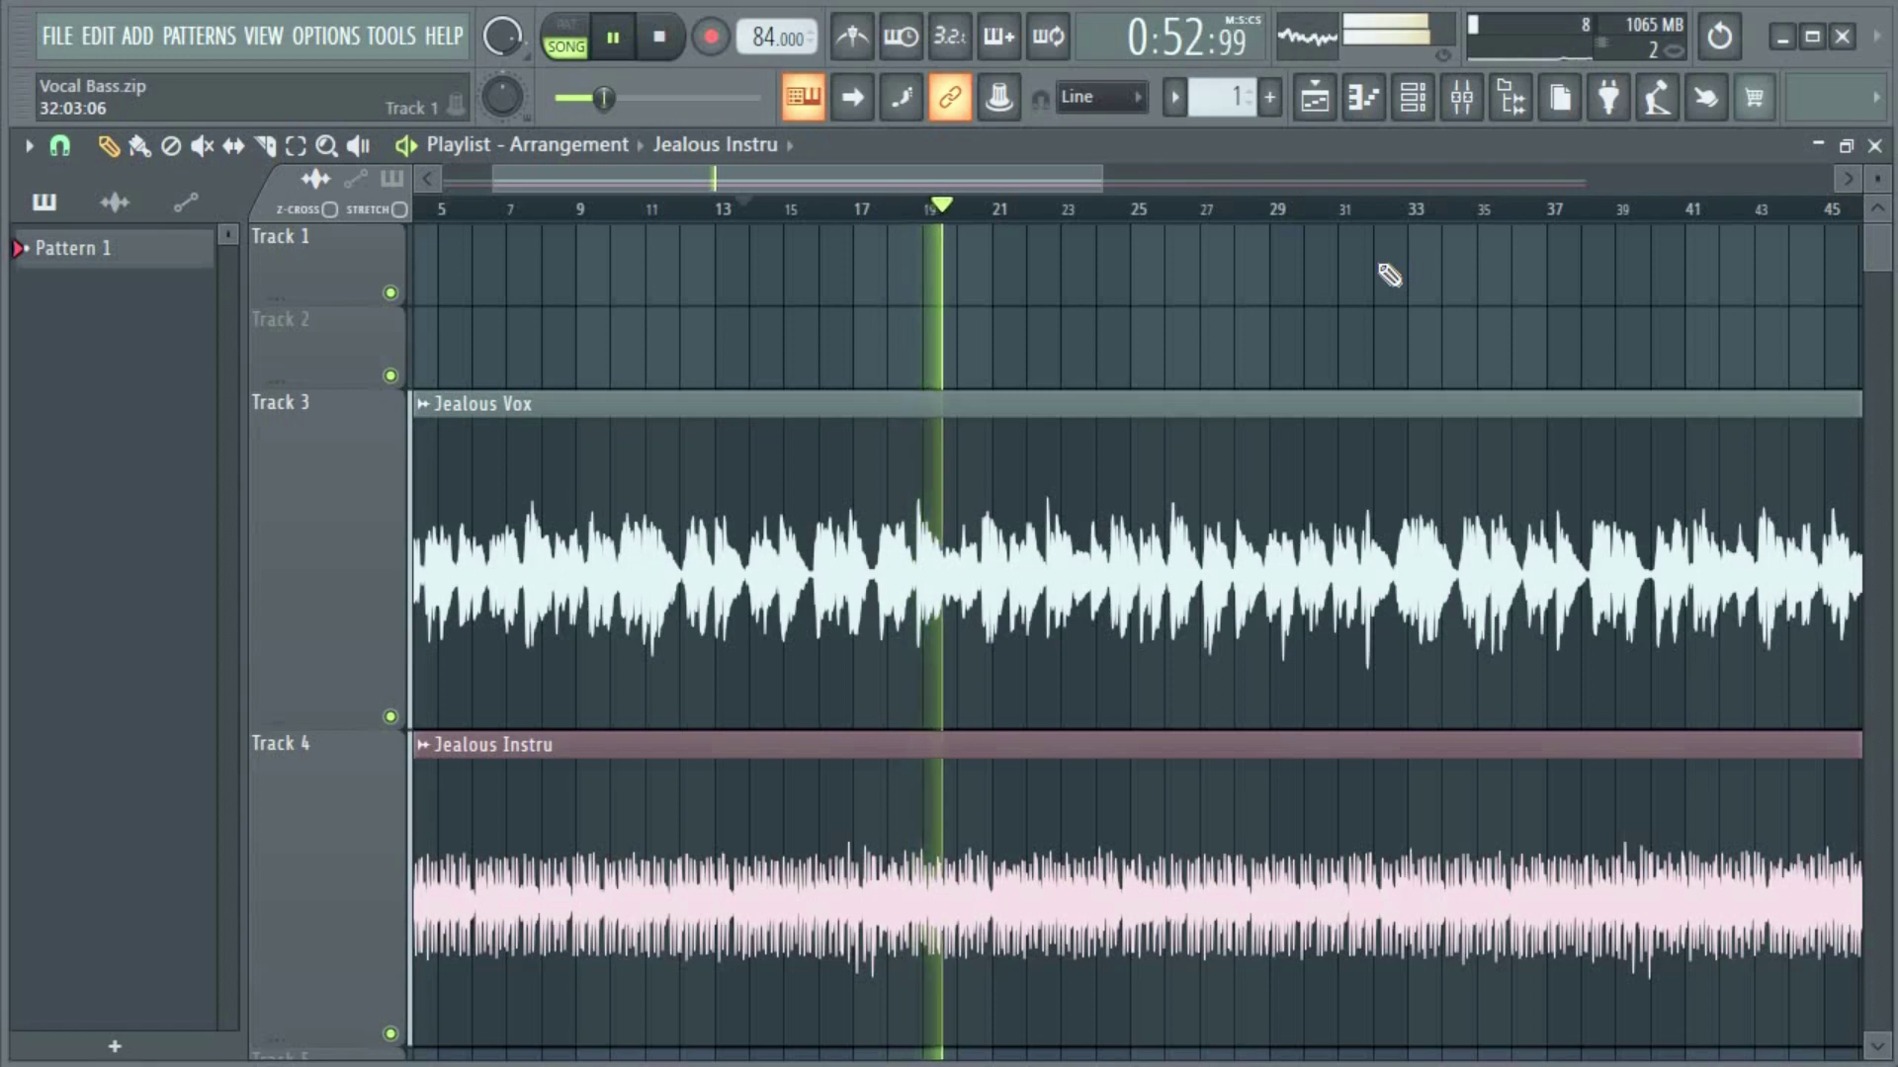
# - Stop the song, show the mixer and move BOD_x86 on the Sure Vox track down to the second effect slot
pyautogui.press('space')
pyautogui.press('F9')
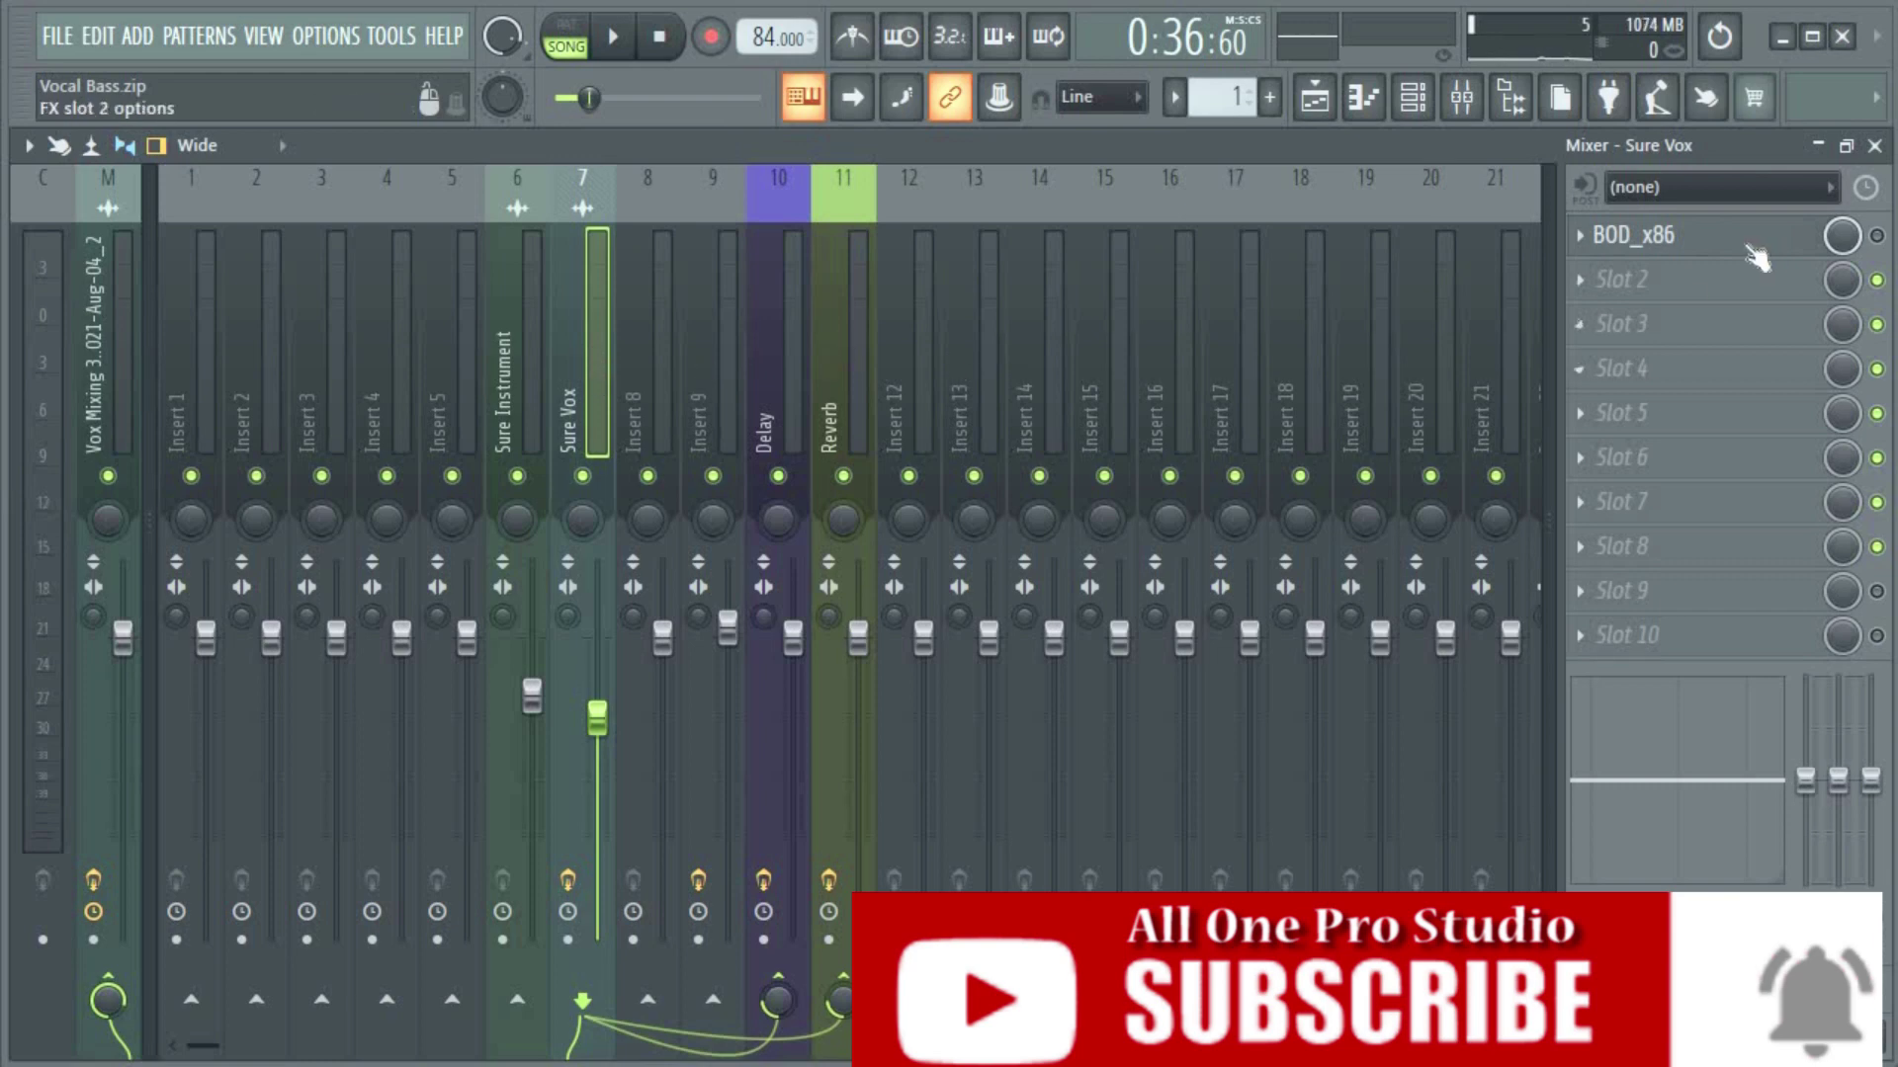
pyautogui.click(1580, 233)
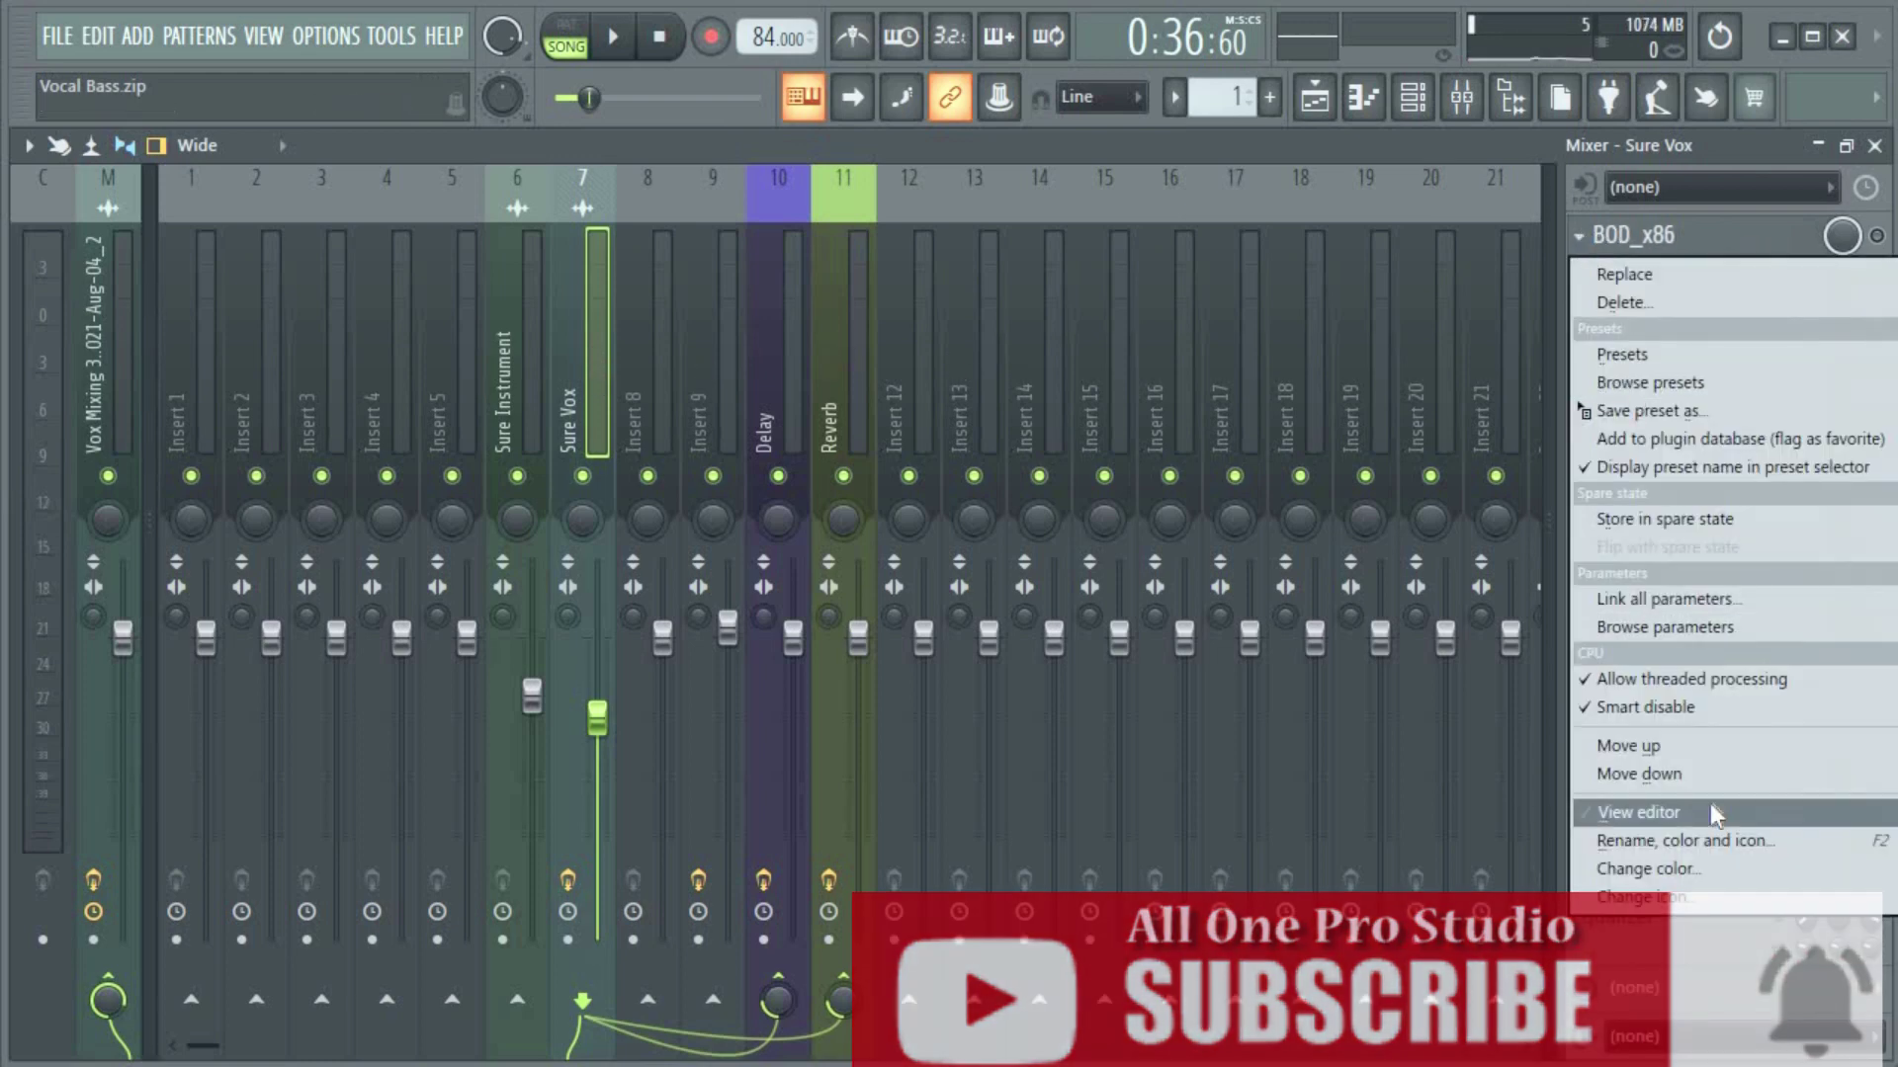
pyautogui.click(1724, 780)
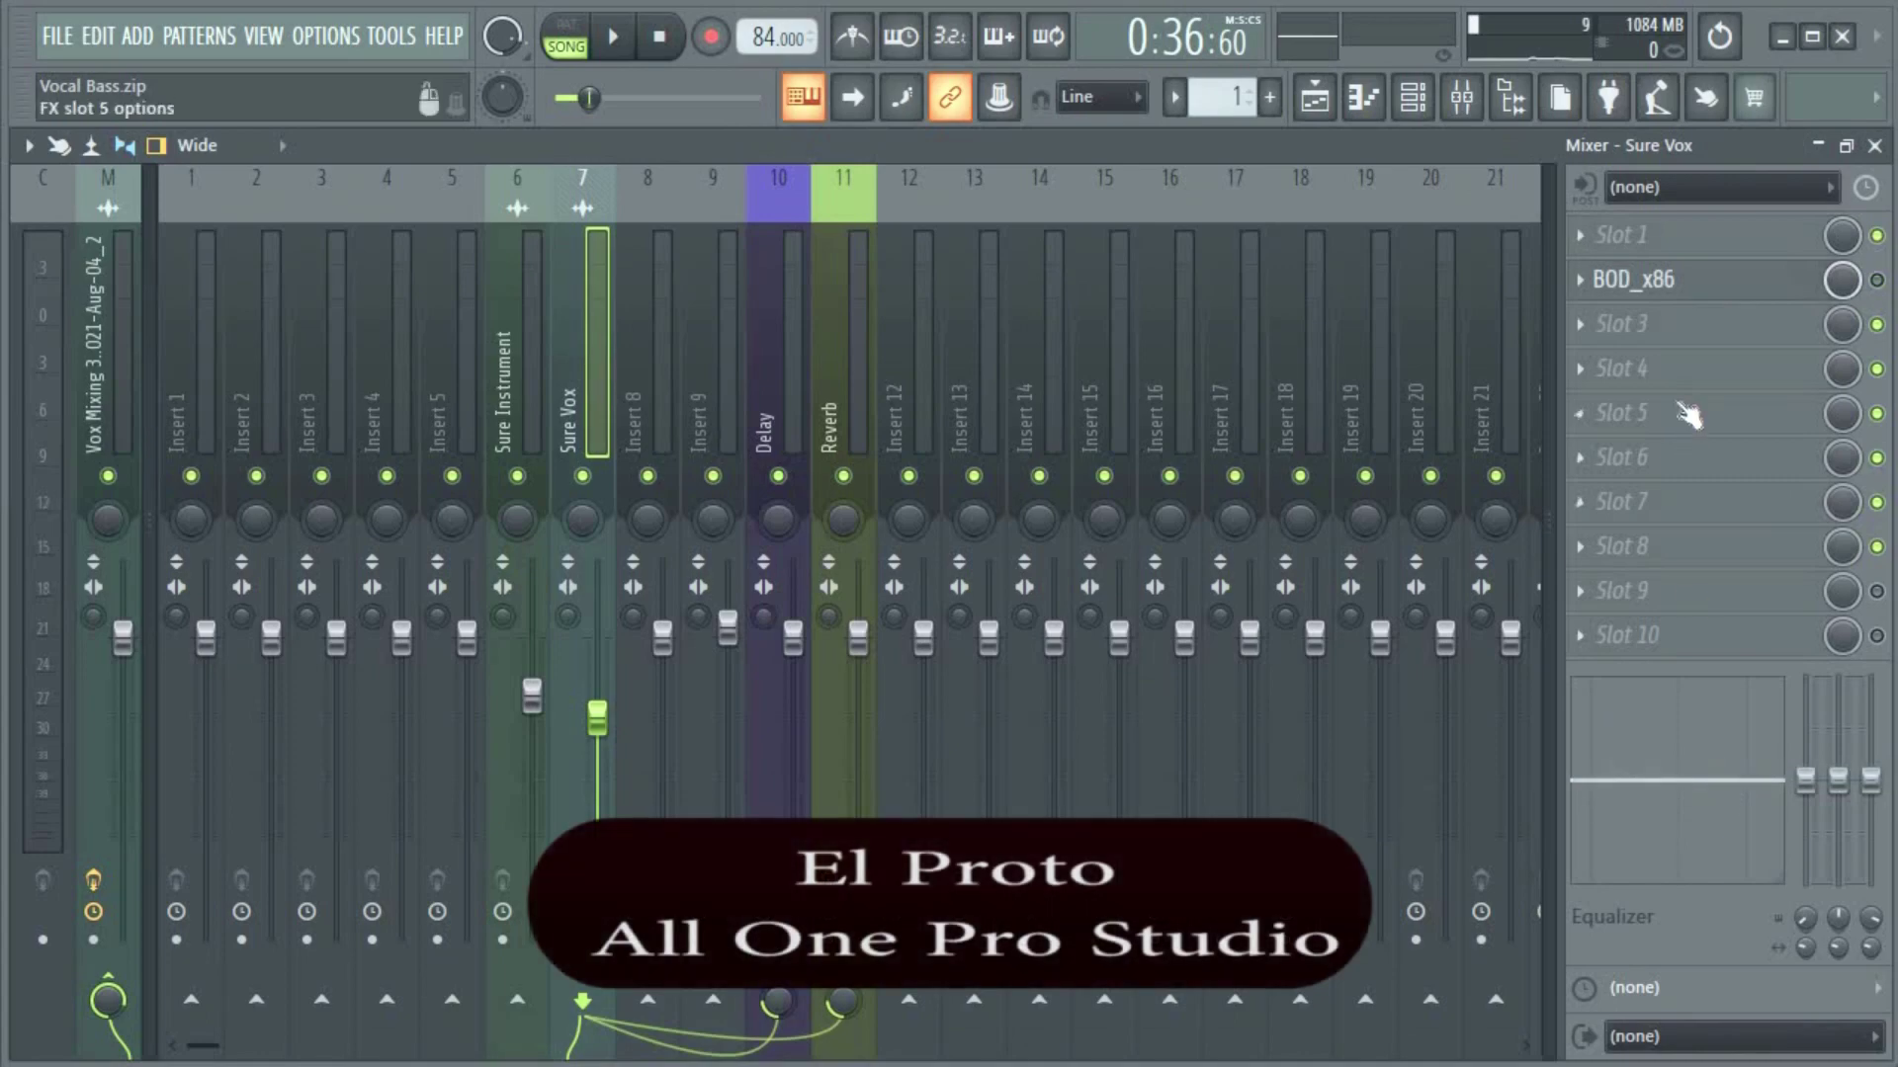
# - Load Auto-Tune Pro in the first effect slot of Sure Vox with Transpose at -12, and close its editor after auditioning
pyautogui.click(1683, 247)
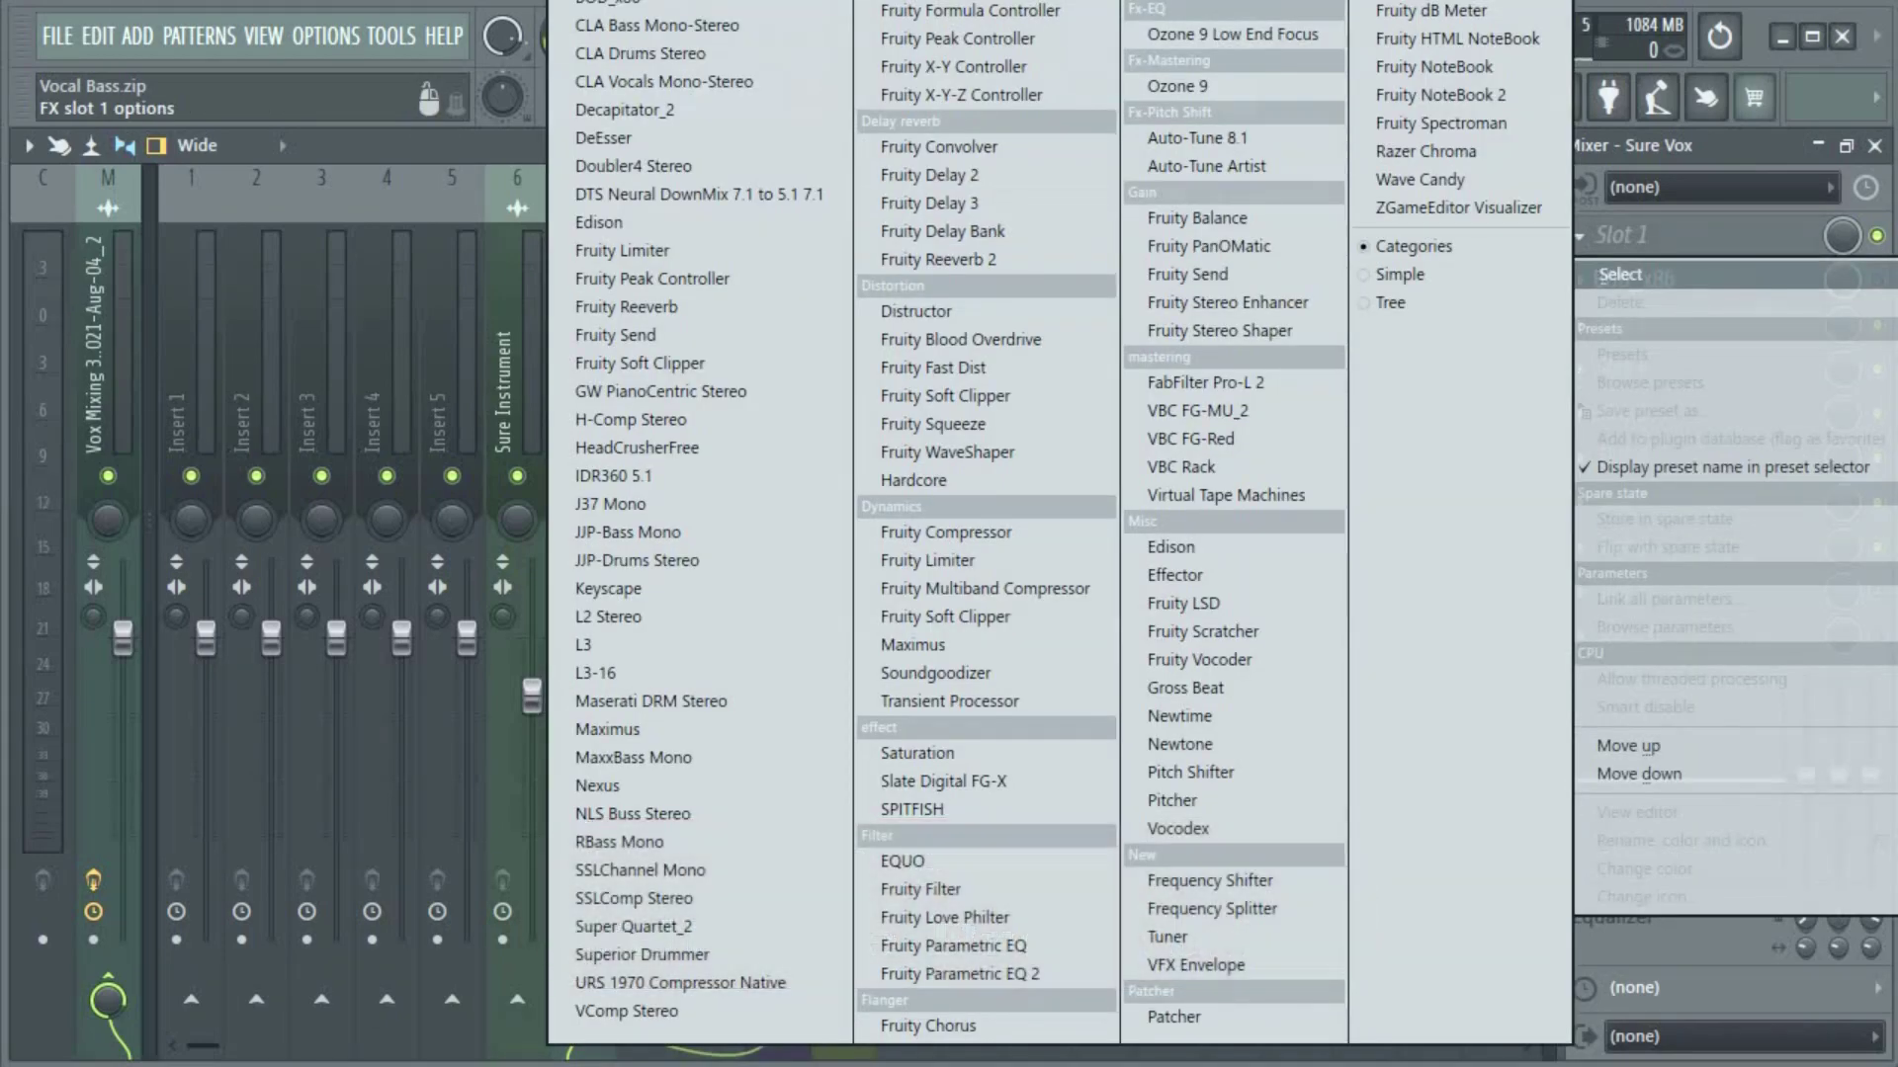
pyautogui.click(963, 217)
pyautogui.moveTo(722, 162); pyautogui.dragTo(505, 108)
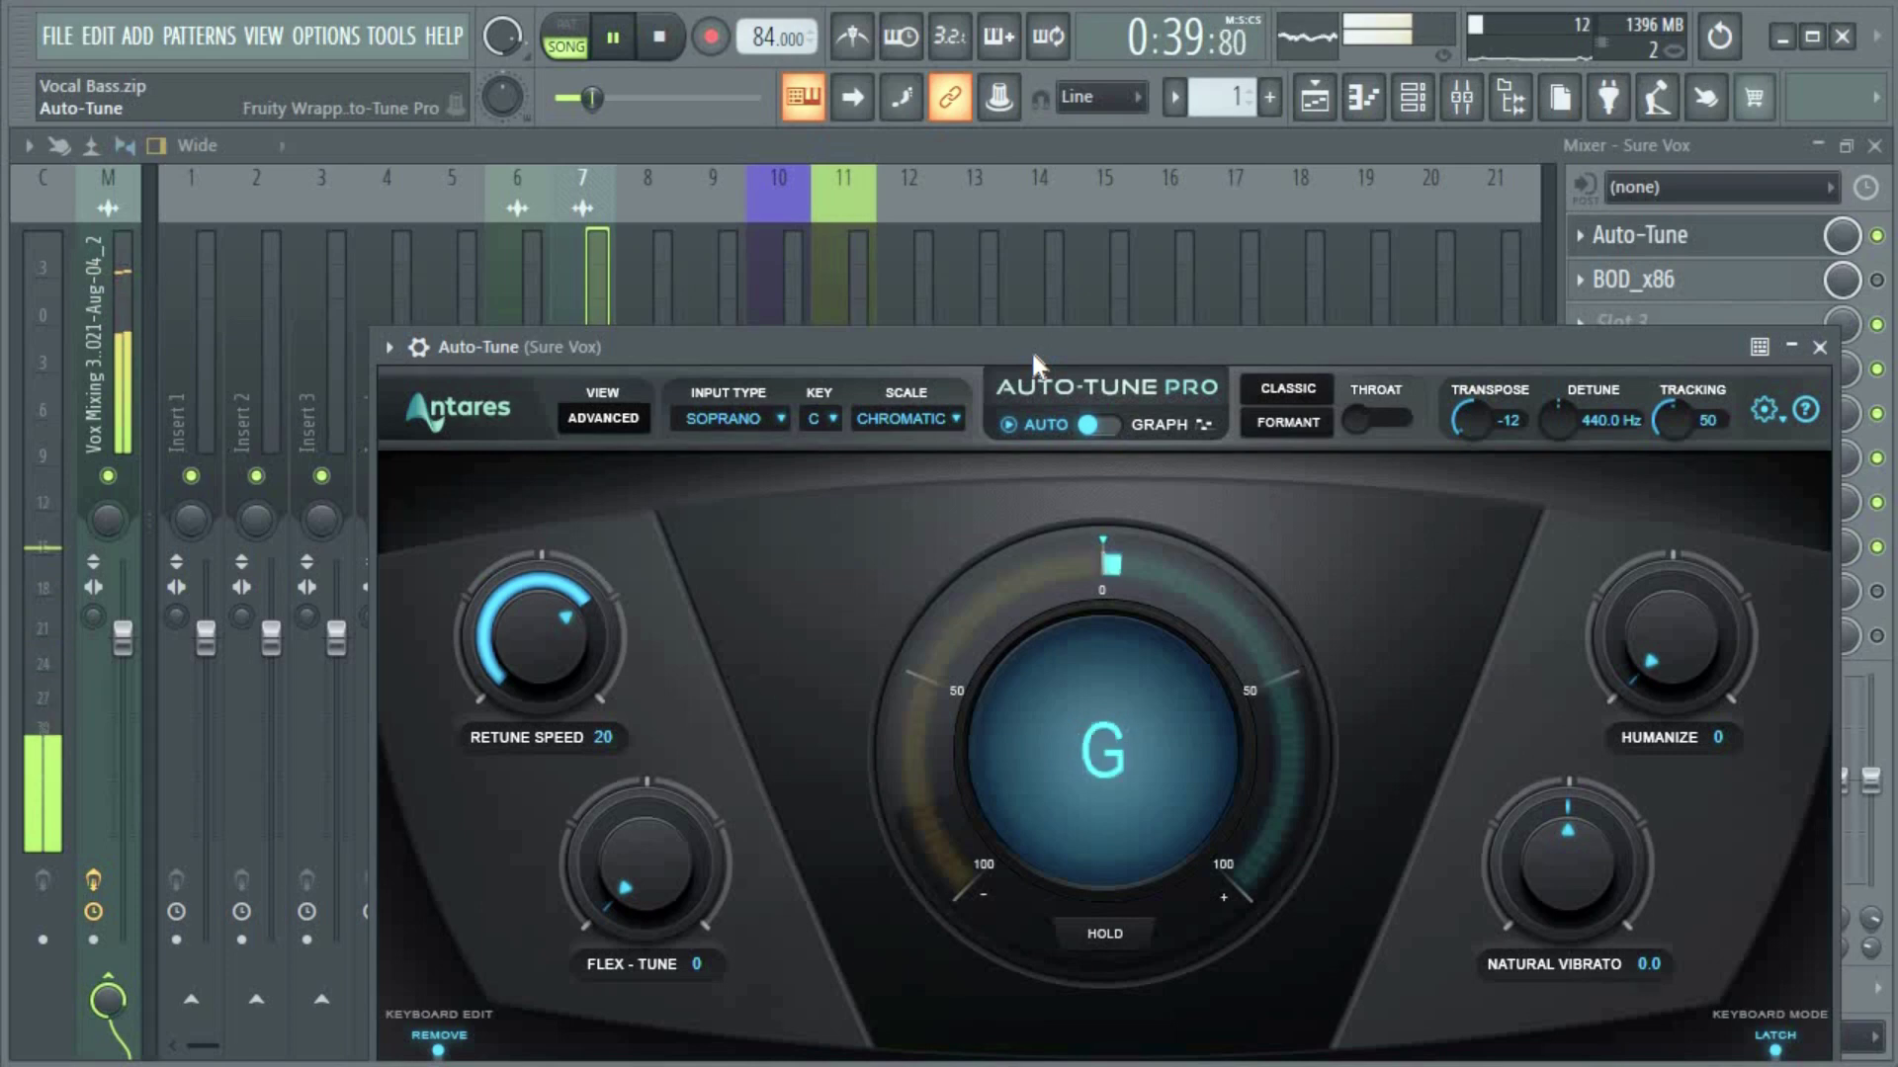
pyautogui.press('space')
pyautogui.moveTo(1010, 353); pyautogui.dragTo(797, 175)
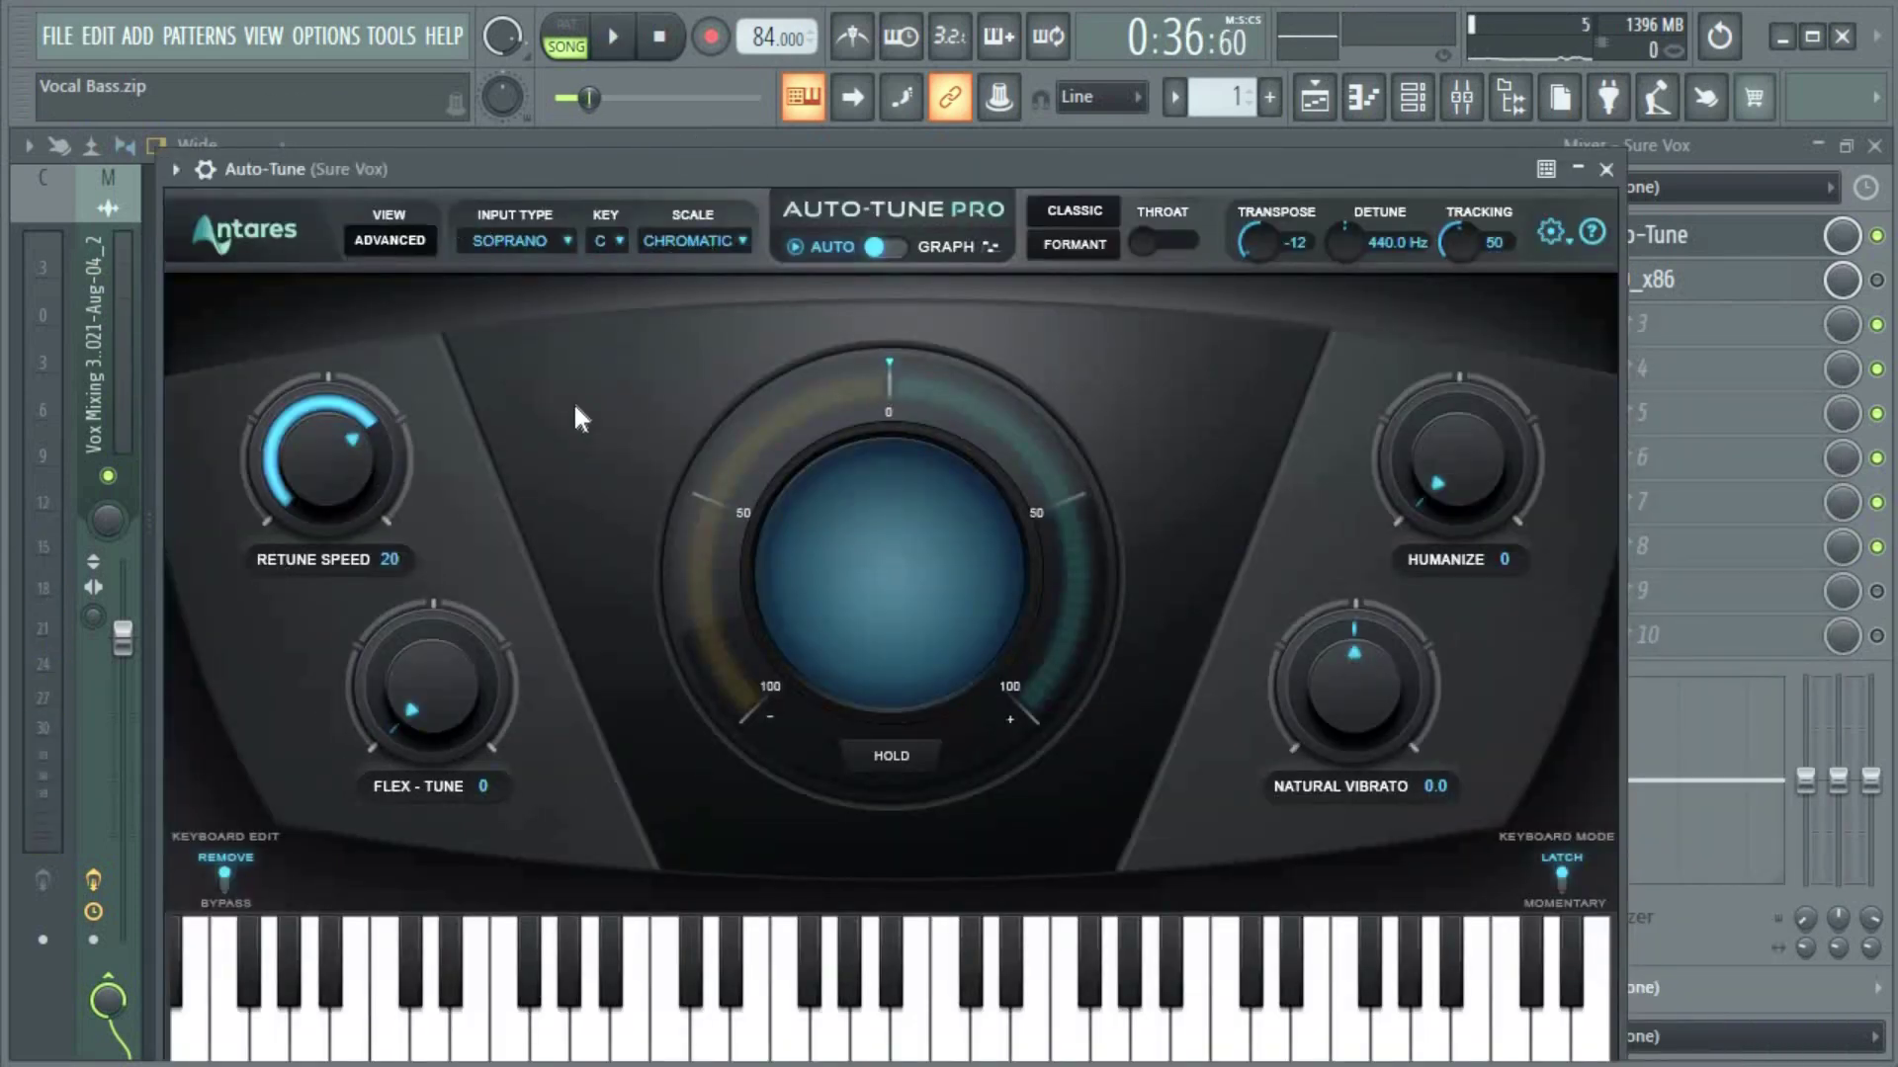
pyautogui.moveTo(1213, 160); pyautogui.dragTo(1188, 273)
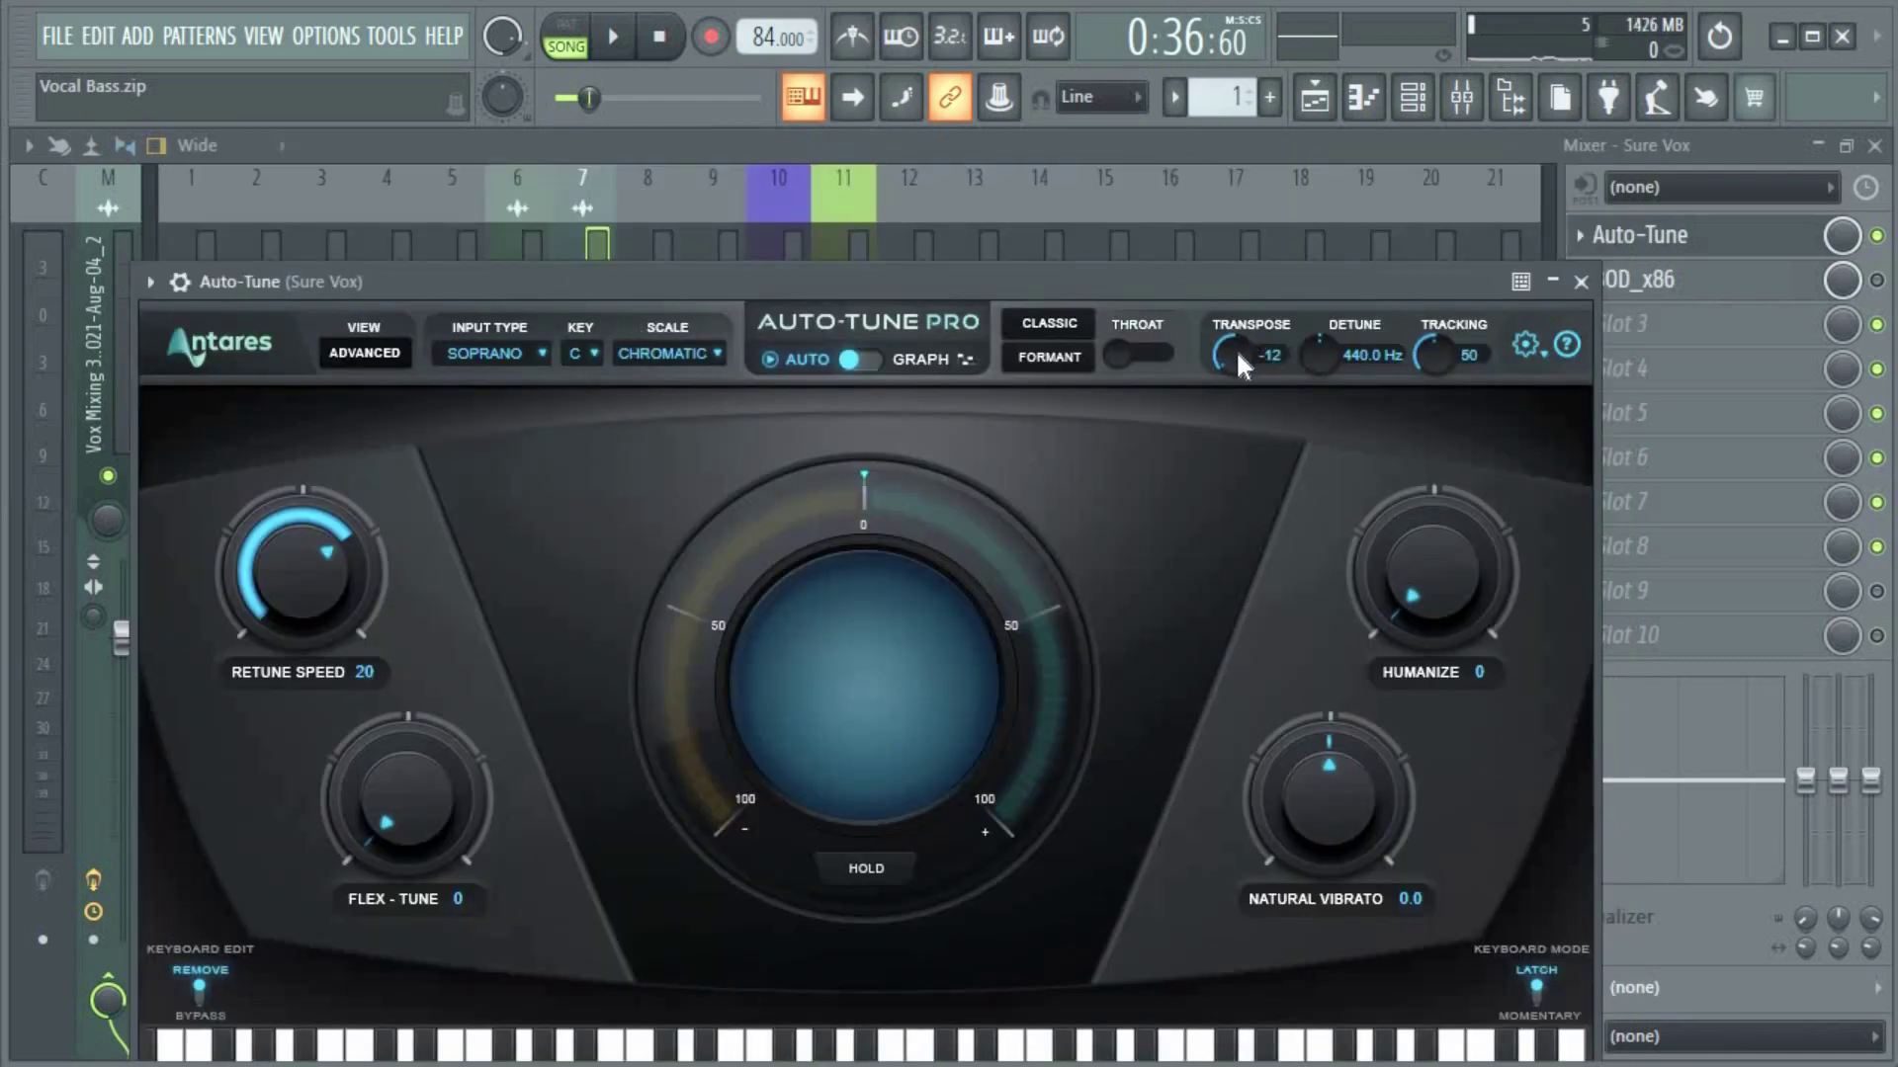
pyautogui.click(1580, 281)
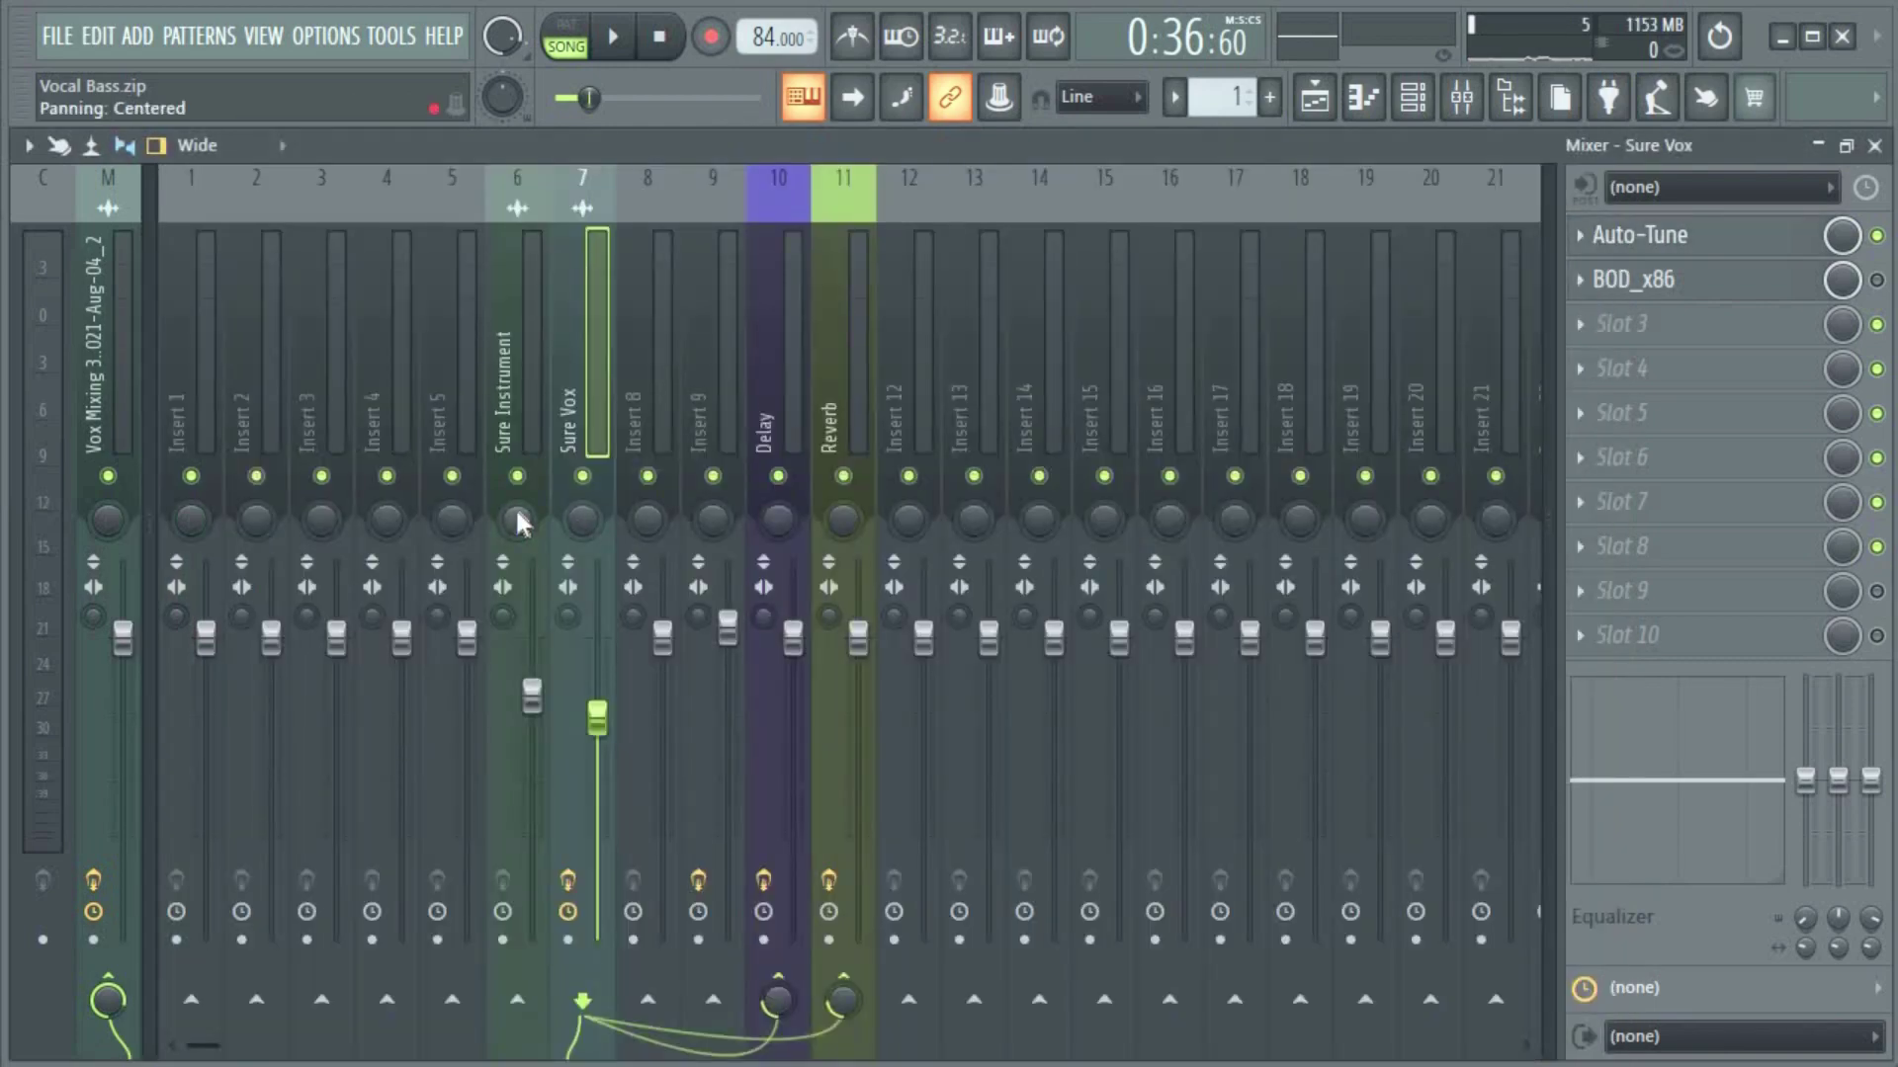
# - Audition the song with Auto-Tune on the vocal, and look over the Retune Speed control in its editor
pyautogui.press('space')
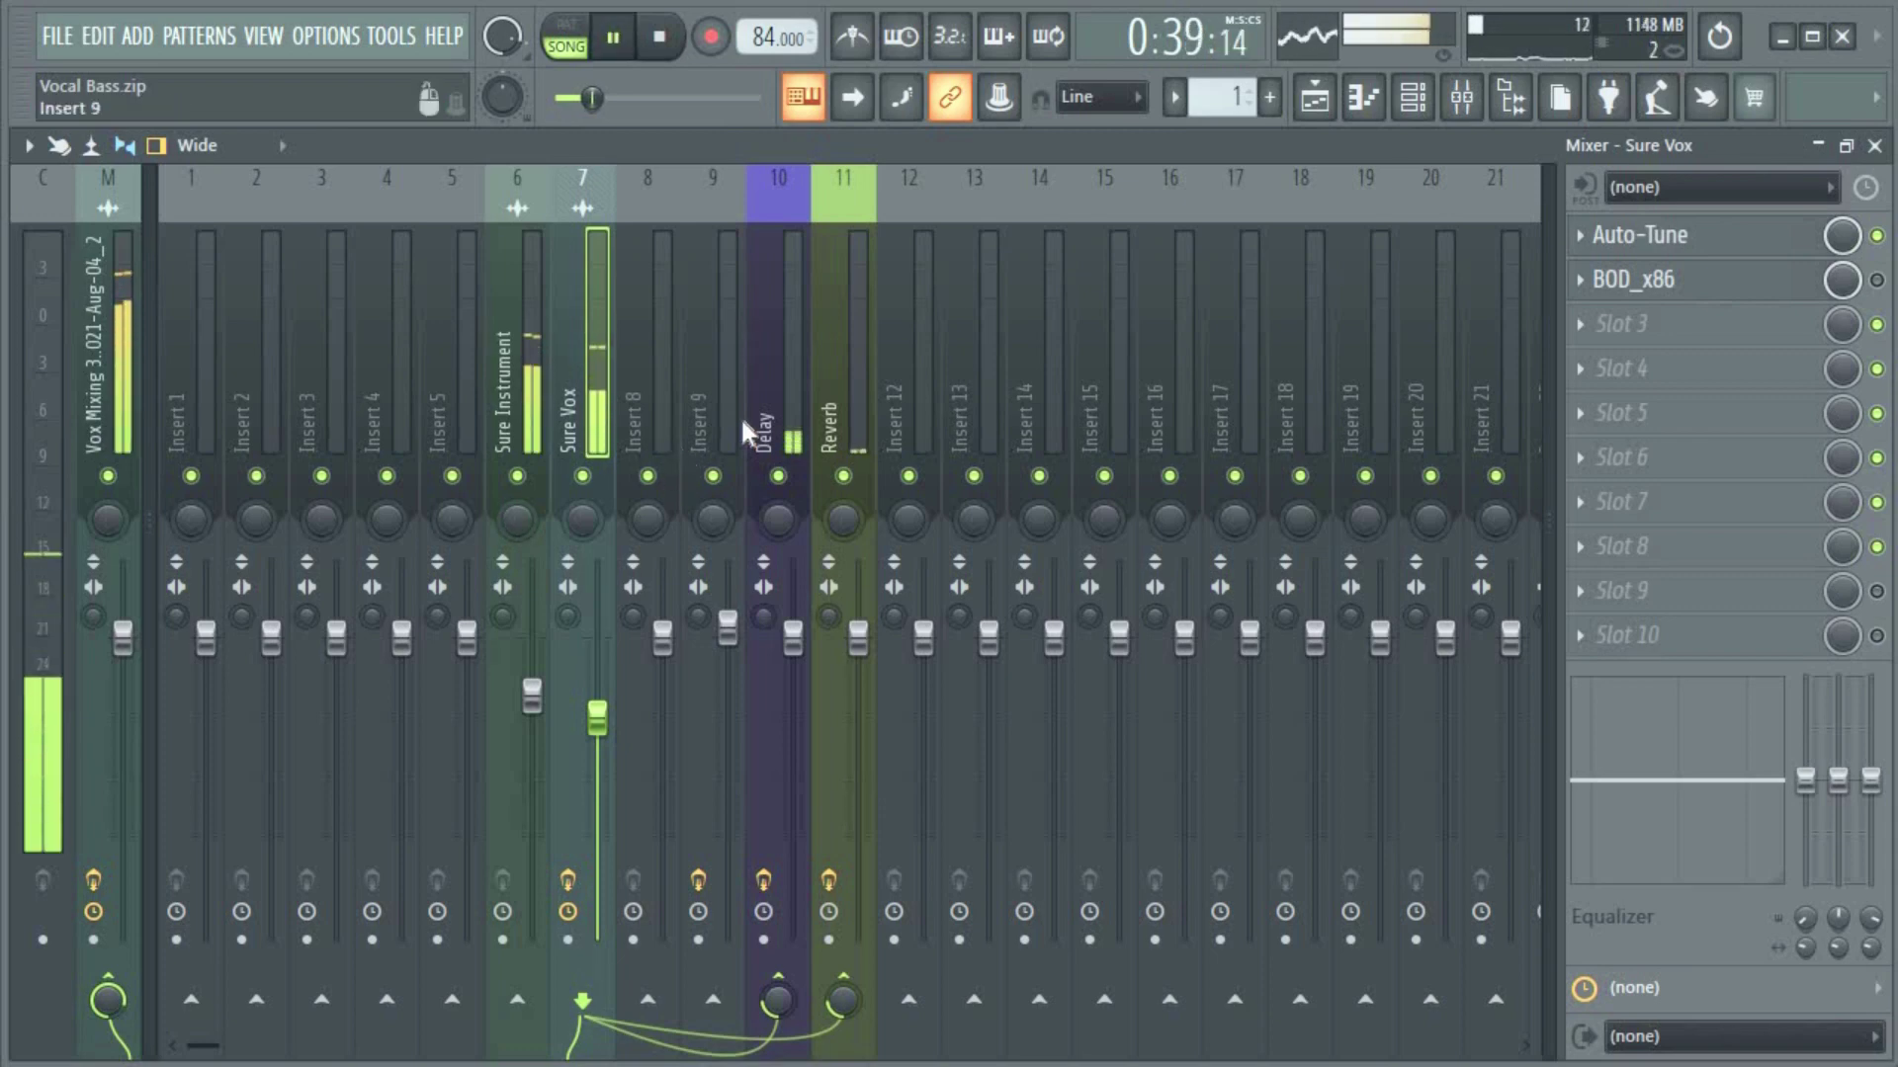
pyautogui.press('space')
pyautogui.click(1646, 235)
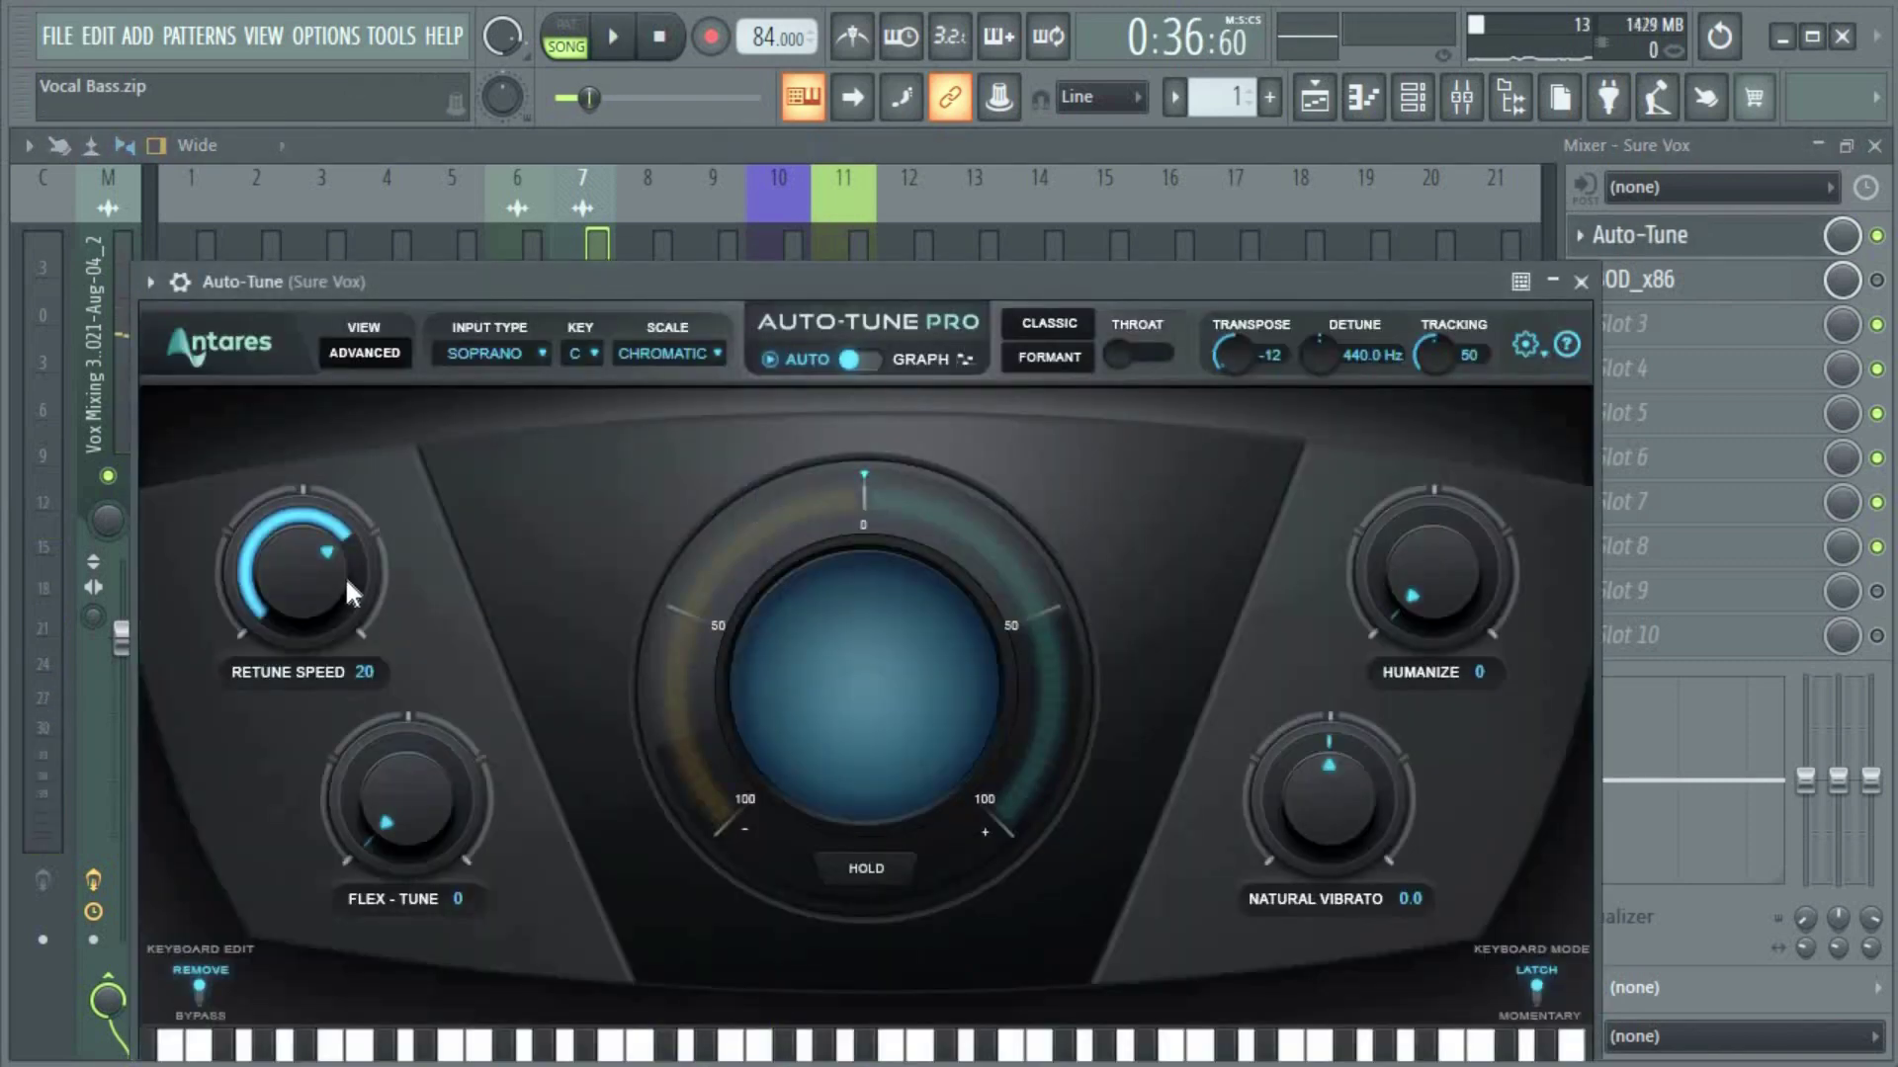
pyautogui.moveTo(297, 568); pyautogui.dragTo(328, 820)
pyautogui.press('Escape')
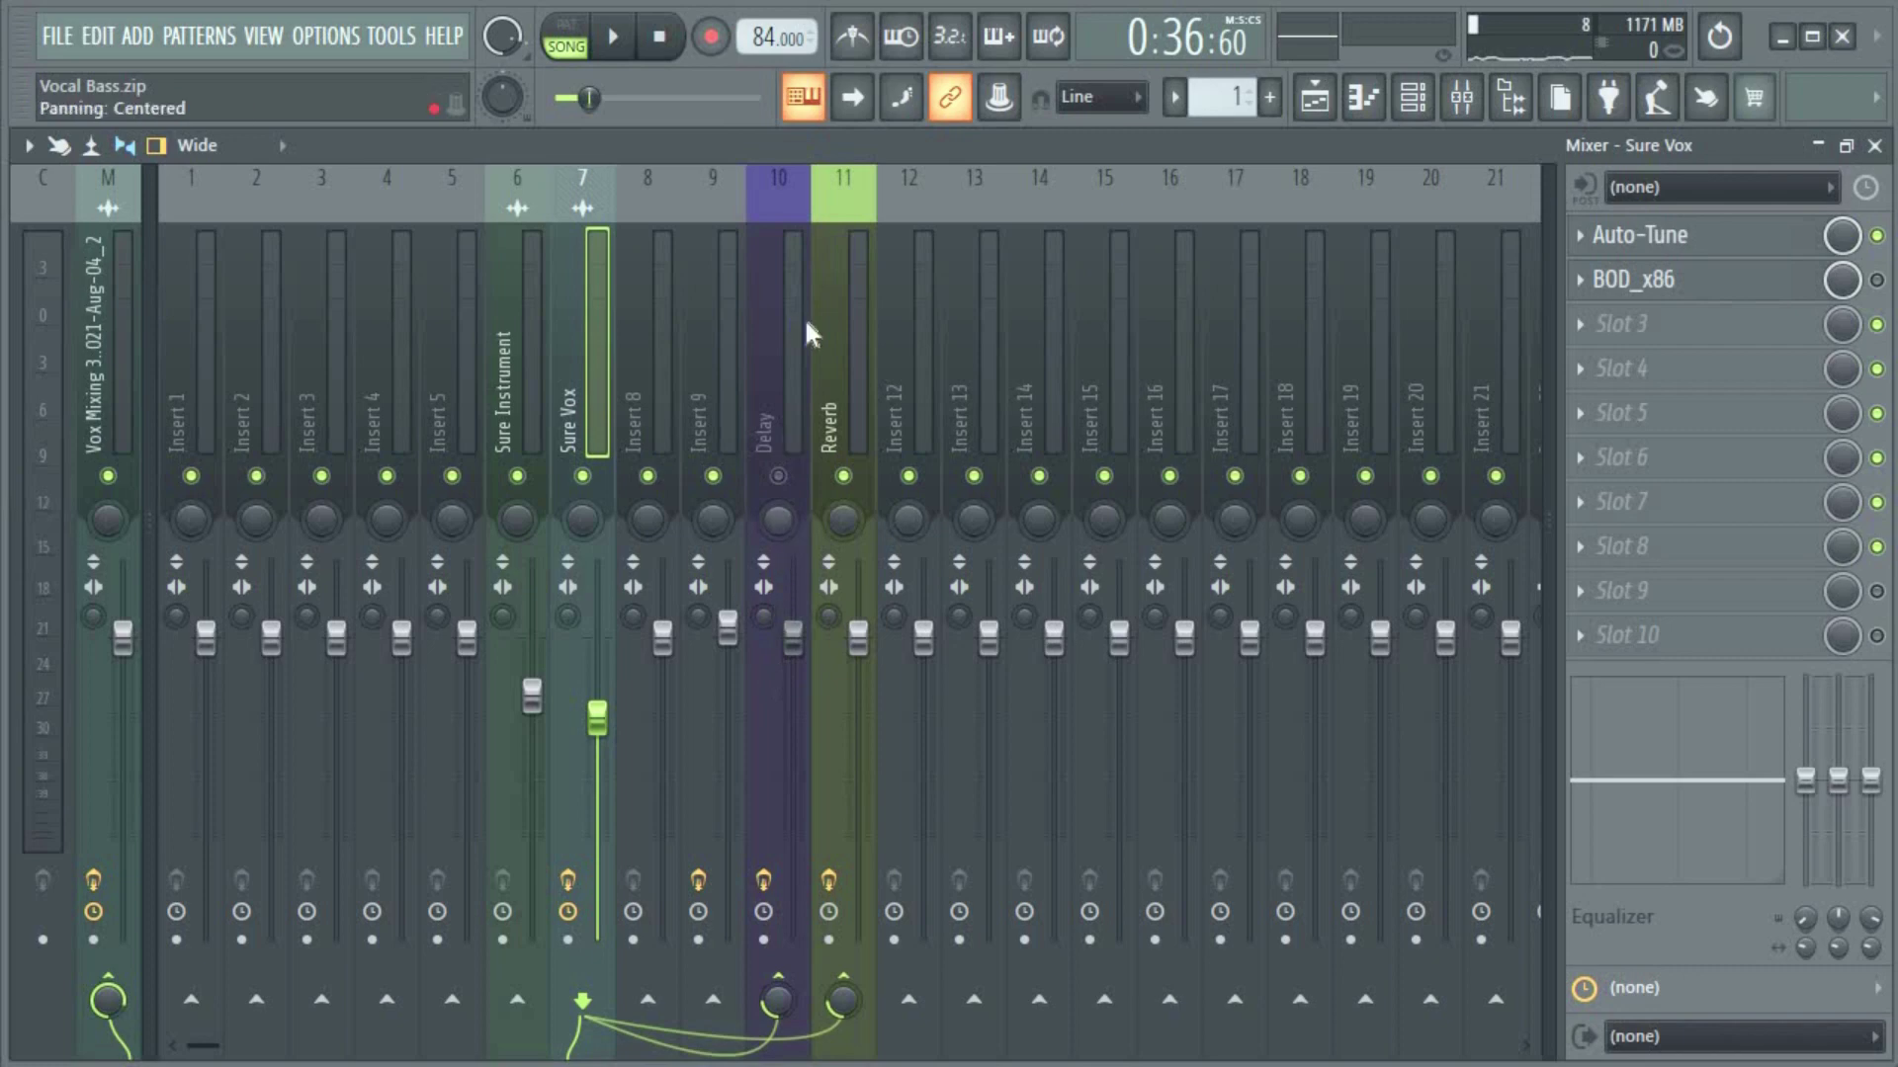
# - Turn the Delay track back on and mute the Reverb track
pyautogui.click(777, 475)
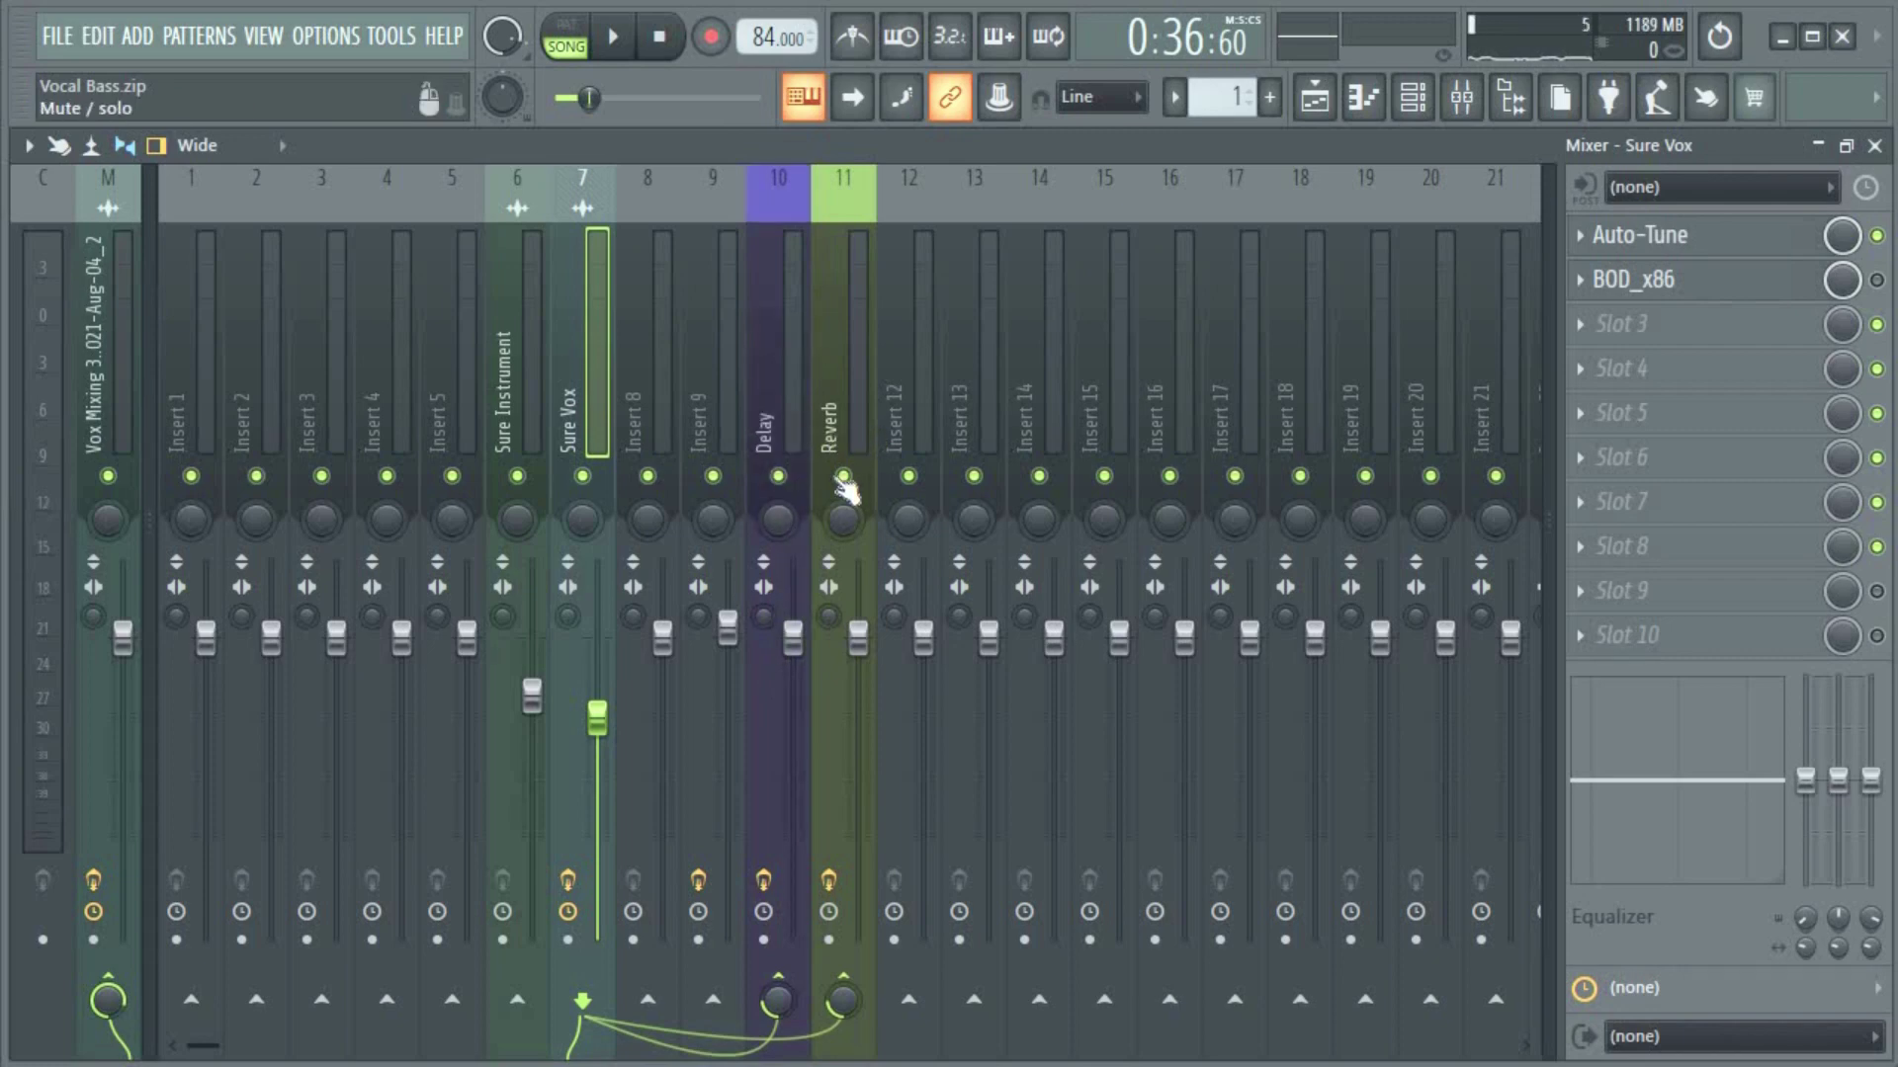
pyautogui.click(843, 477)
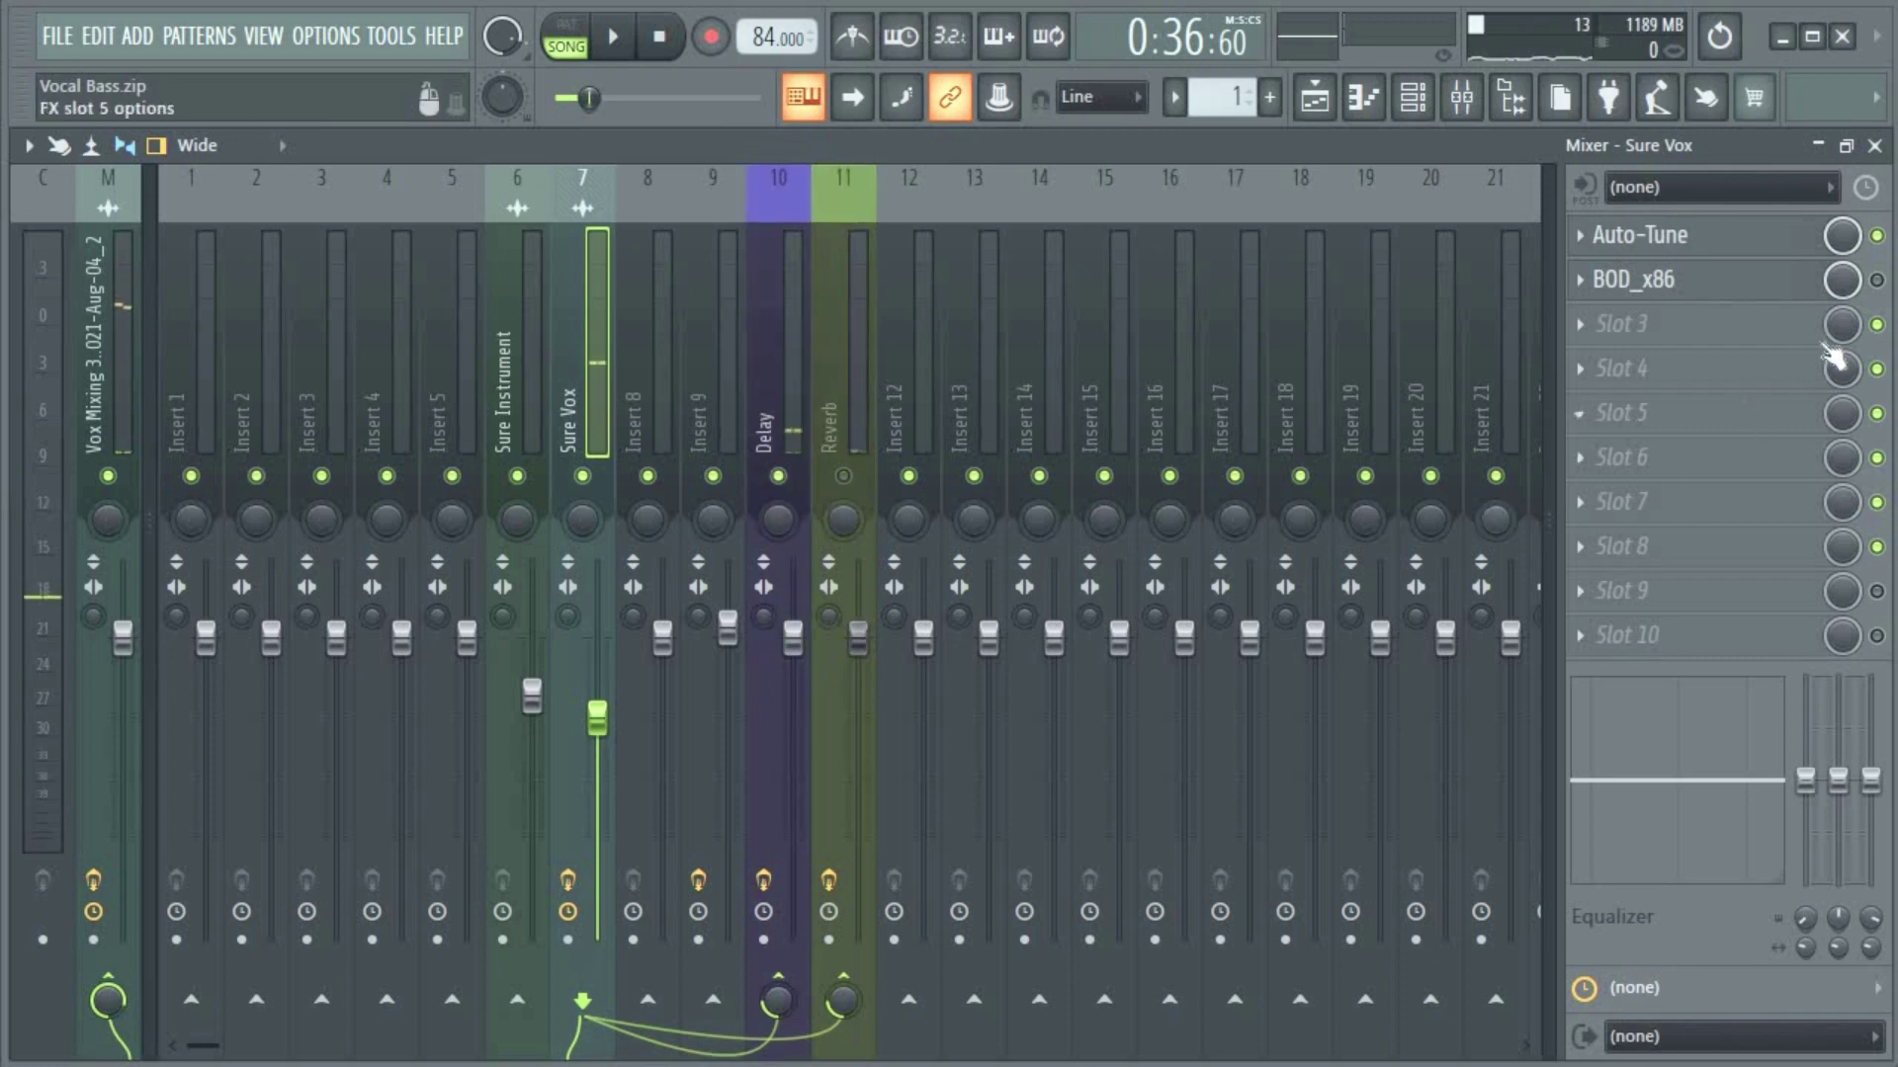
# - Enable BOD_x86 on Sure Vox and audition the song with its editor open
pyautogui.click(1876, 280)
pyautogui.click(1656, 292)
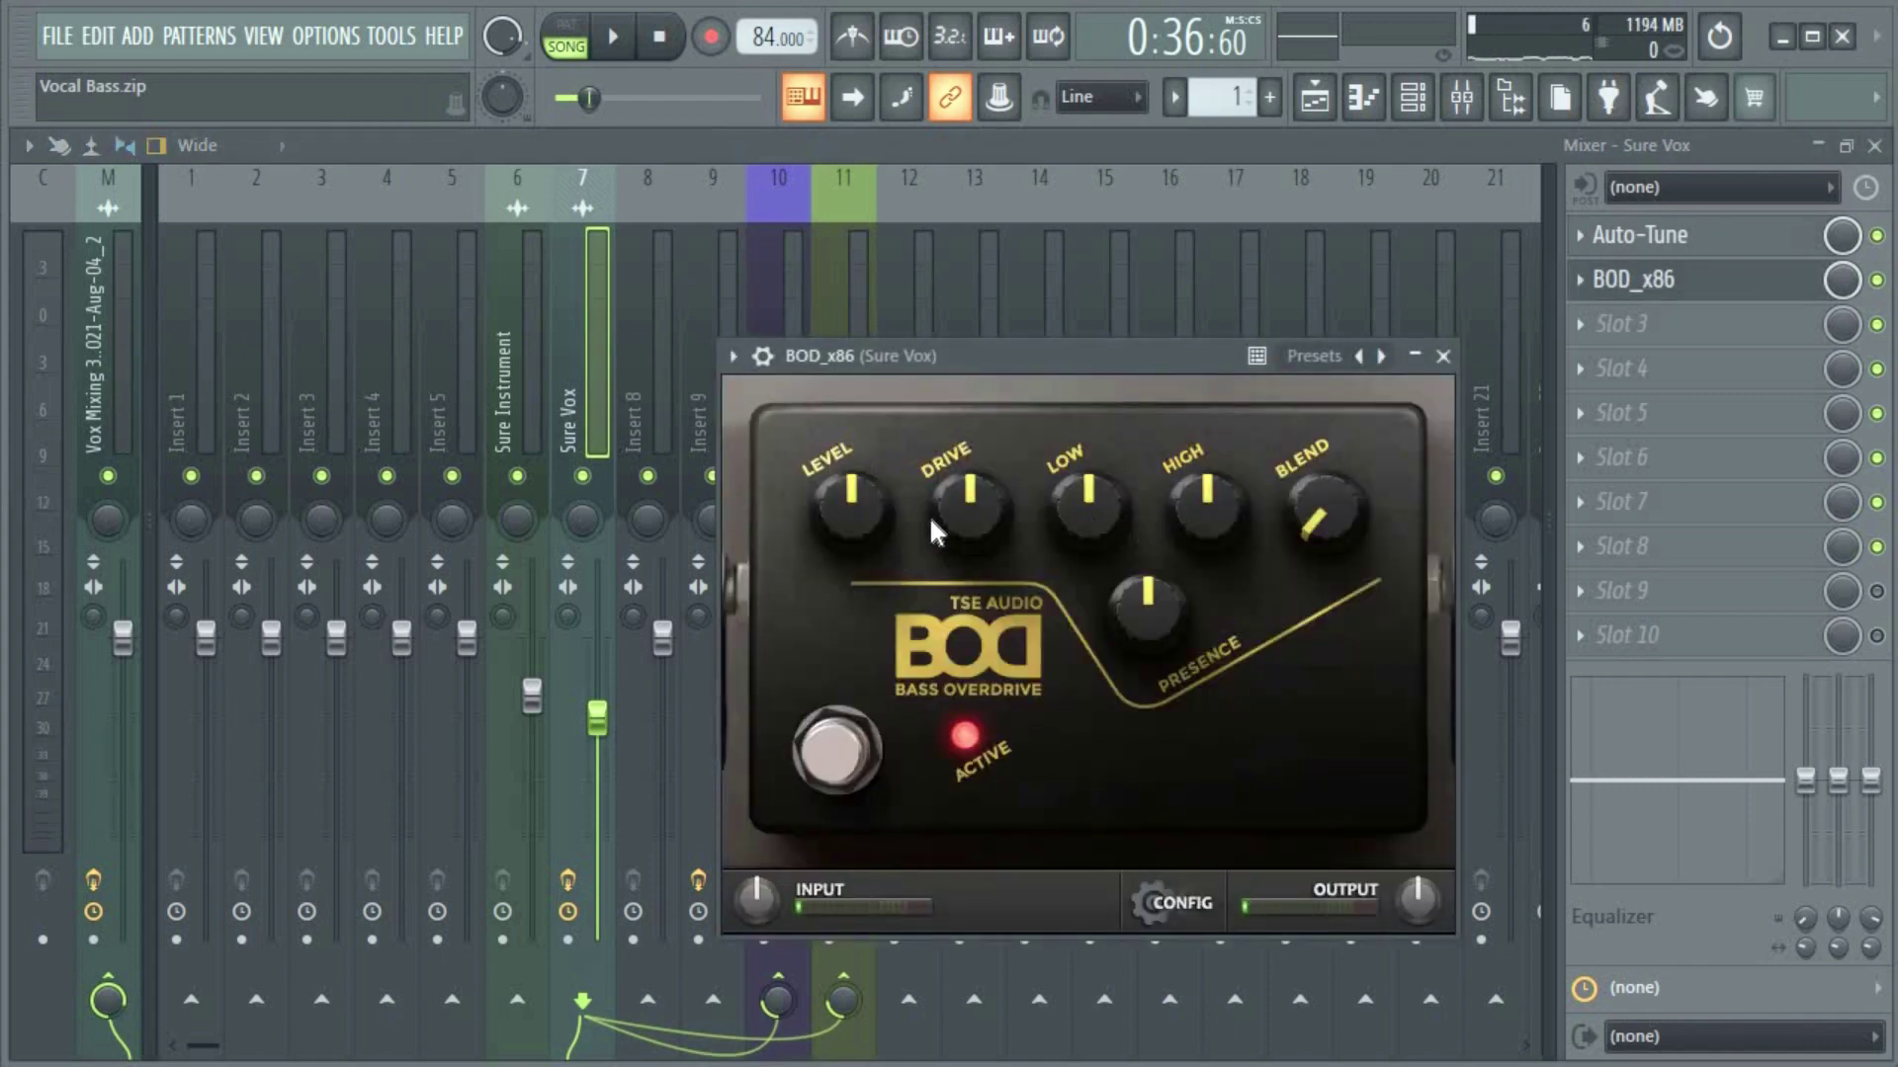
pyautogui.press('space')
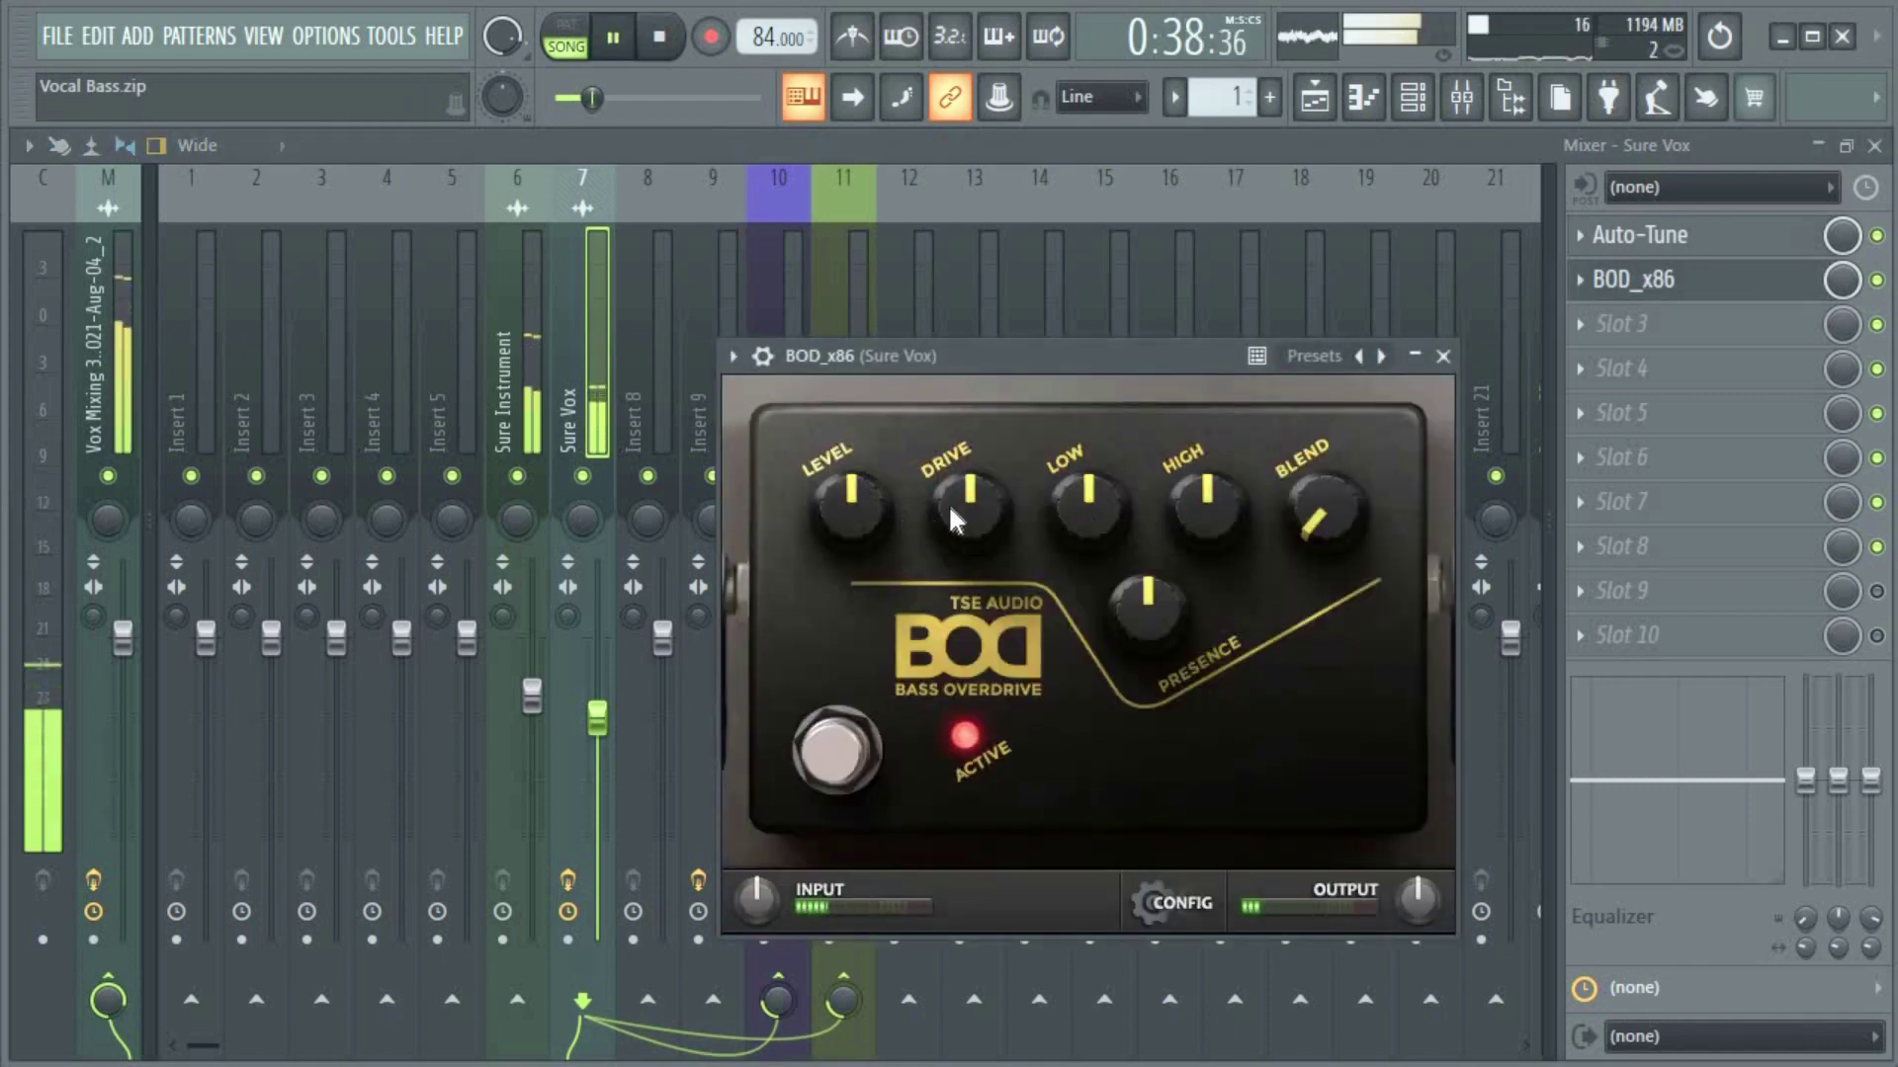
pyautogui.press('space')
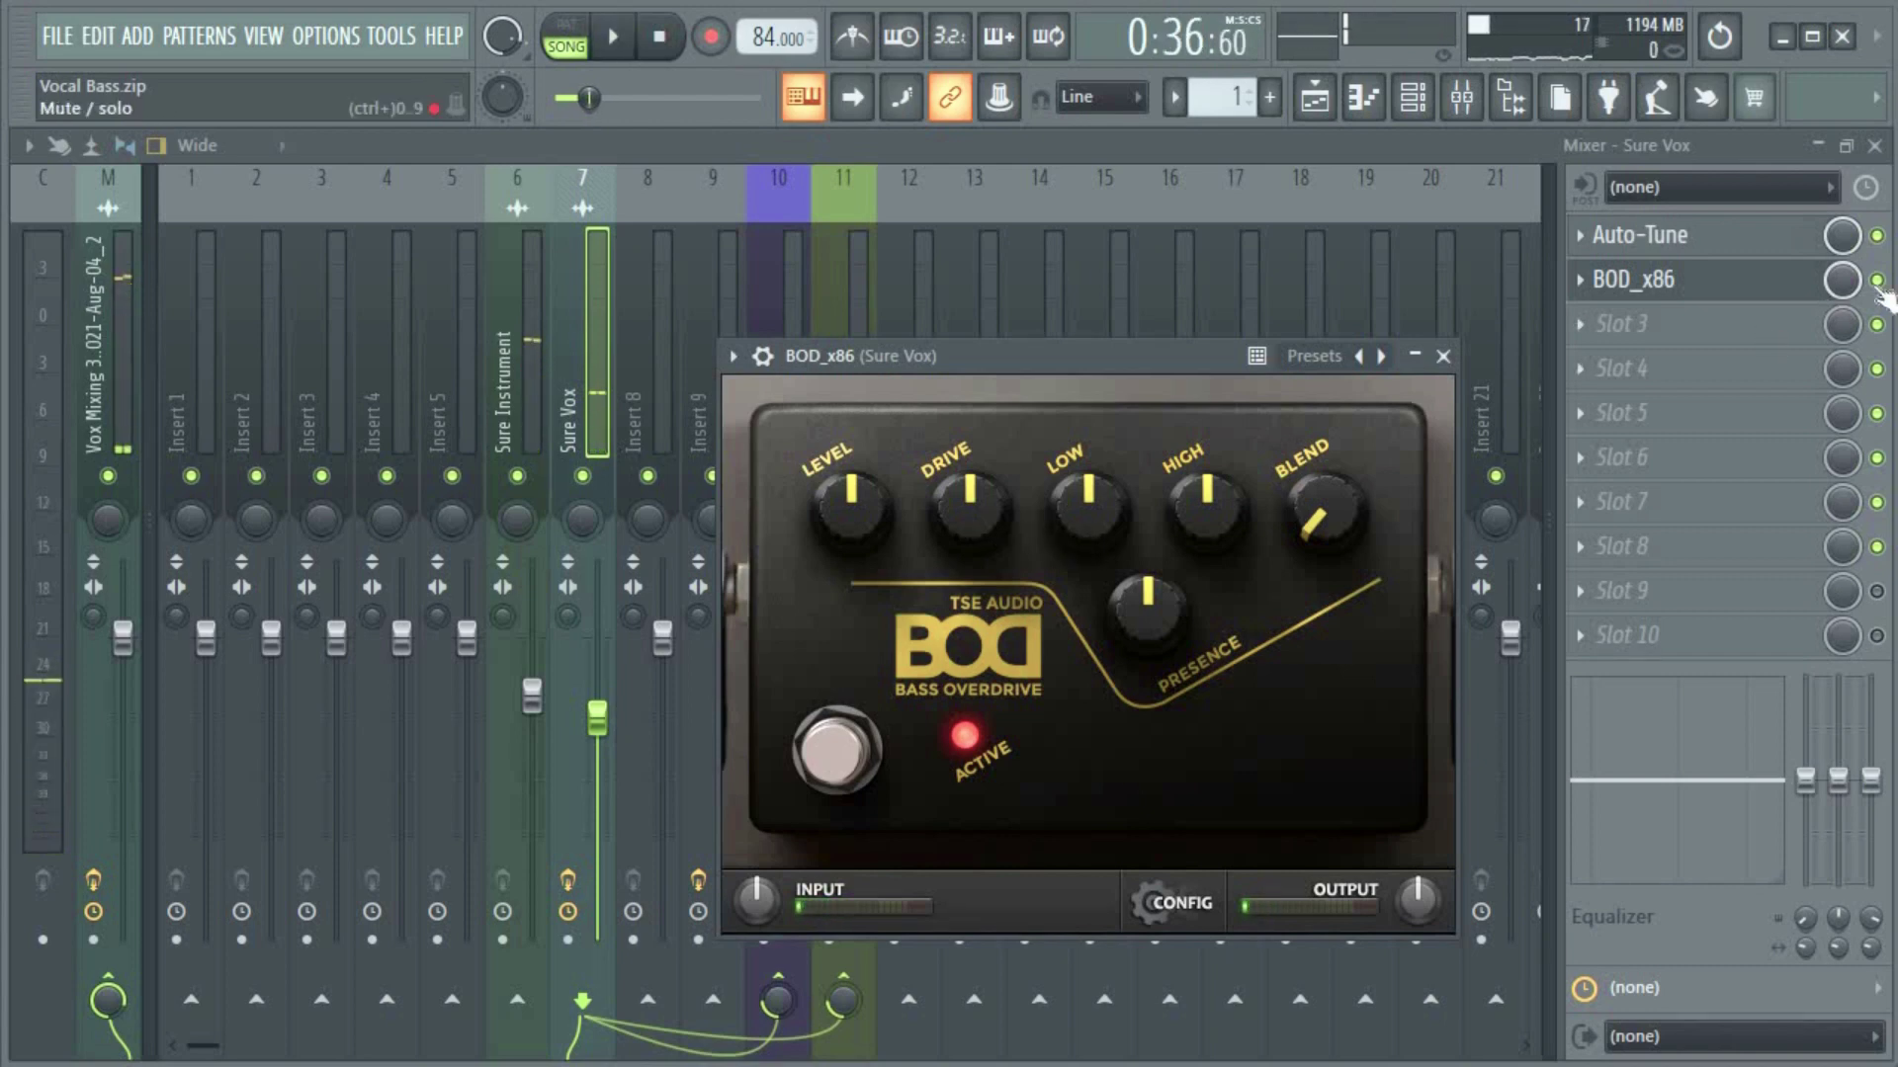
# - Bypass BOD_x86, mute the Sure Instrument and Delay tracks, and audition the vocal on its own
pyautogui.click(1877, 279)
pyautogui.click(519, 478)
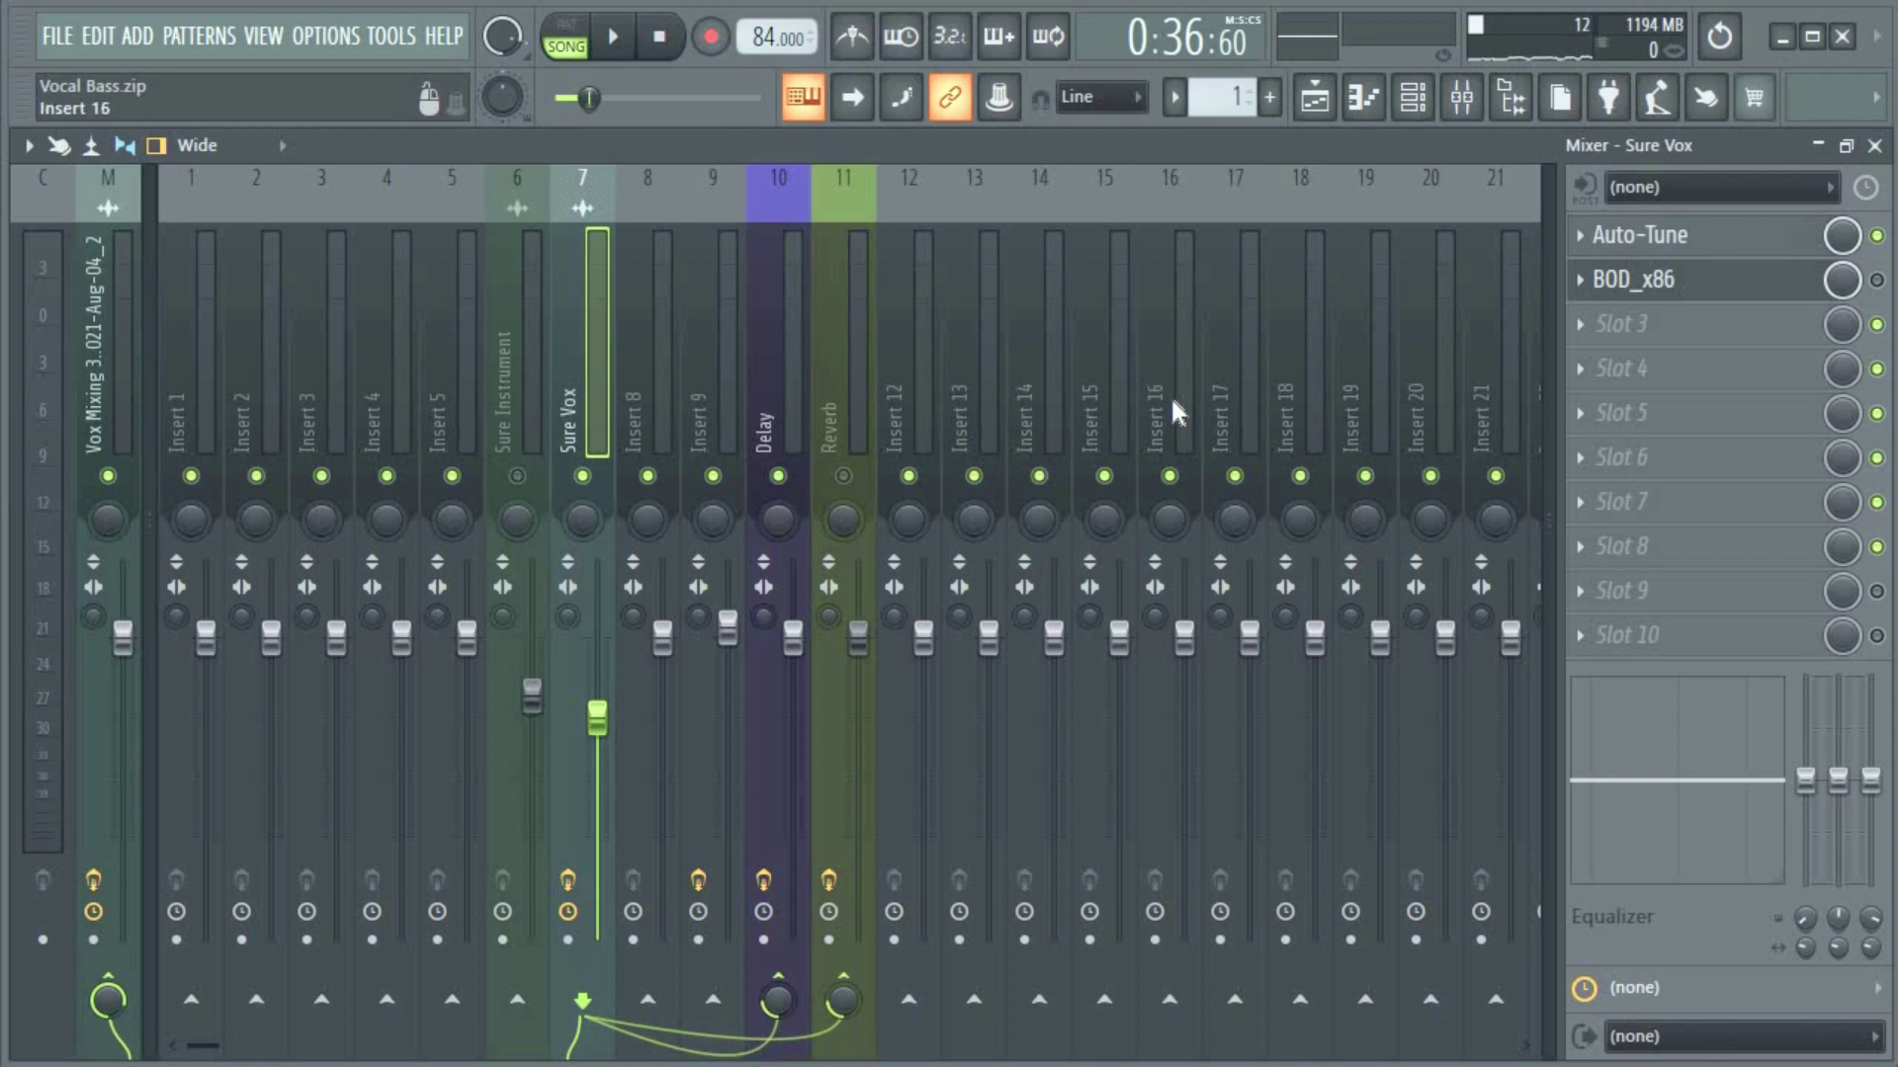
pyautogui.press('space')
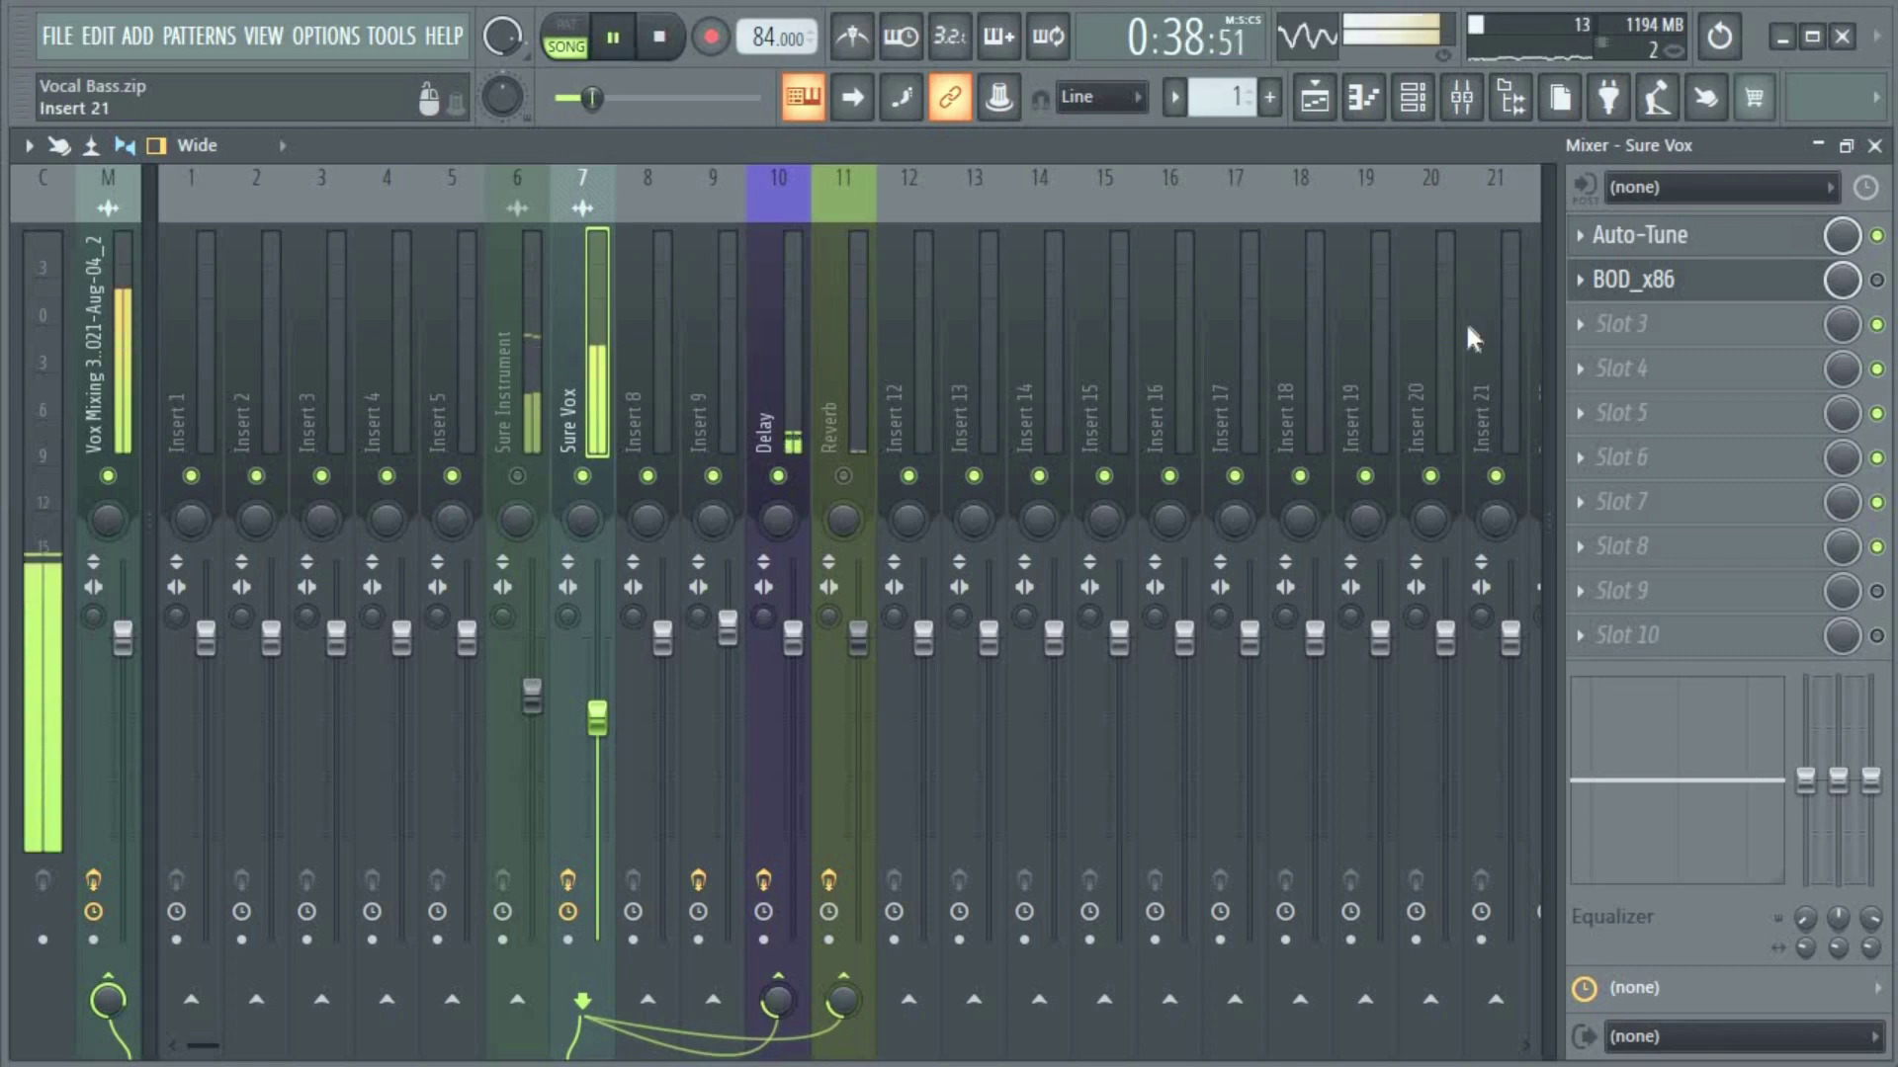
pyautogui.click(778, 477)
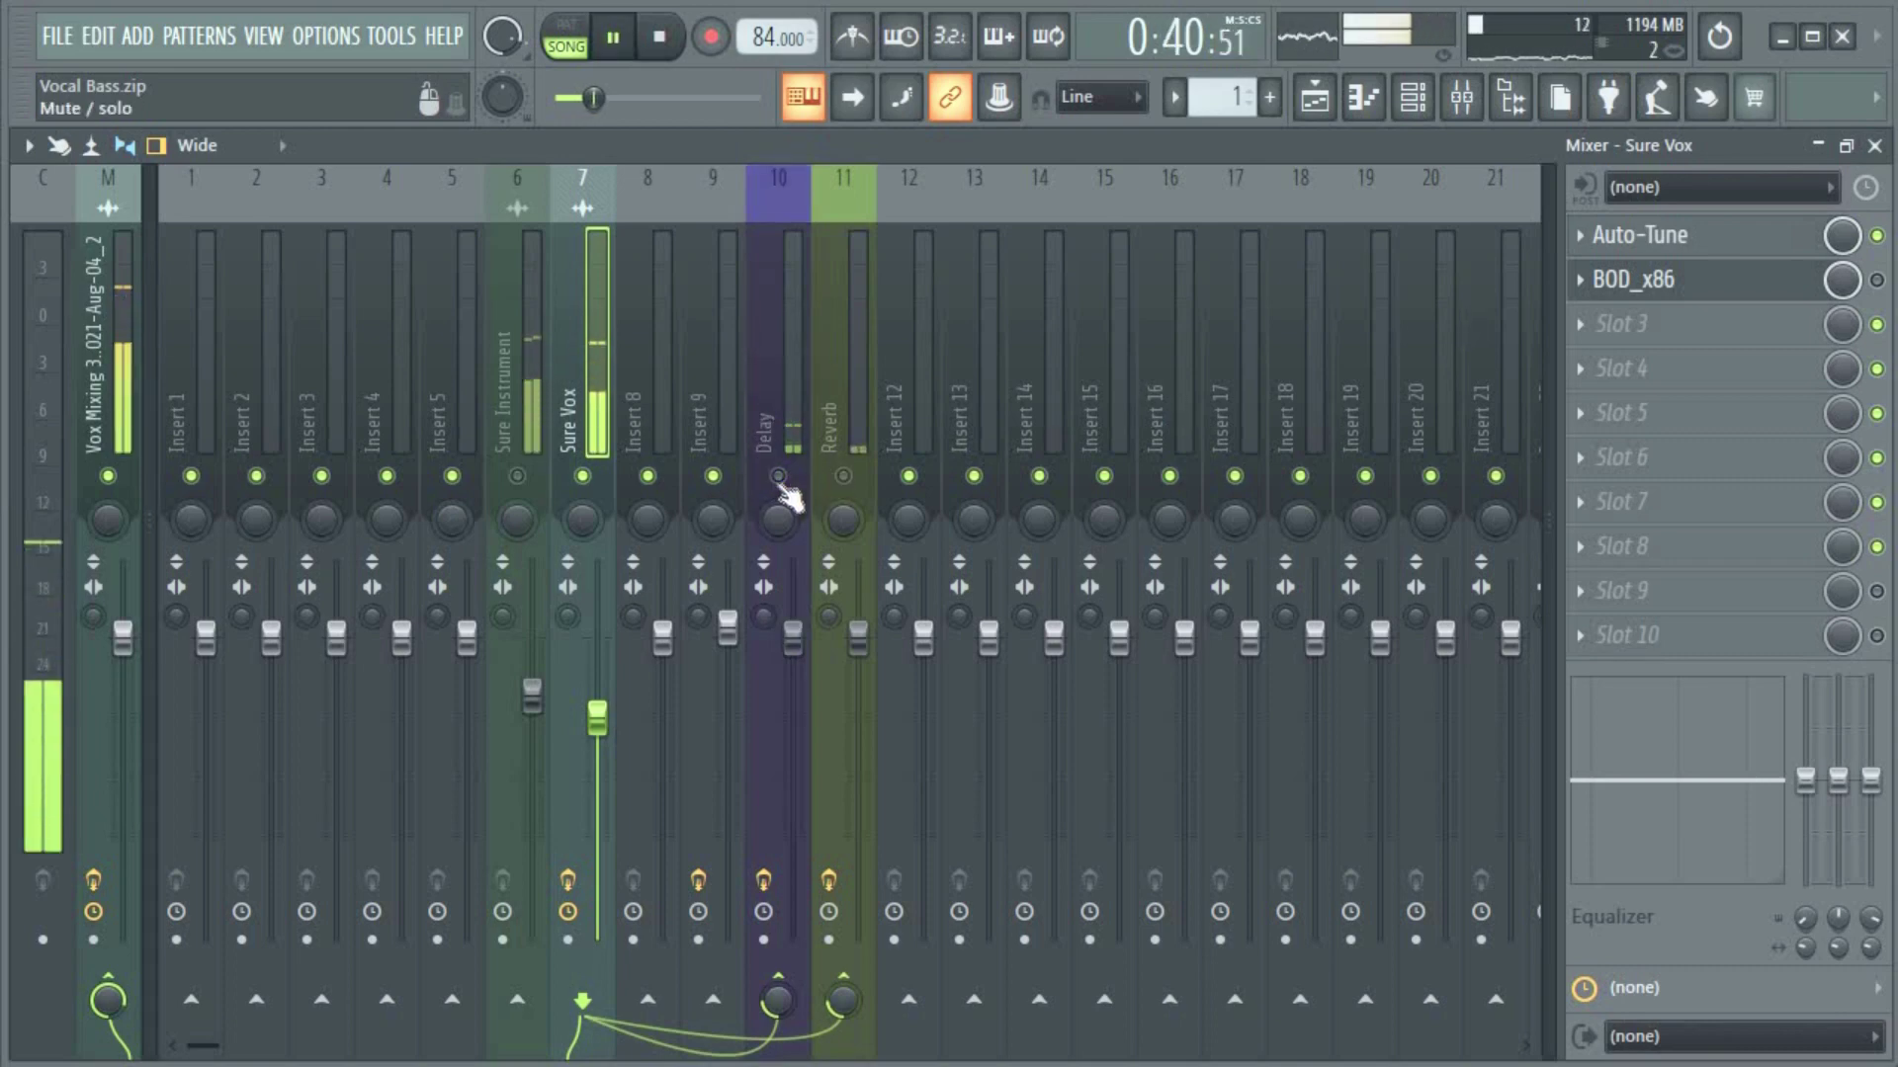
pyautogui.press('space')
# - Enable BOD_x86 on Sure Vox again and audition the isolated vocal with the overdrive
pyautogui.click(1877, 280)
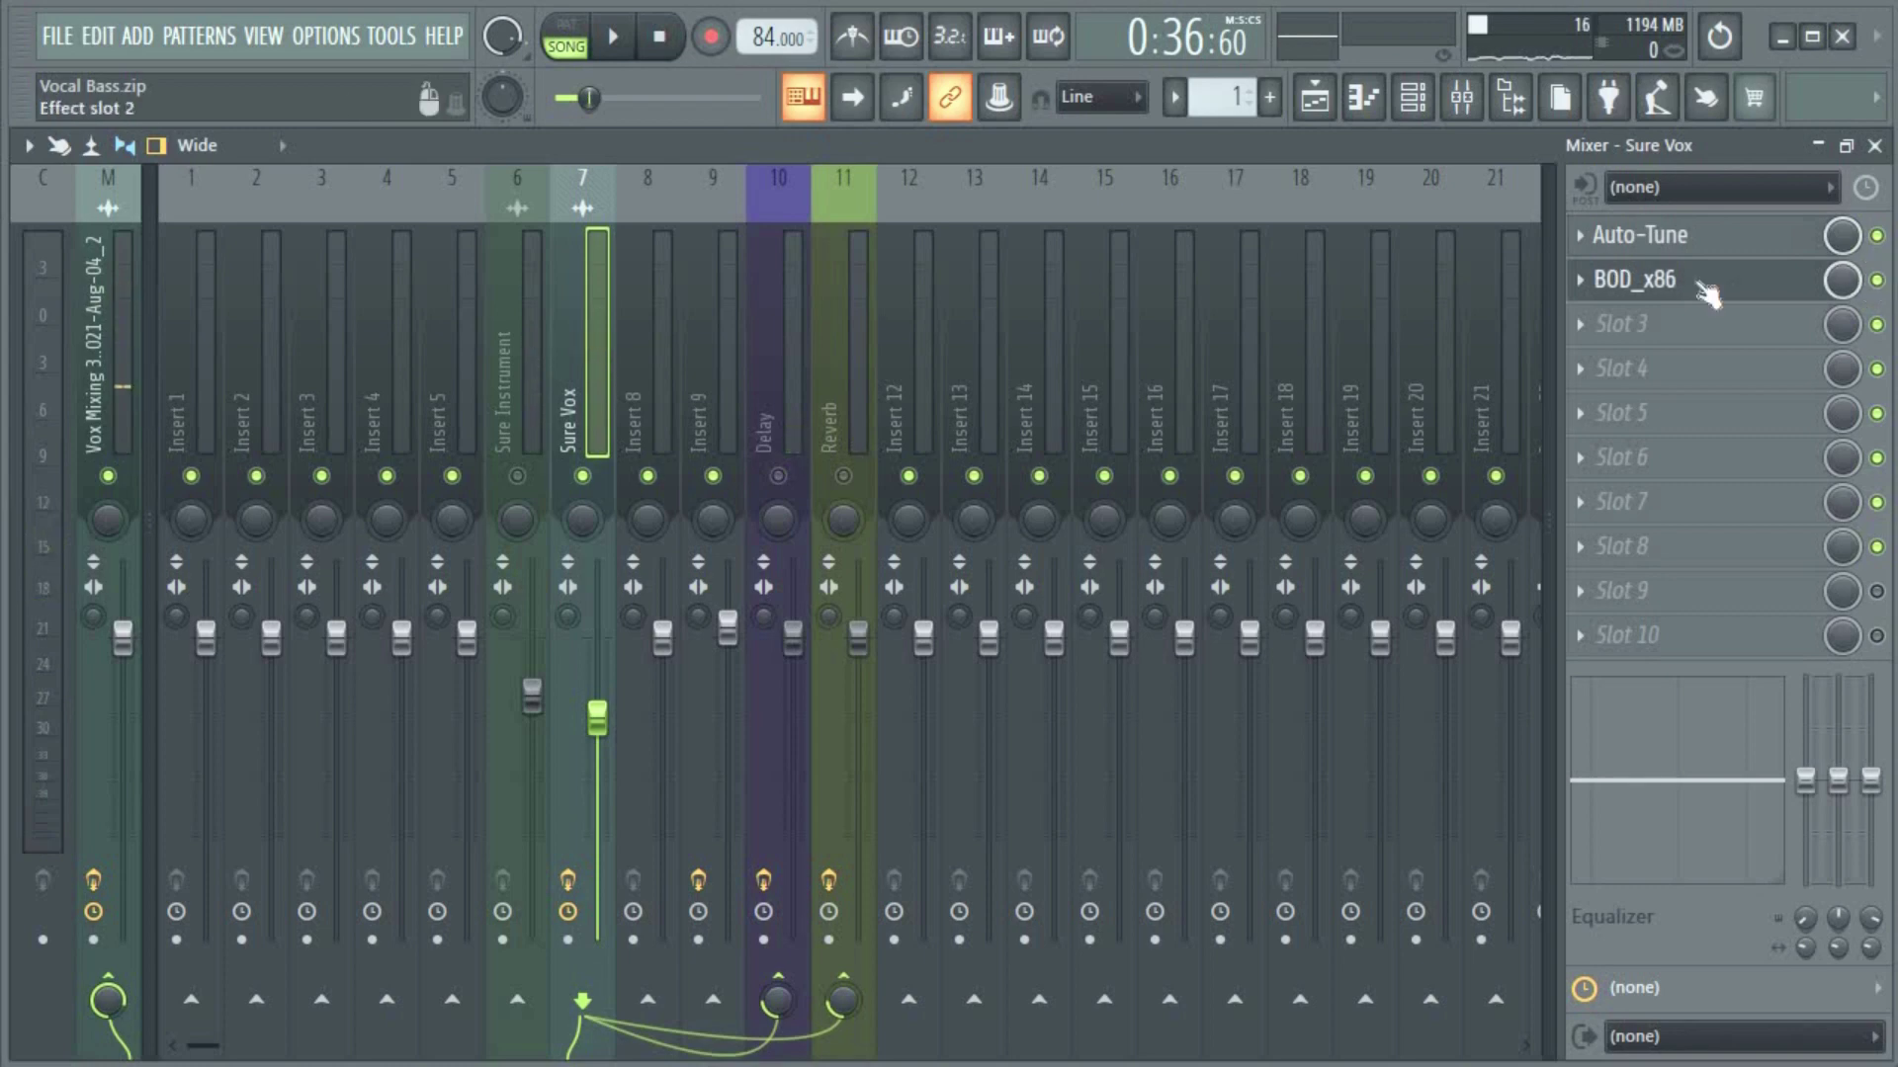
pyautogui.press('space')
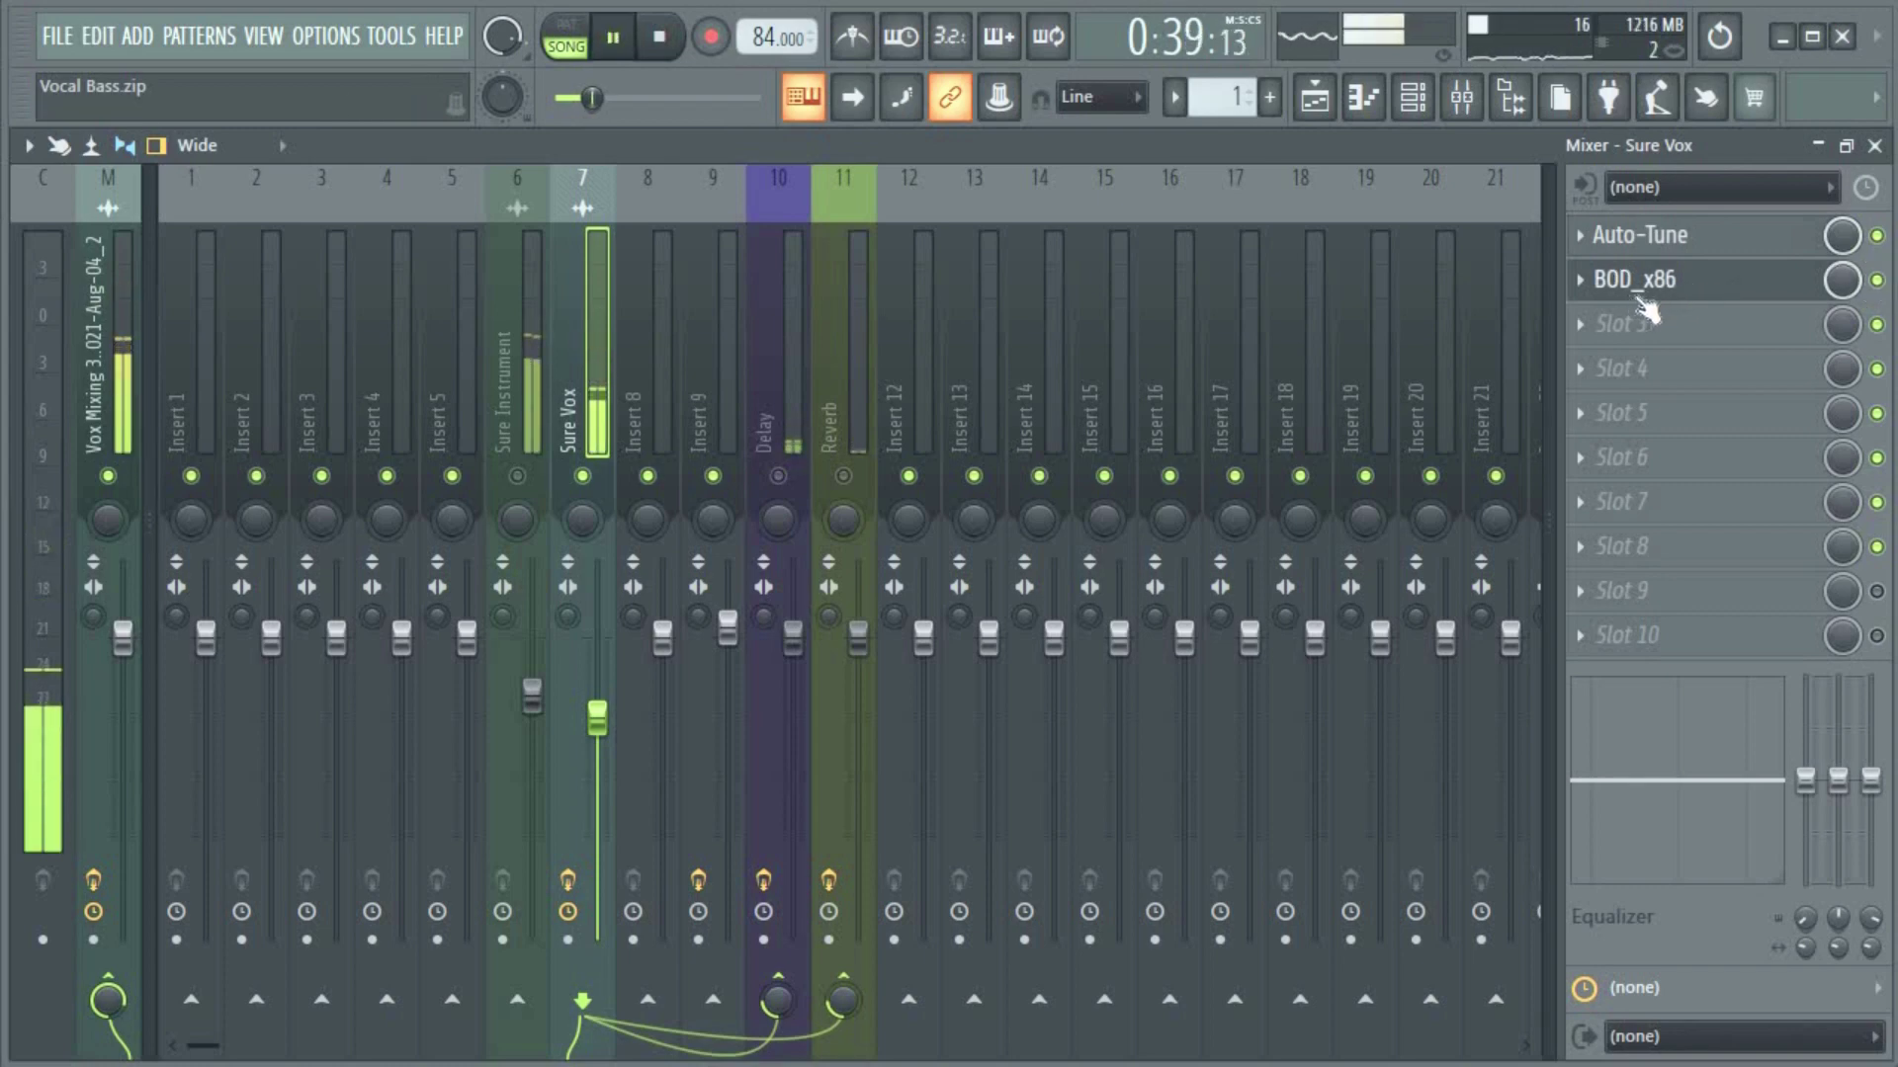
pyautogui.press('space')
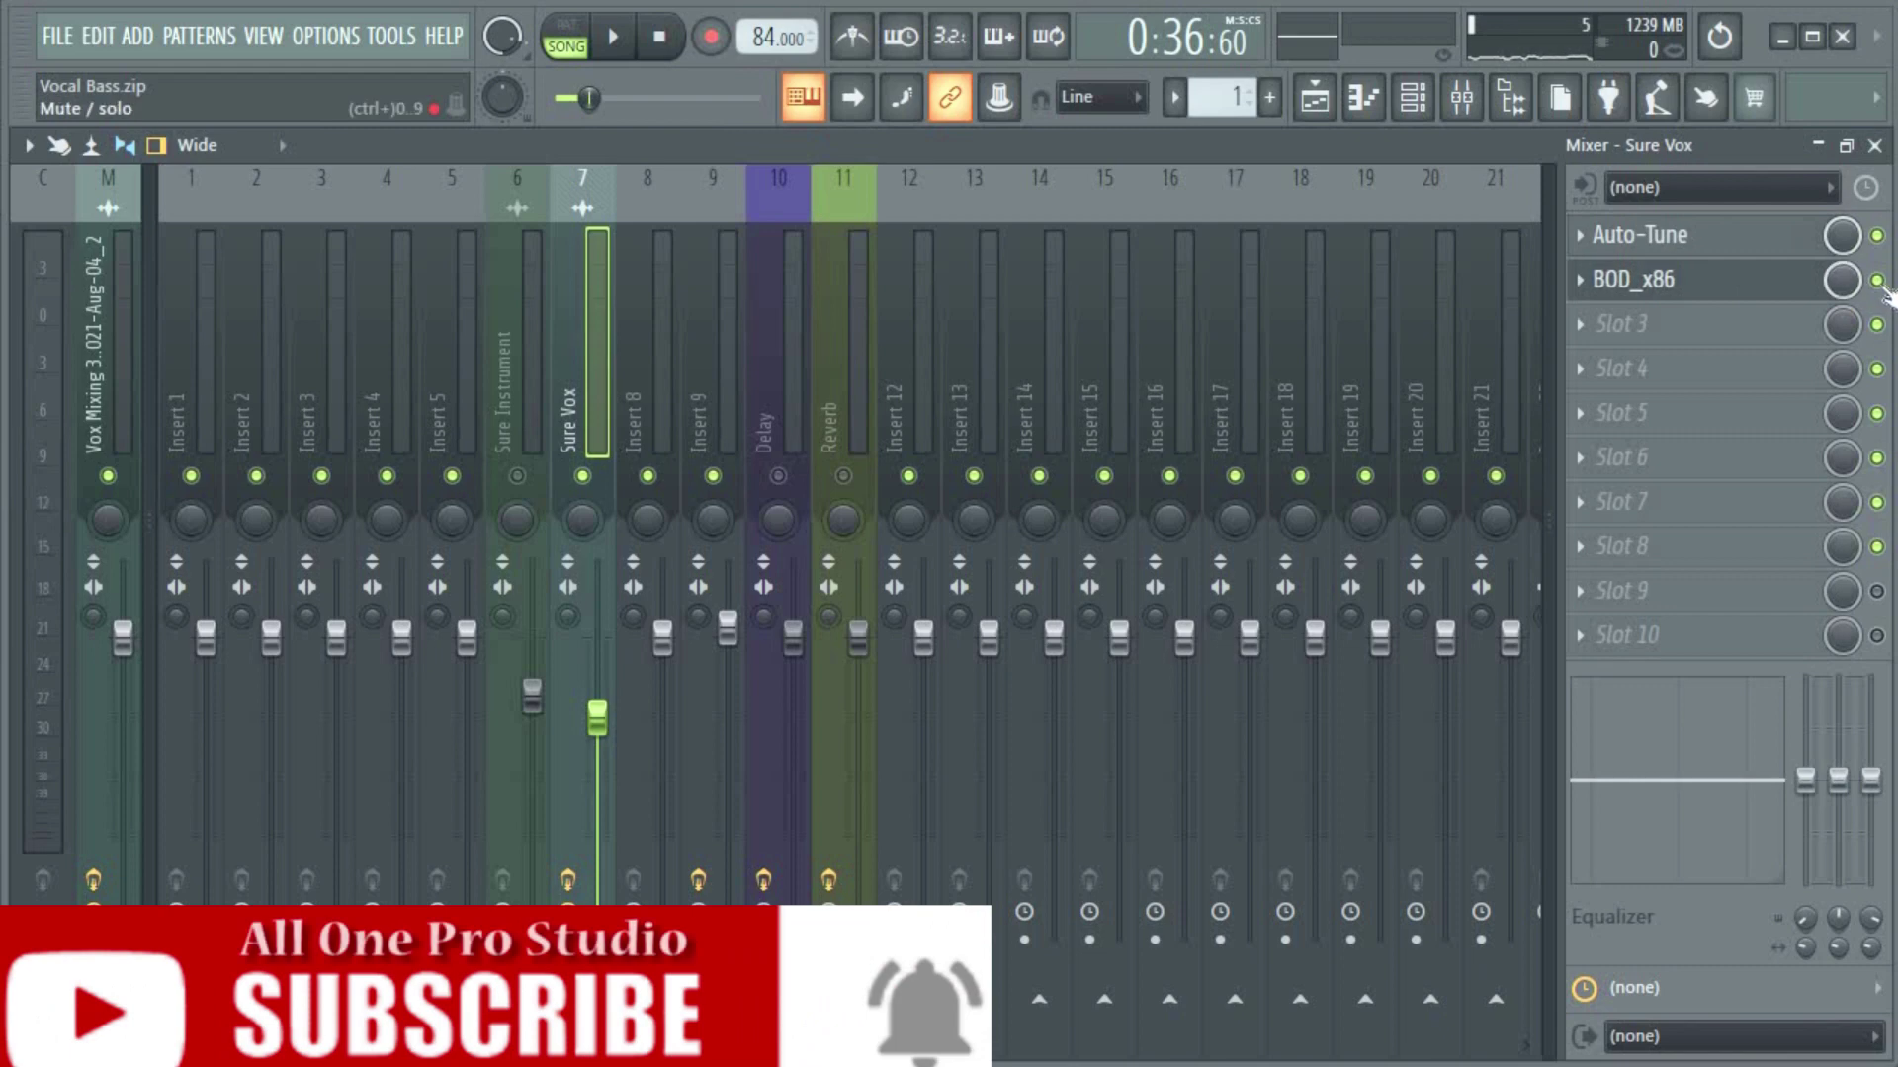
# - Set the Level of BOD_x86 to 0.64 during playback, and unmute the Sure Instrument track
pyautogui.click(1632, 280)
pyautogui.press('space')
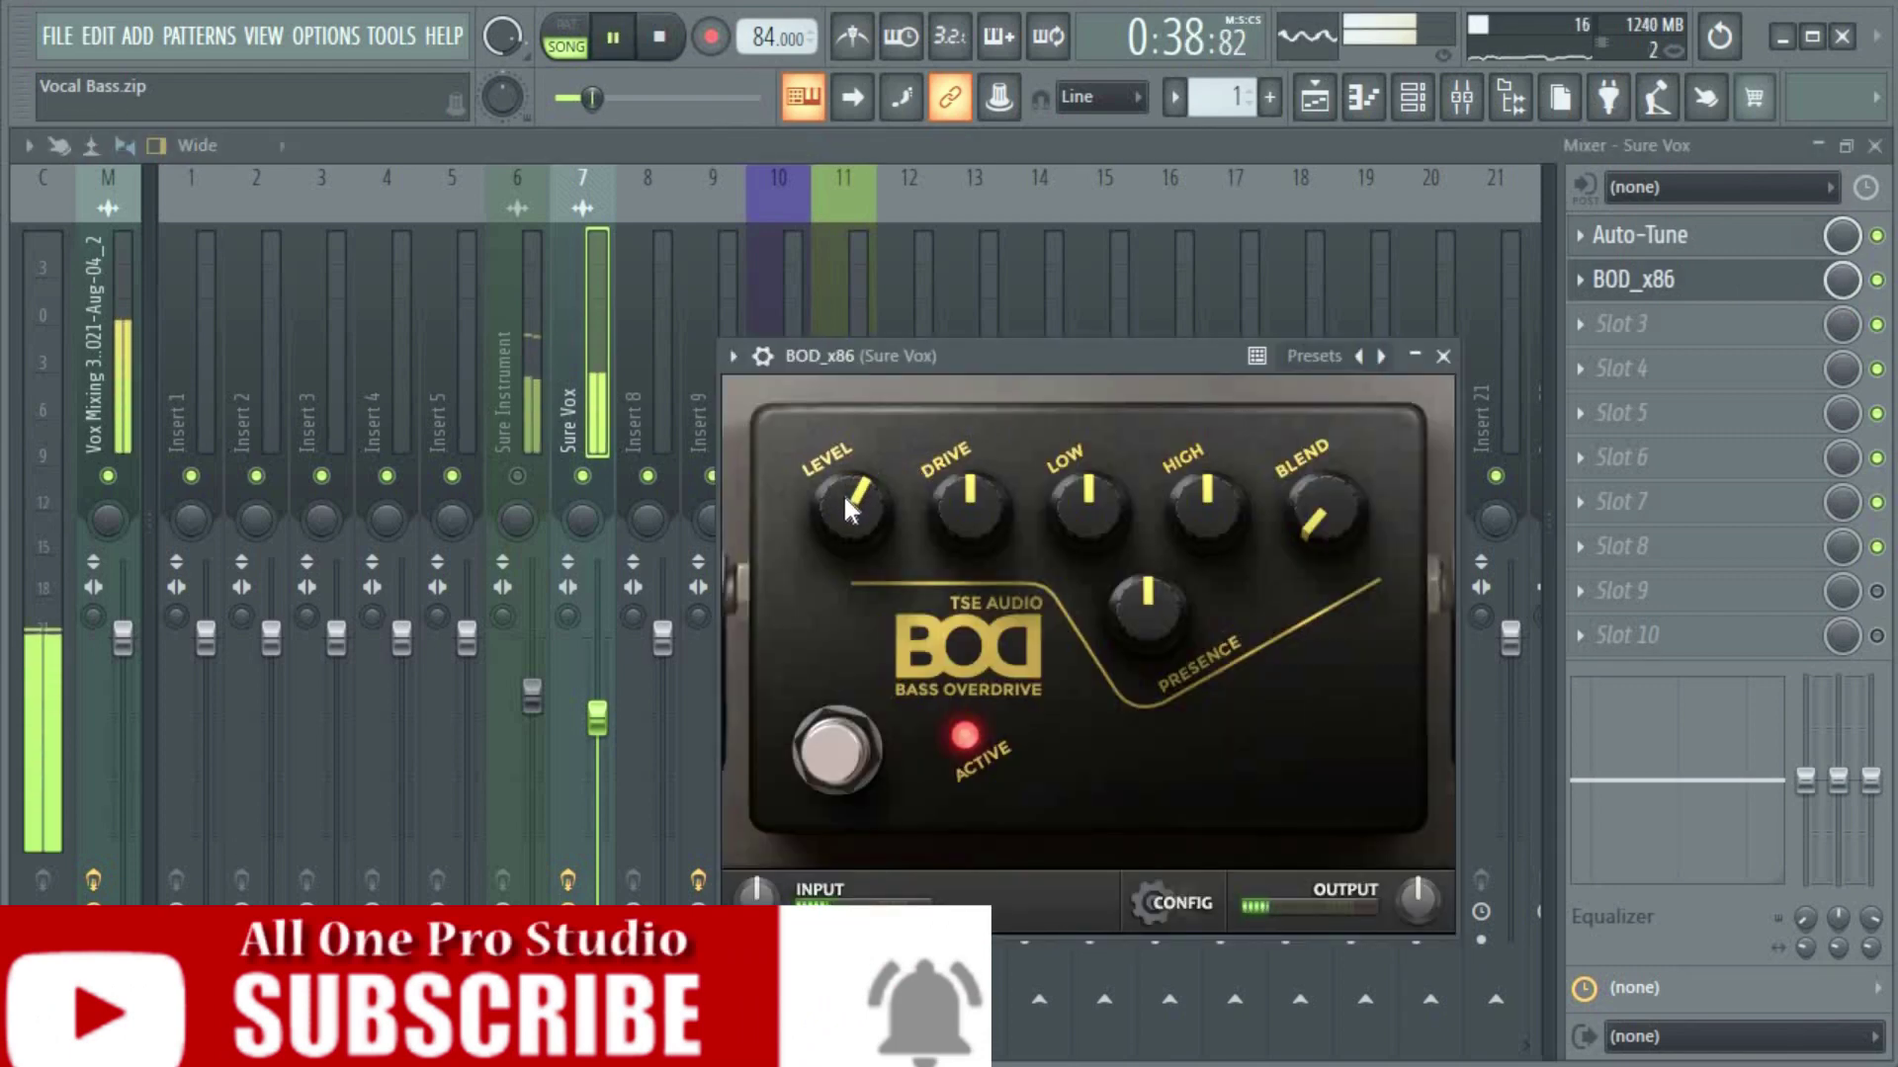
pyautogui.moveTo(844, 494); pyautogui.dragTo(845, 484)
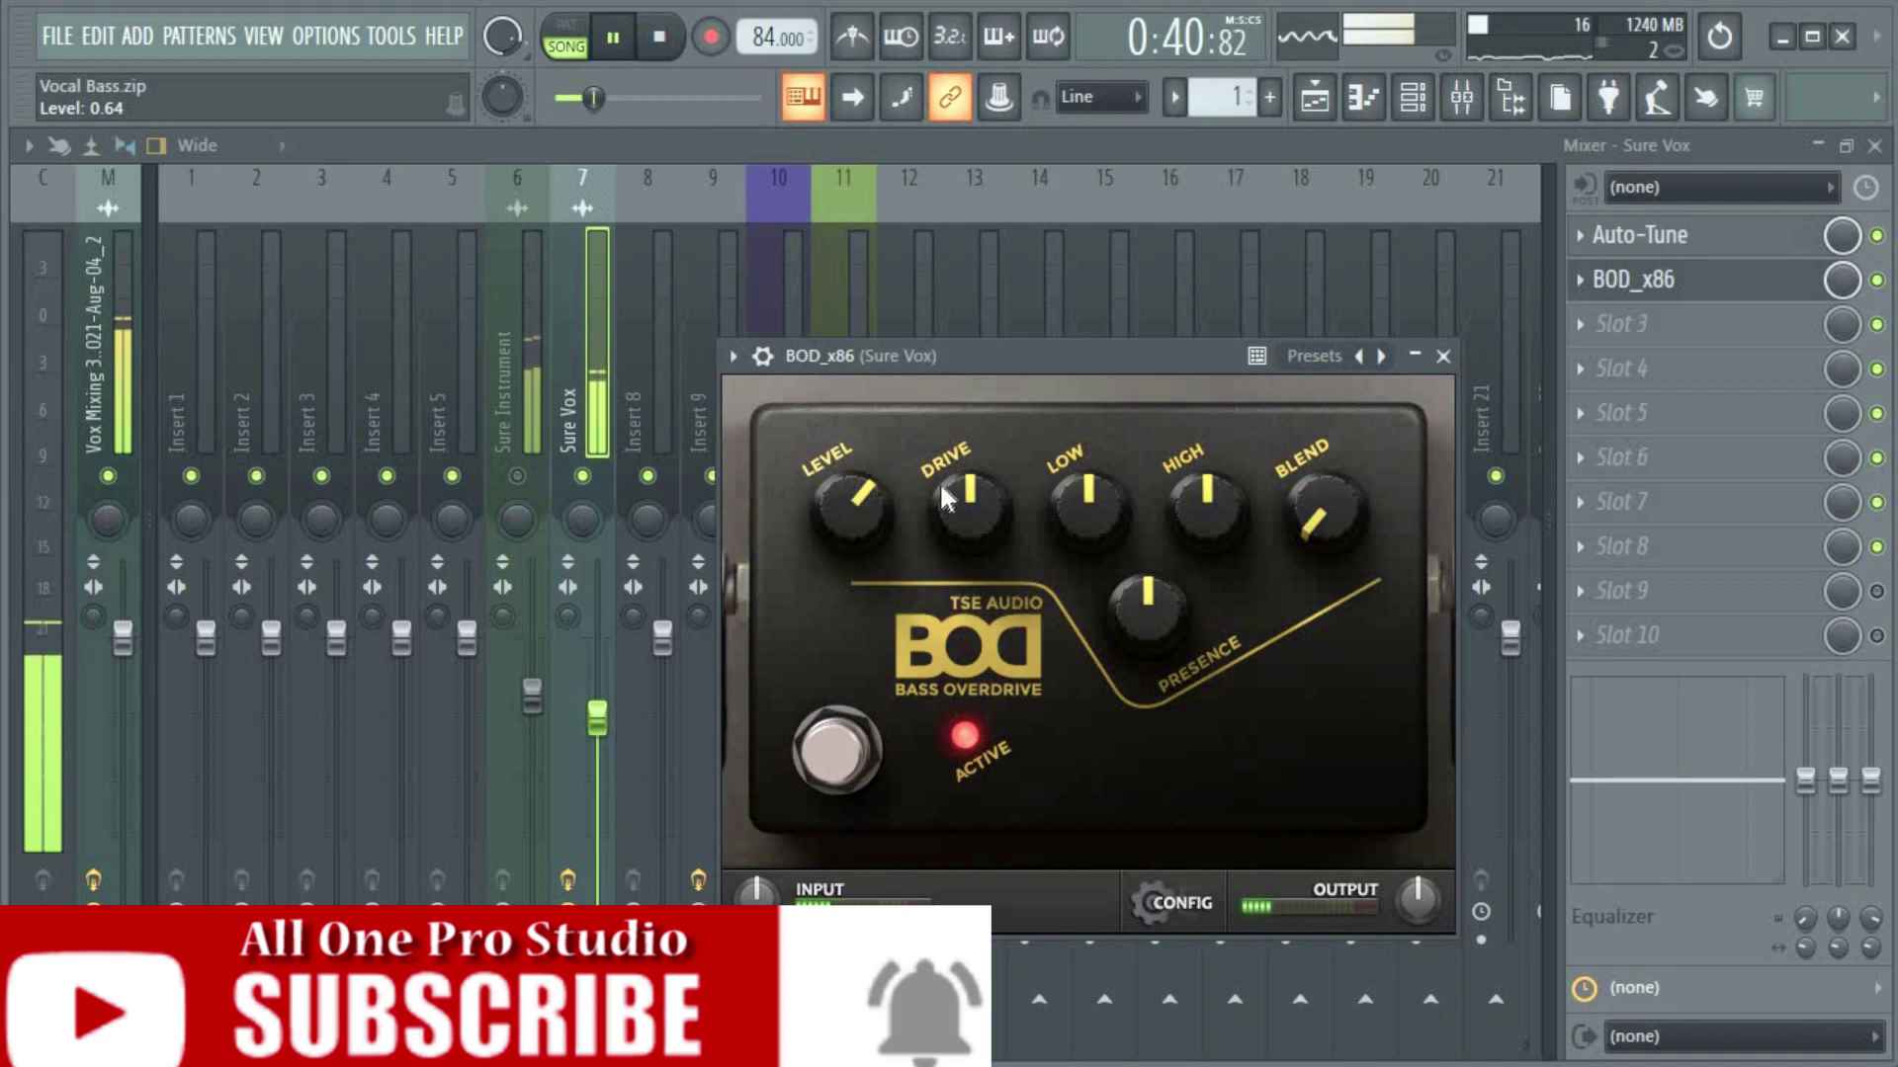
pyautogui.press('space')
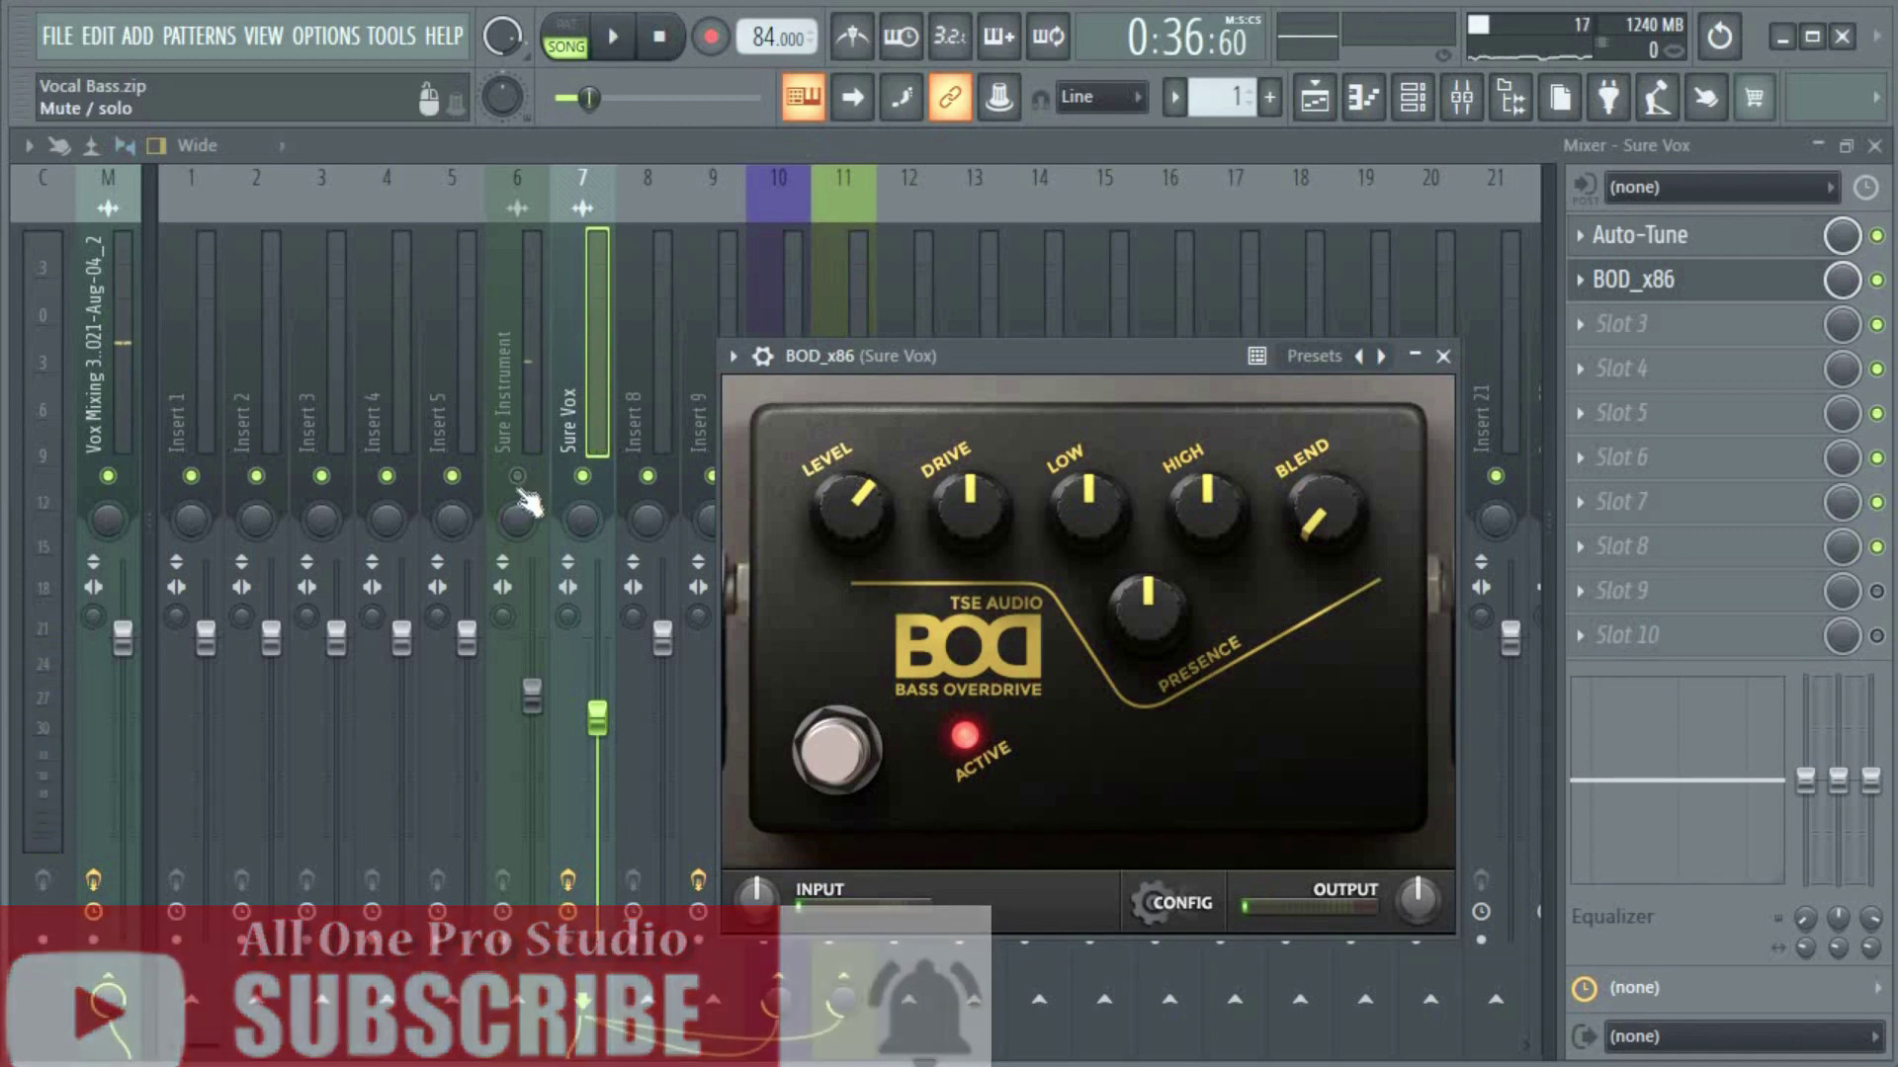
pyautogui.click(518, 477)
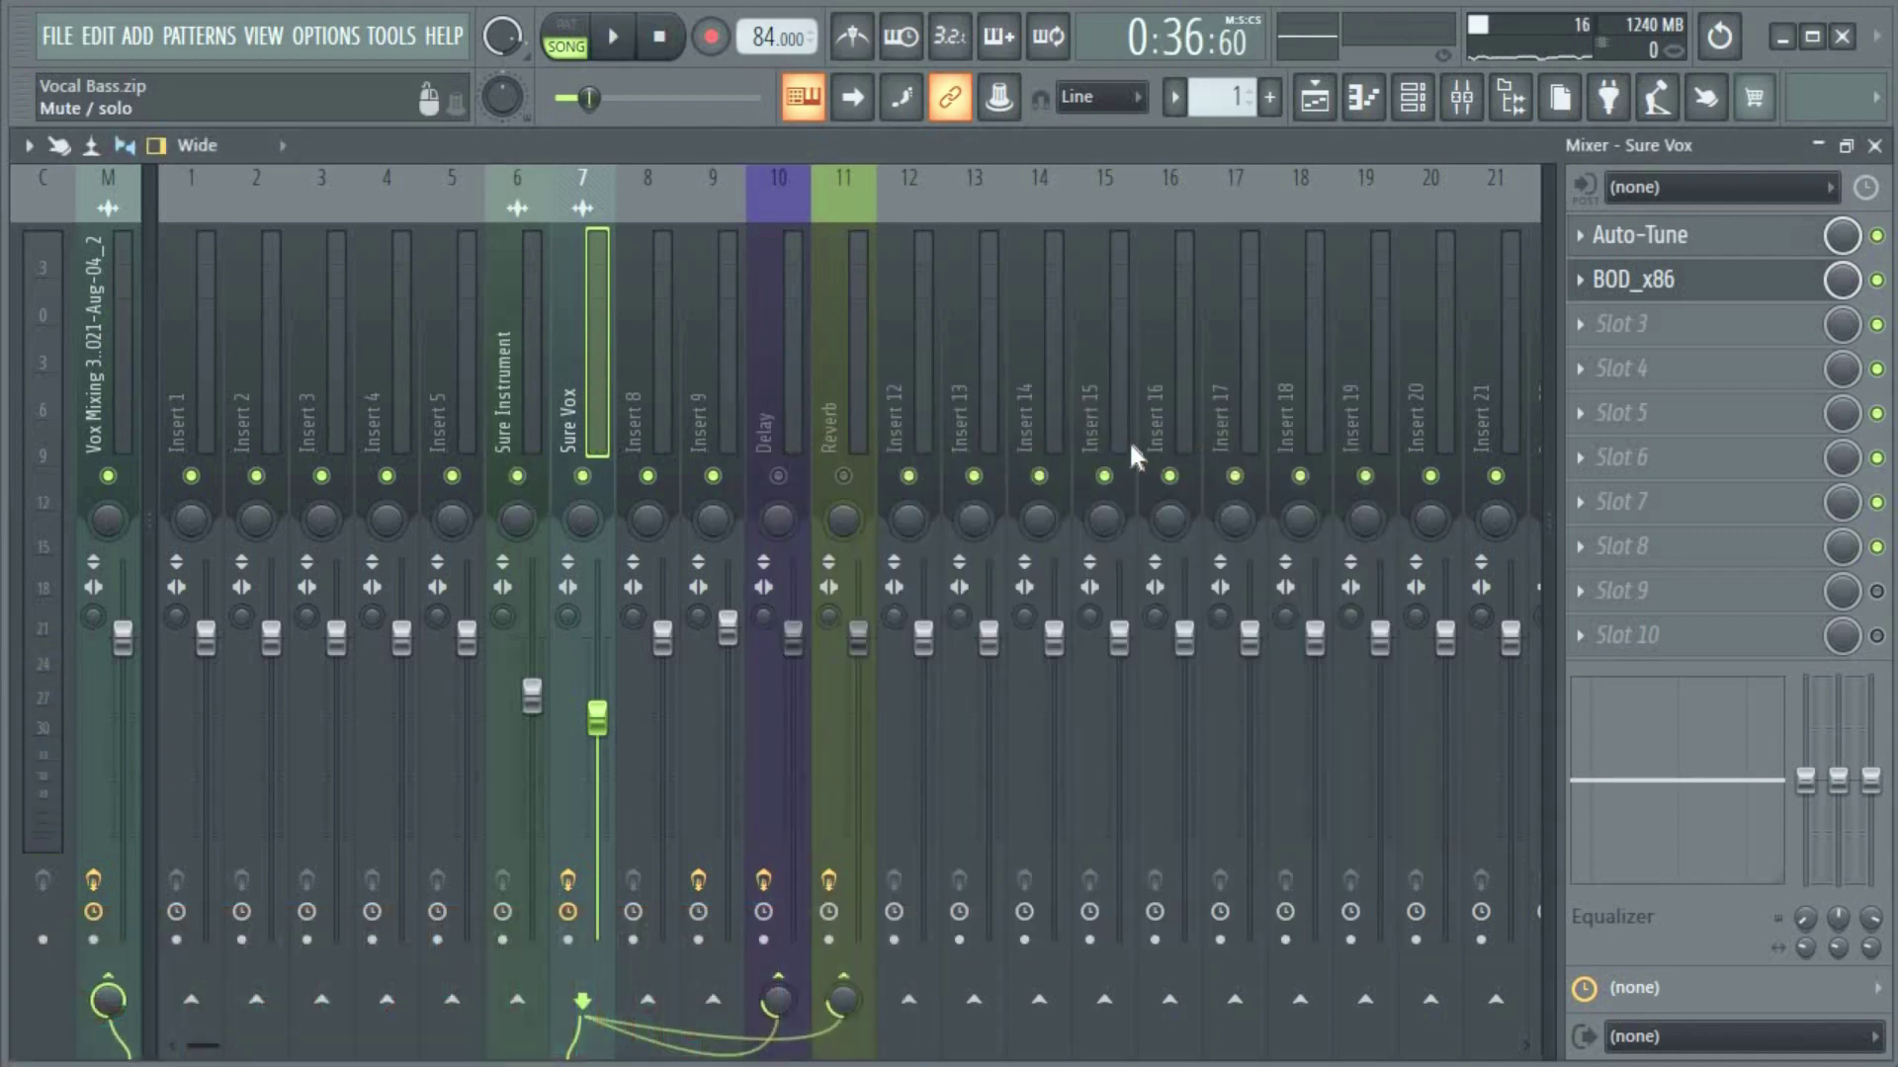
# - Raise Level and Drive in BOD_x86 on Sure Vox, set Low to 0.75 and turn Presence down
pyautogui.click(1695, 281)
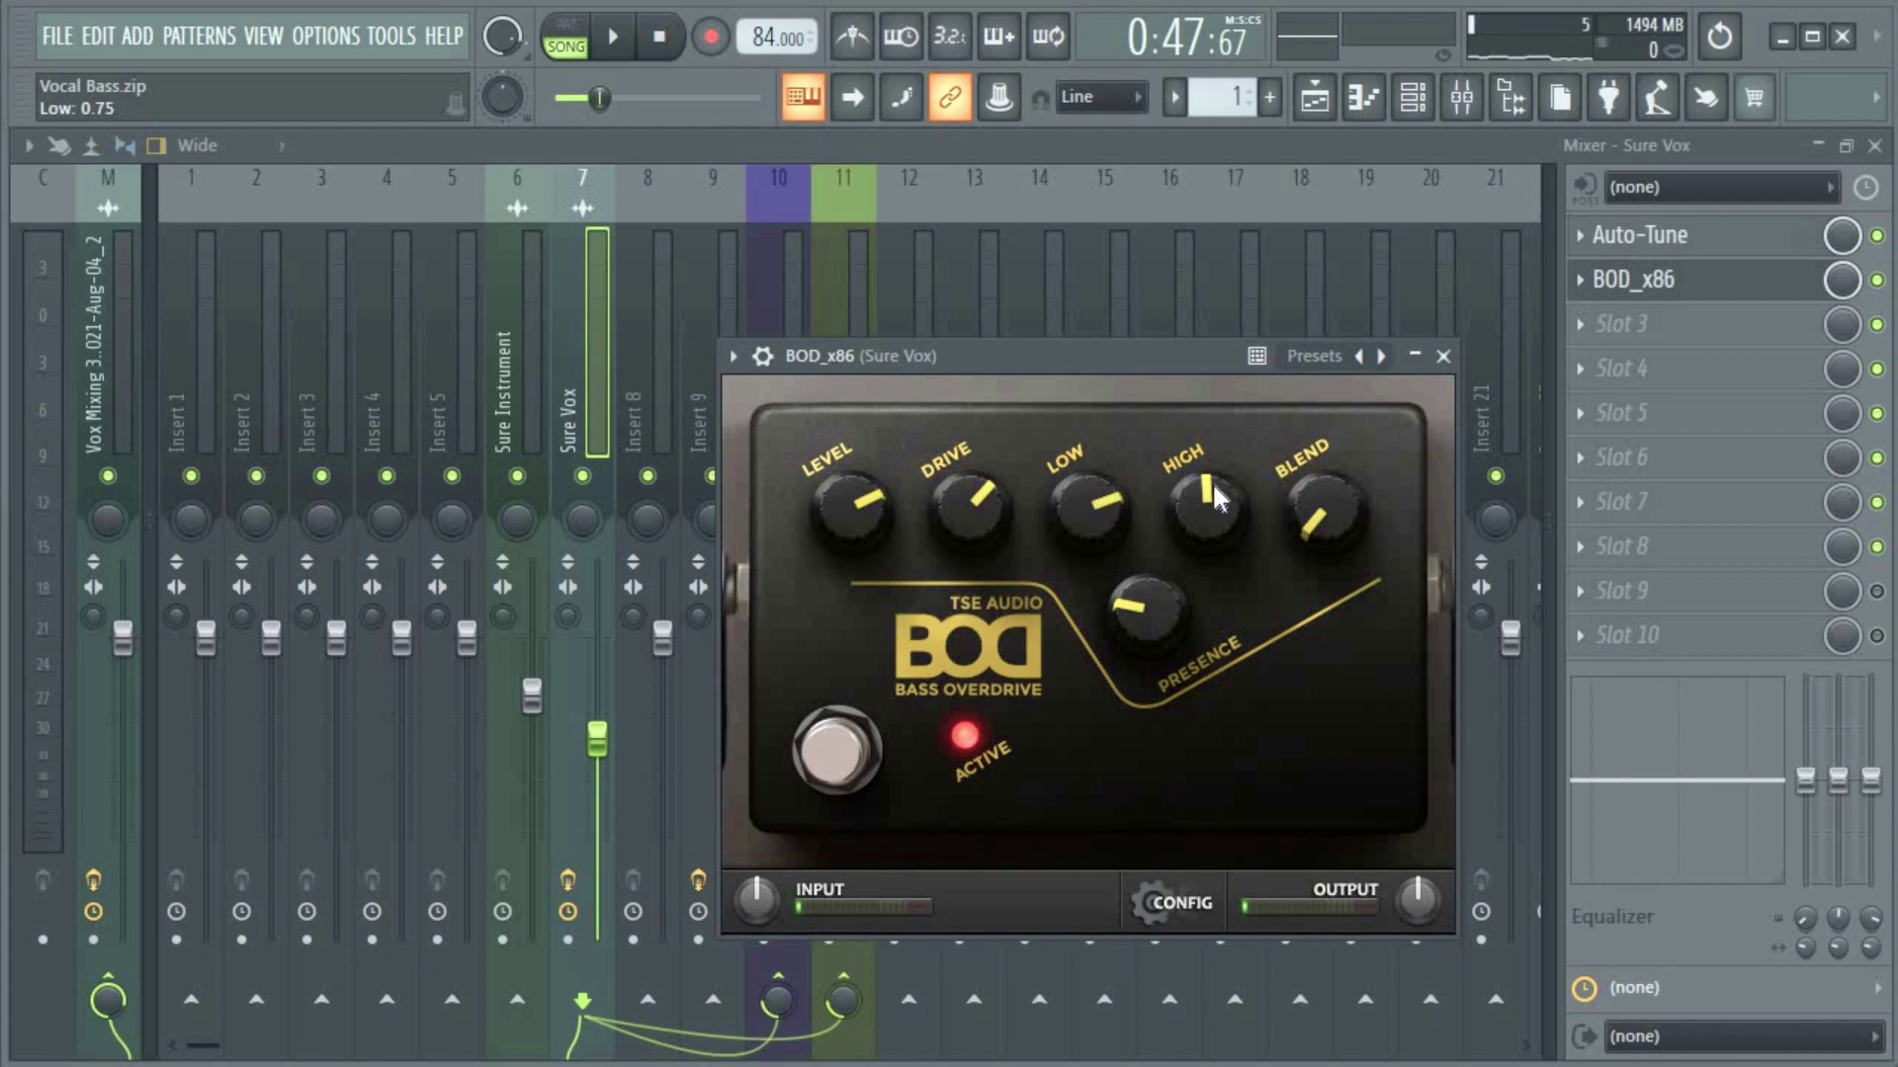
pyautogui.scroll(1, 1213, 491)
# - While the song plays, try BOD_x86's Presence at 0.72, set it to 0.23 and close the editor
pyautogui.press('space')
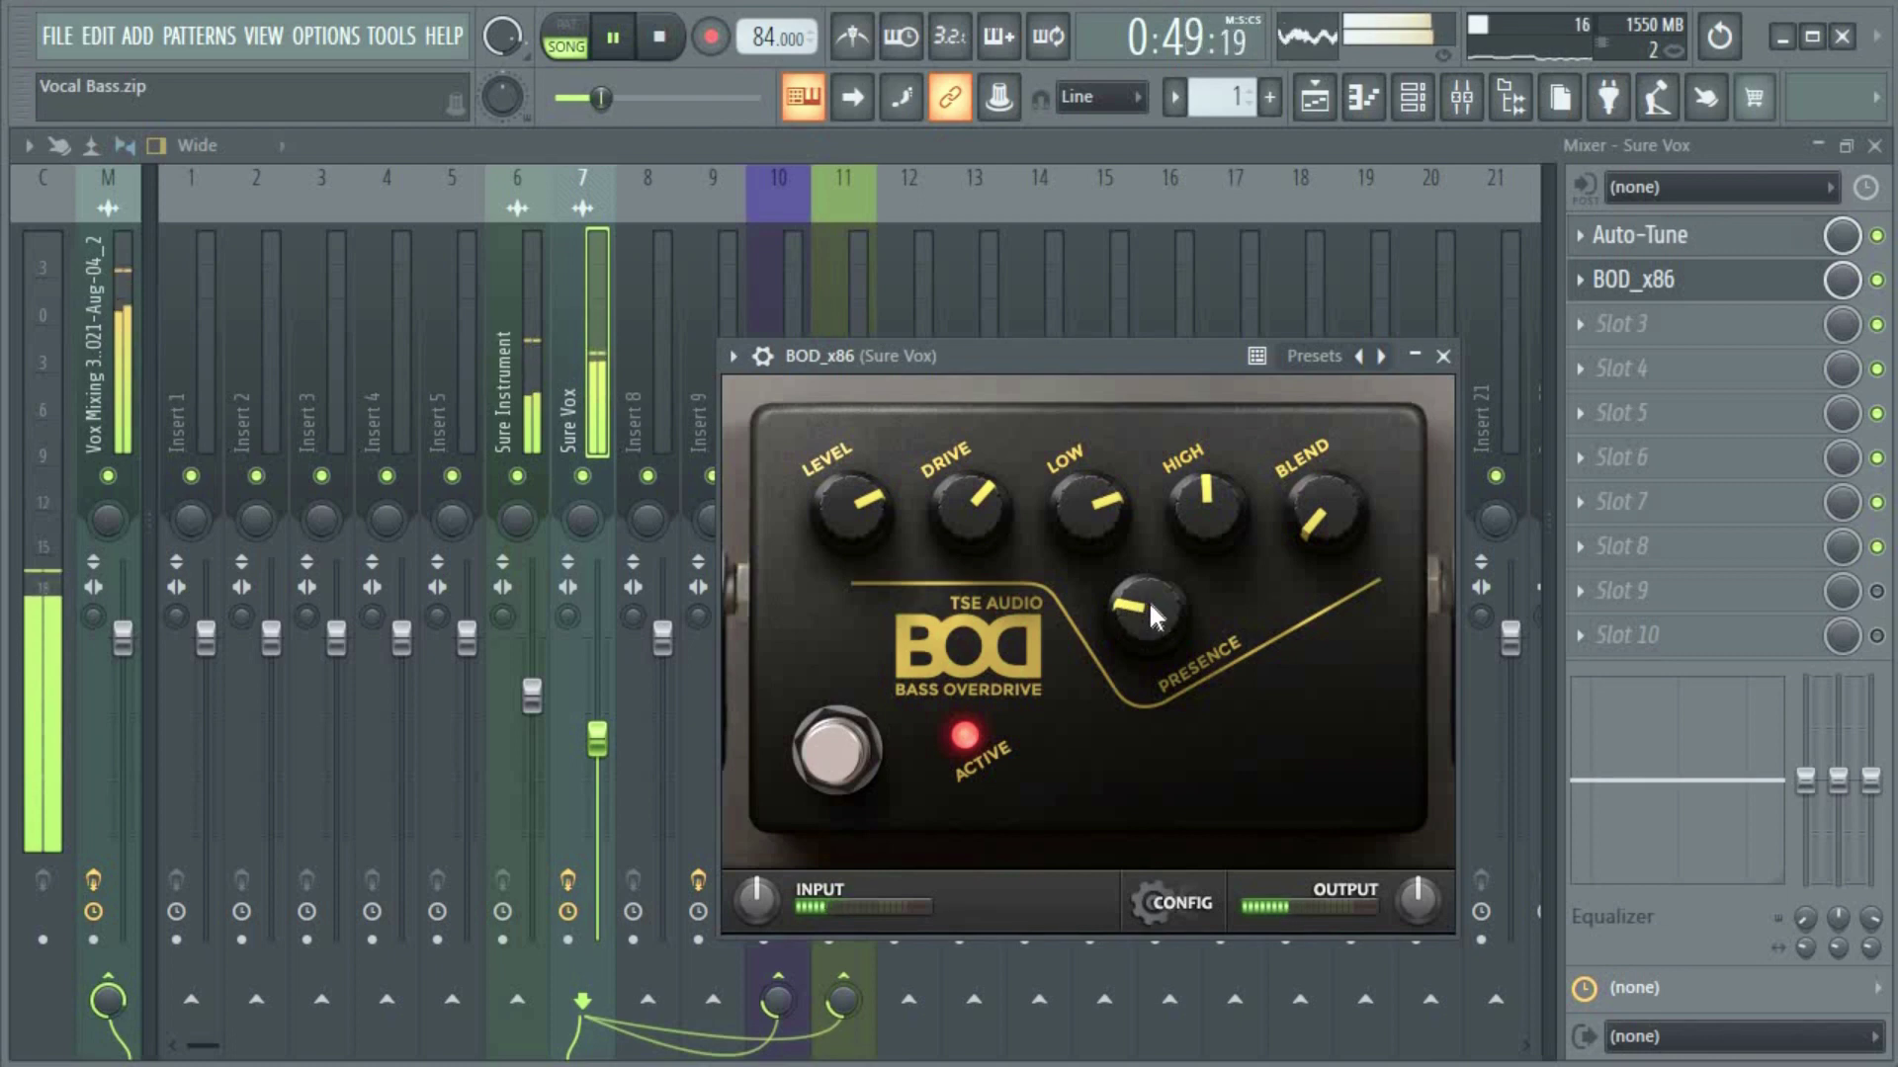
pyautogui.moveTo(1146, 546); pyautogui.dragTo(1144, 417)
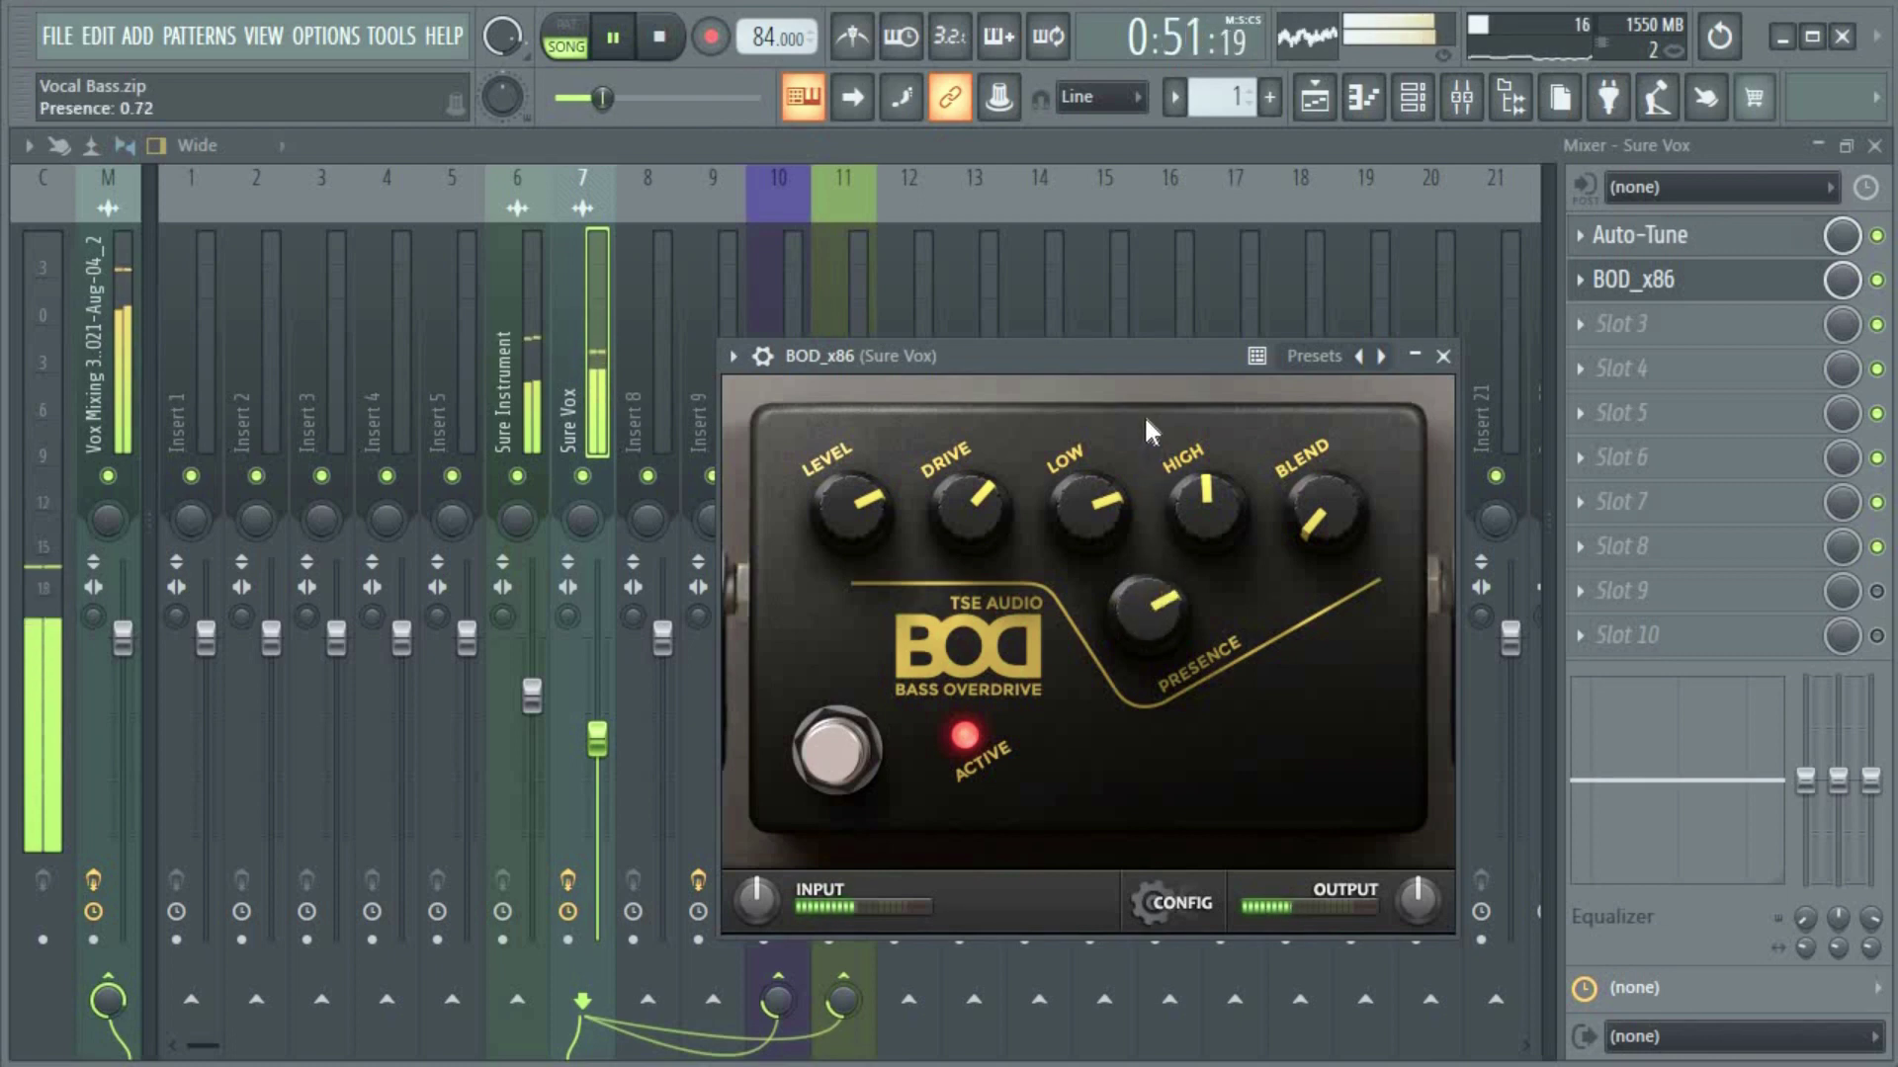
pyautogui.moveTo(1159, 580); pyautogui.dragTo(1163, 607)
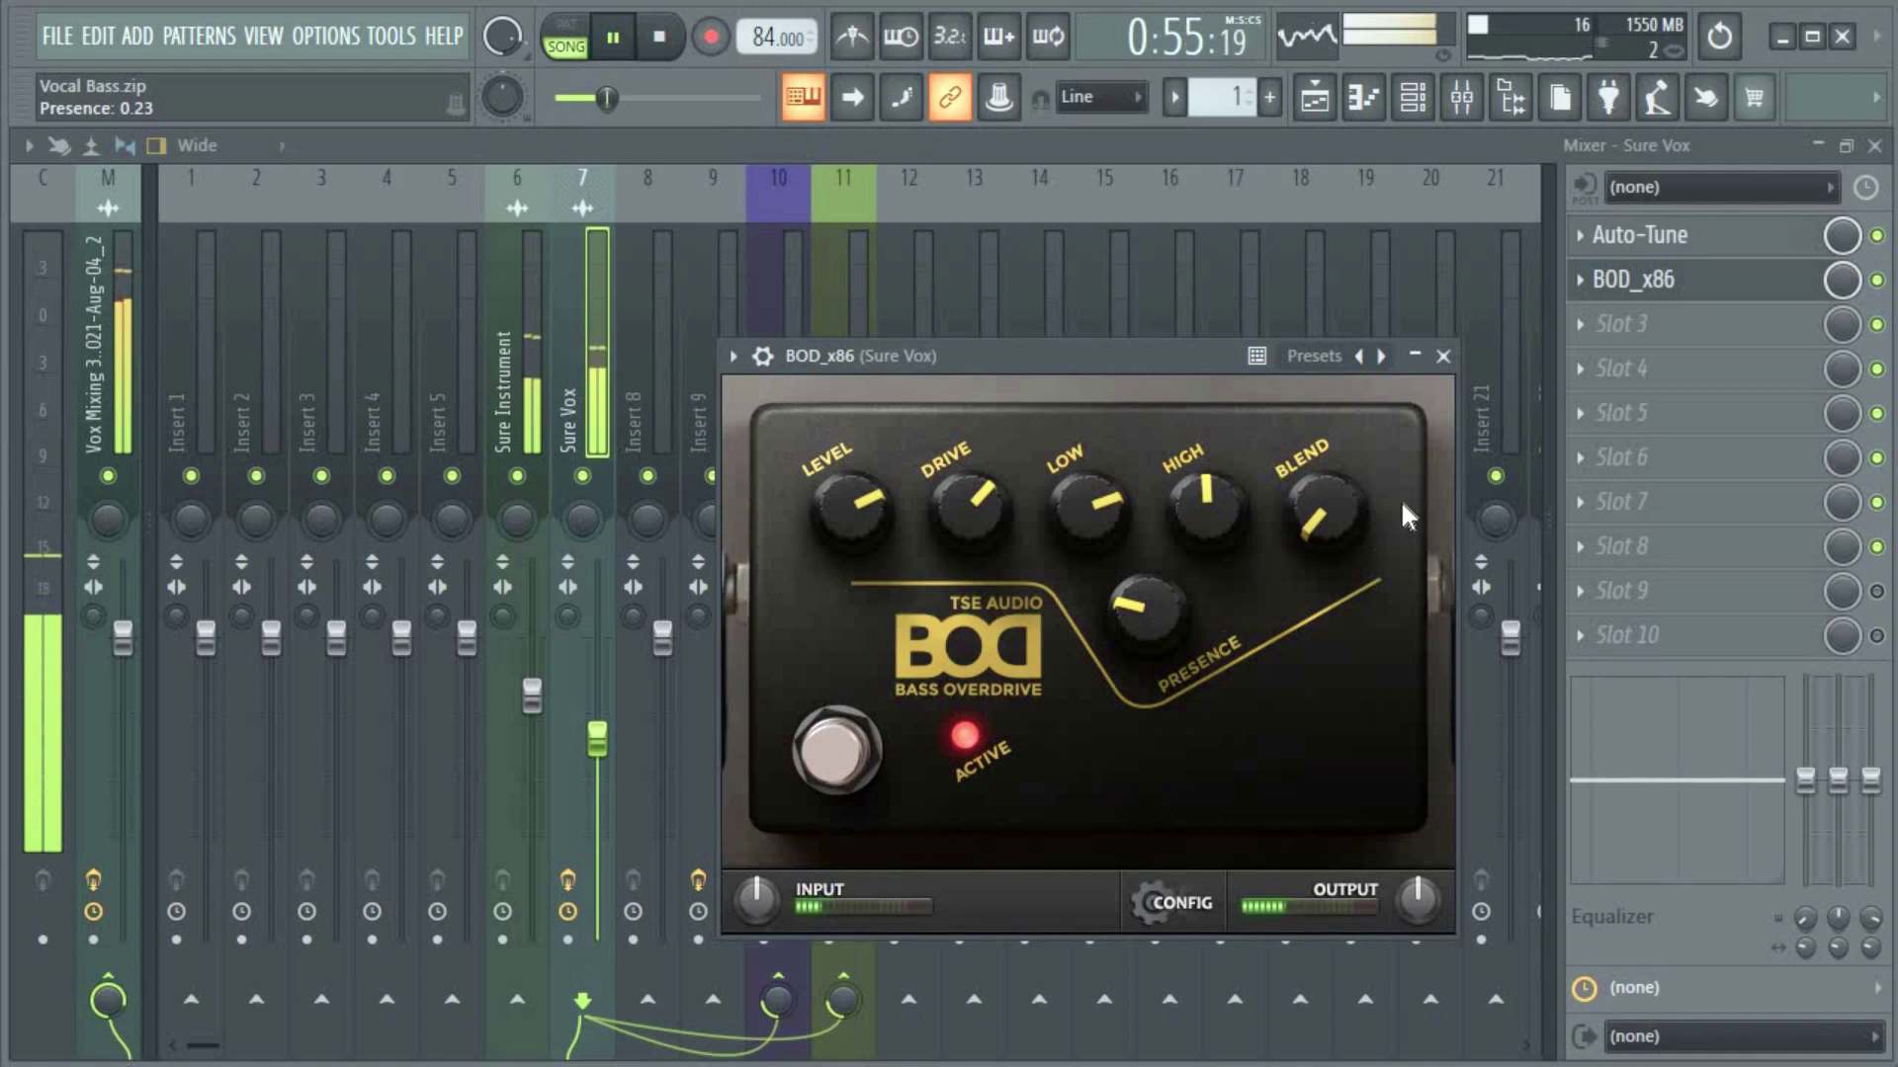
pyautogui.press('space')
pyautogui.press('Escape')
# - Compare the song's playback with BOD_x86 bypassed and enabled on Sure Vox
pyautogui.press('space')
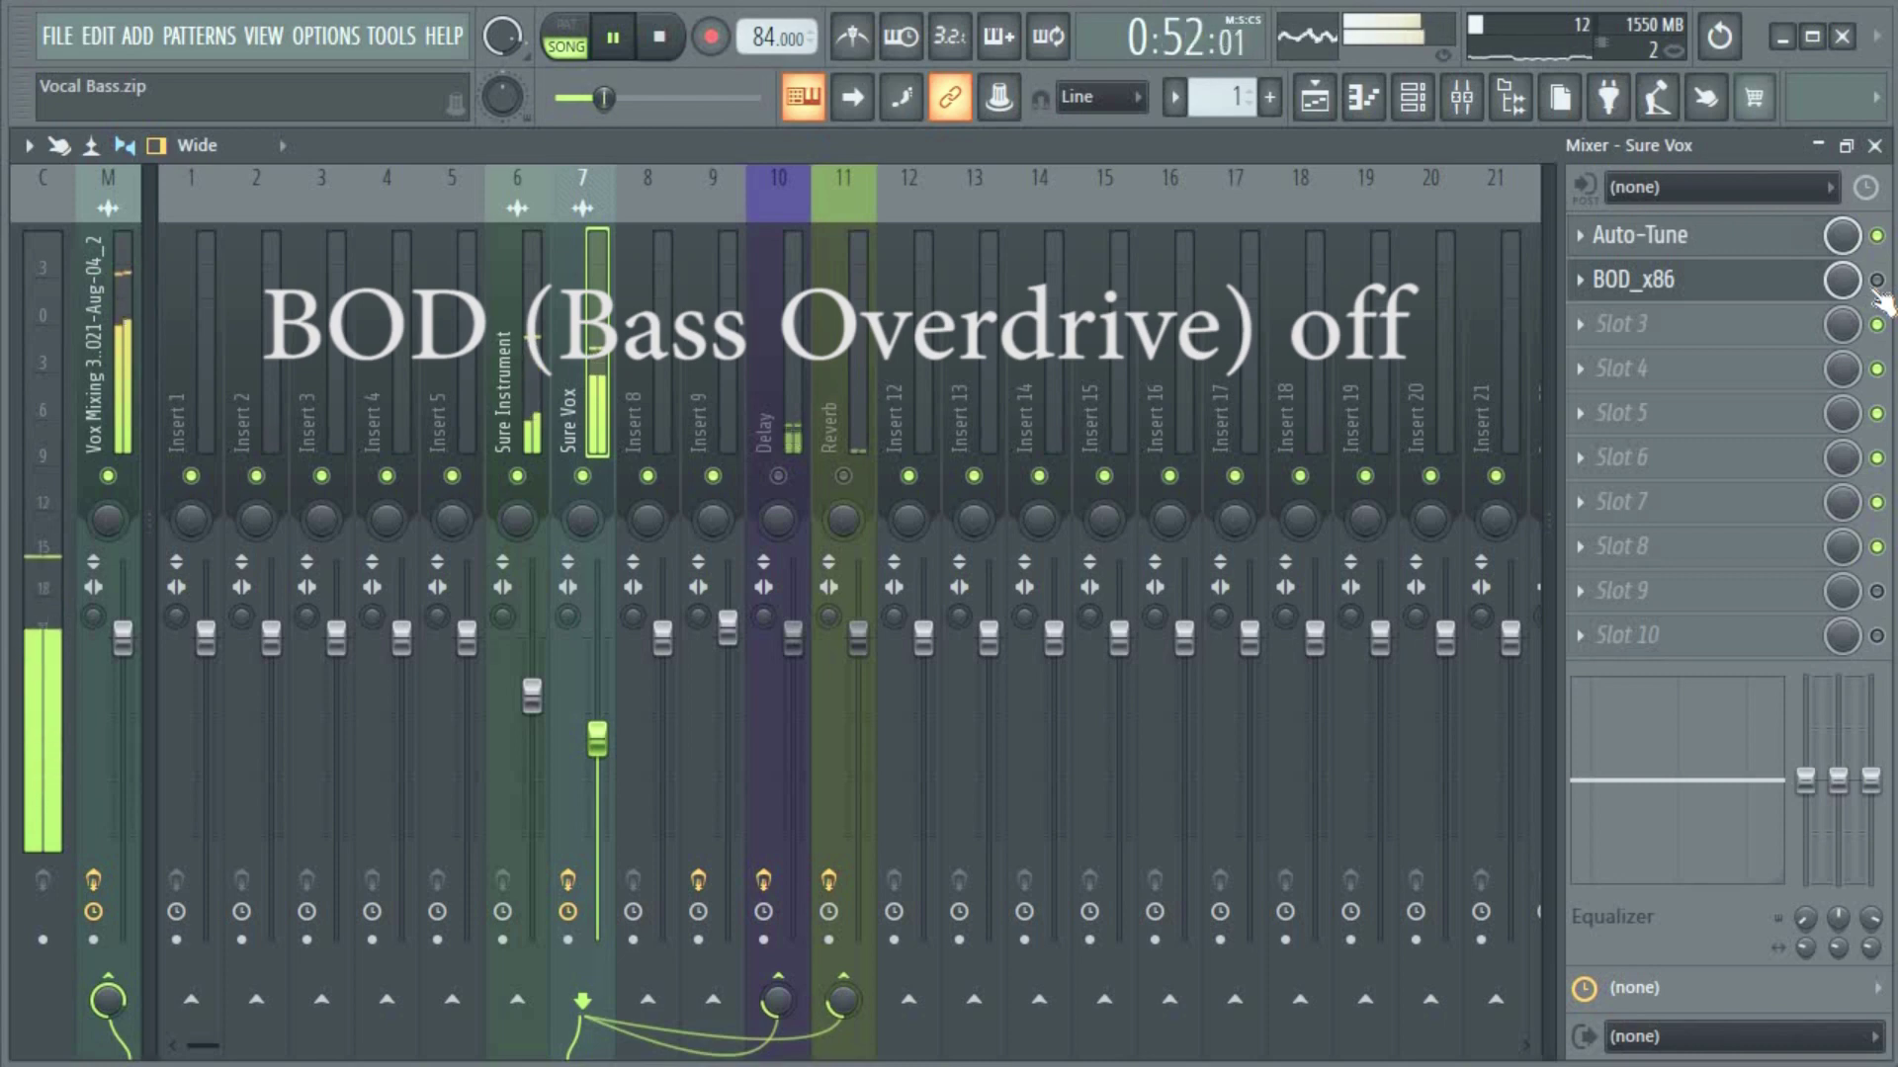
pyautogui.press('space')
pyautogui.click(1876, 281)
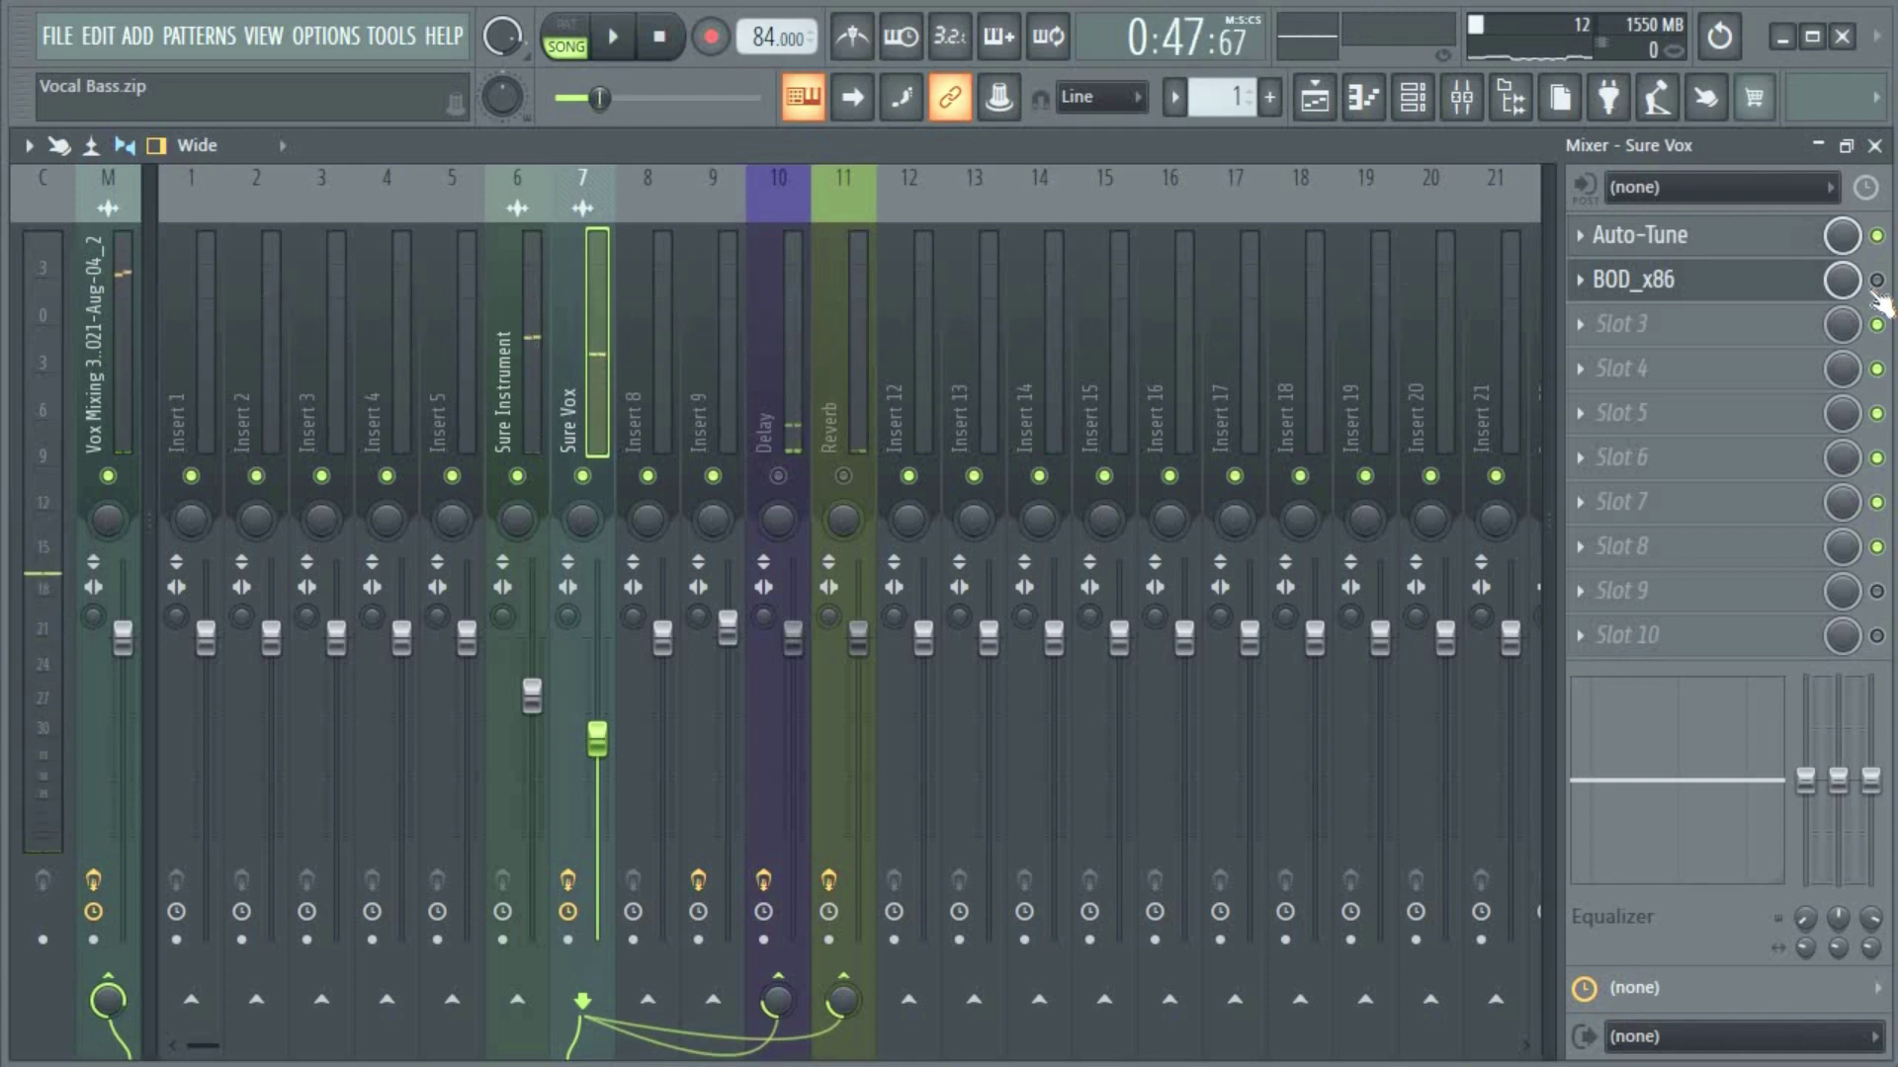
pyautogui.press('space')
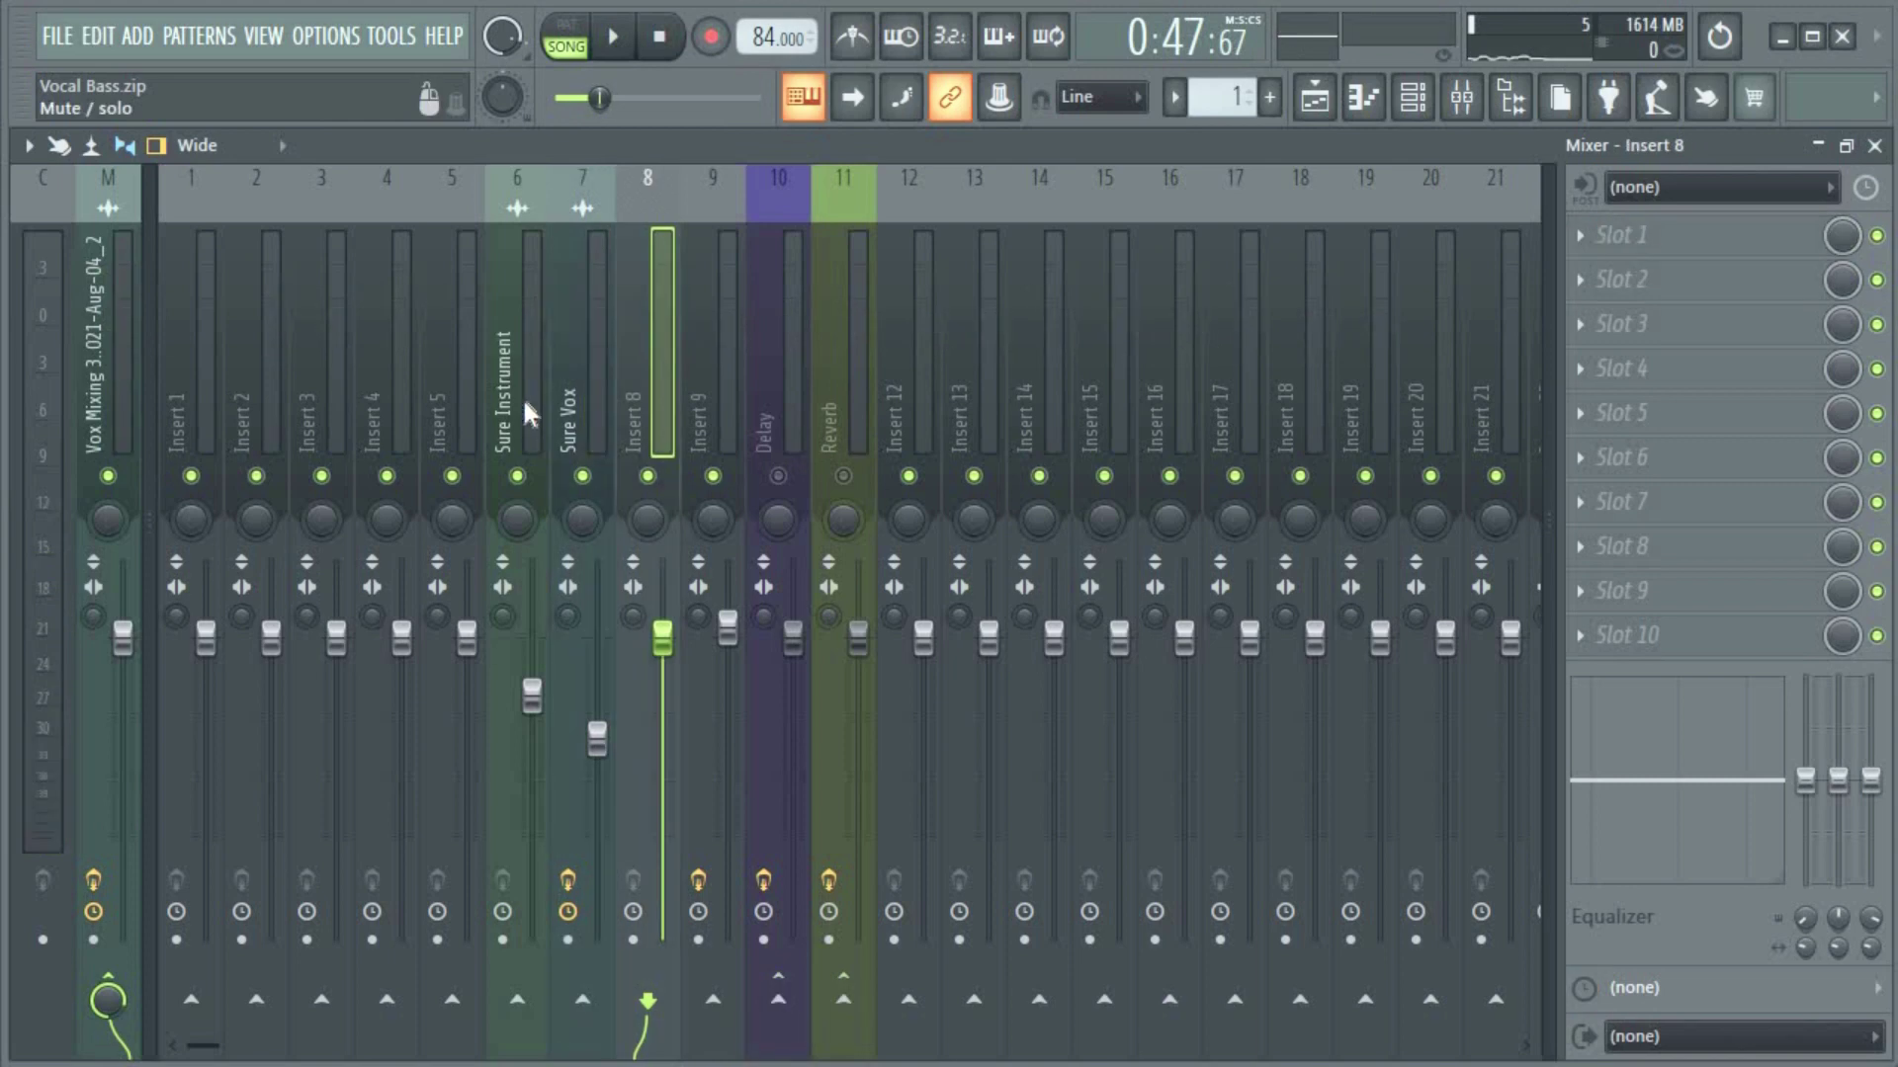
# - Move BOD_x86 down two effect slots on the Sure Vox track, from slot 2 to slot 4
pyautogui.click(522, 396)
pyautogui.click(579, 396)
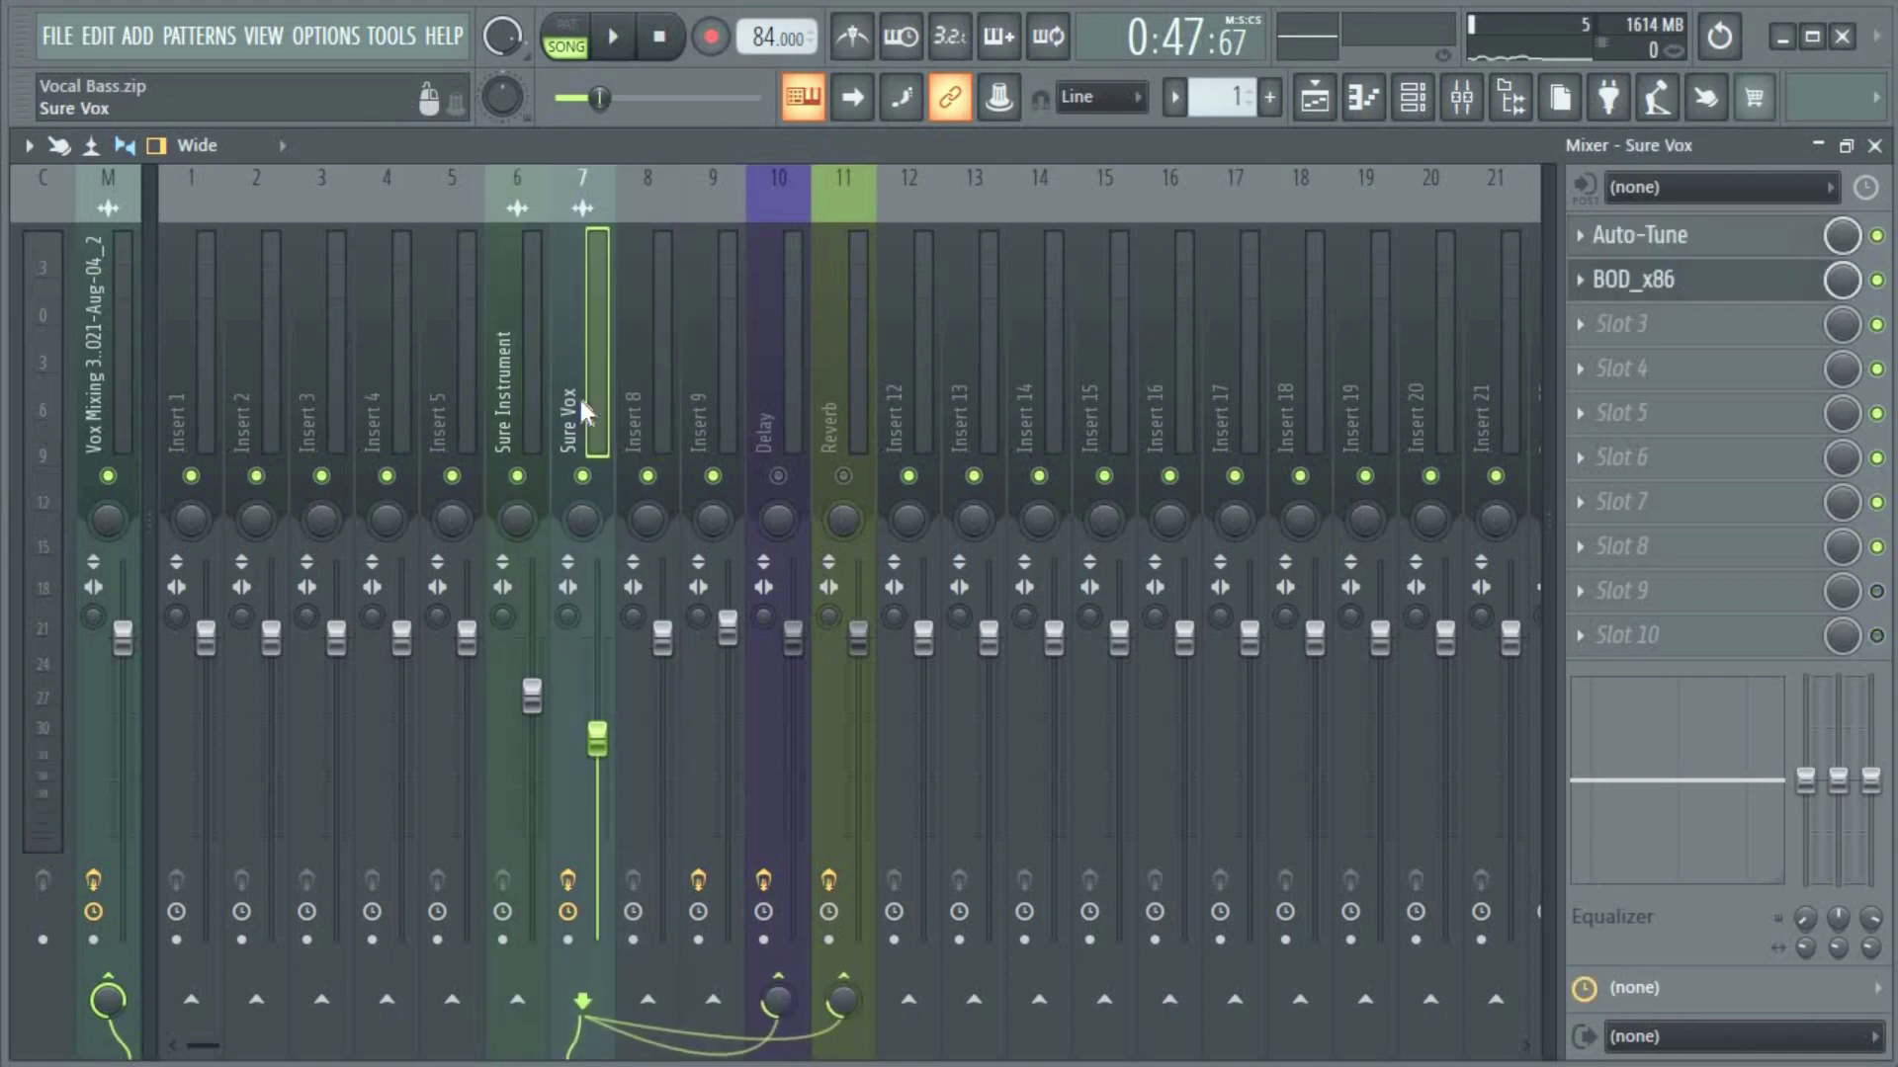
pyautogui.click(1577, 283)
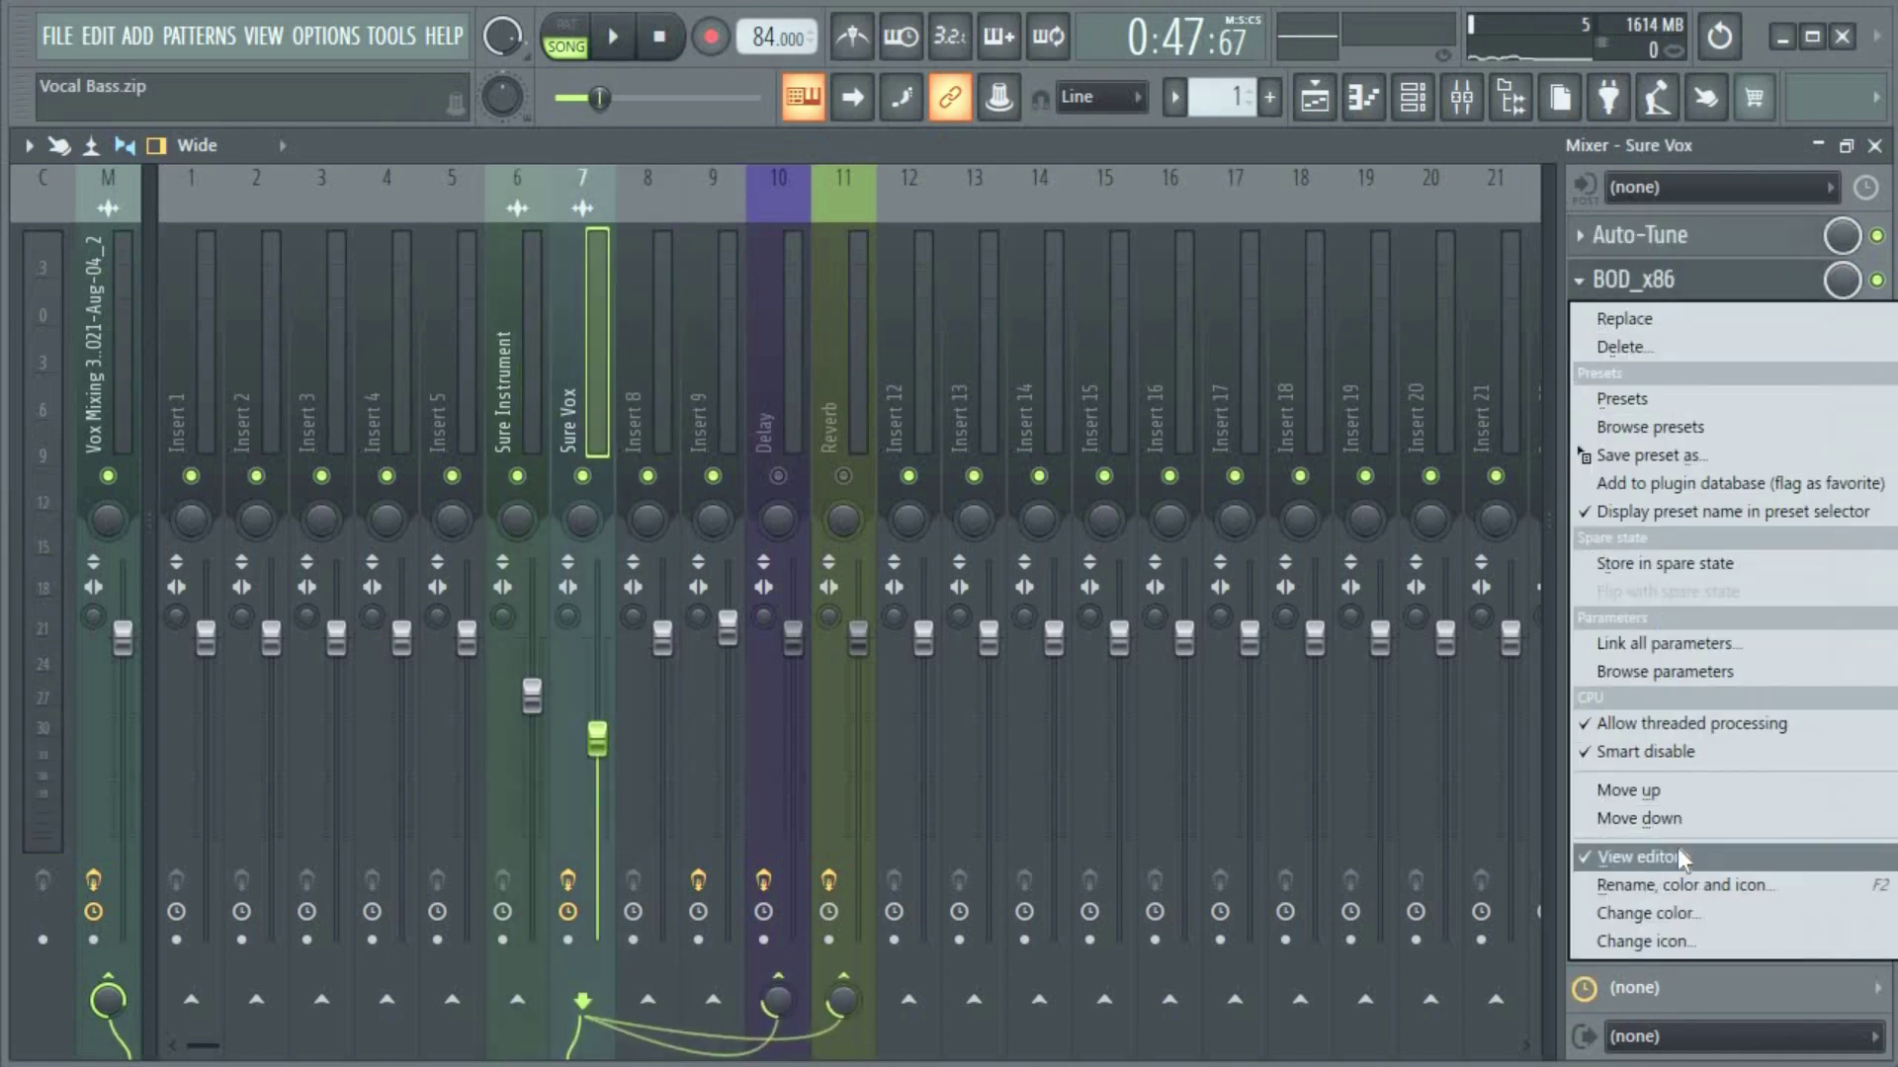
pyautogui.click(1675, 820)
pyautogui.click(1580, 328)
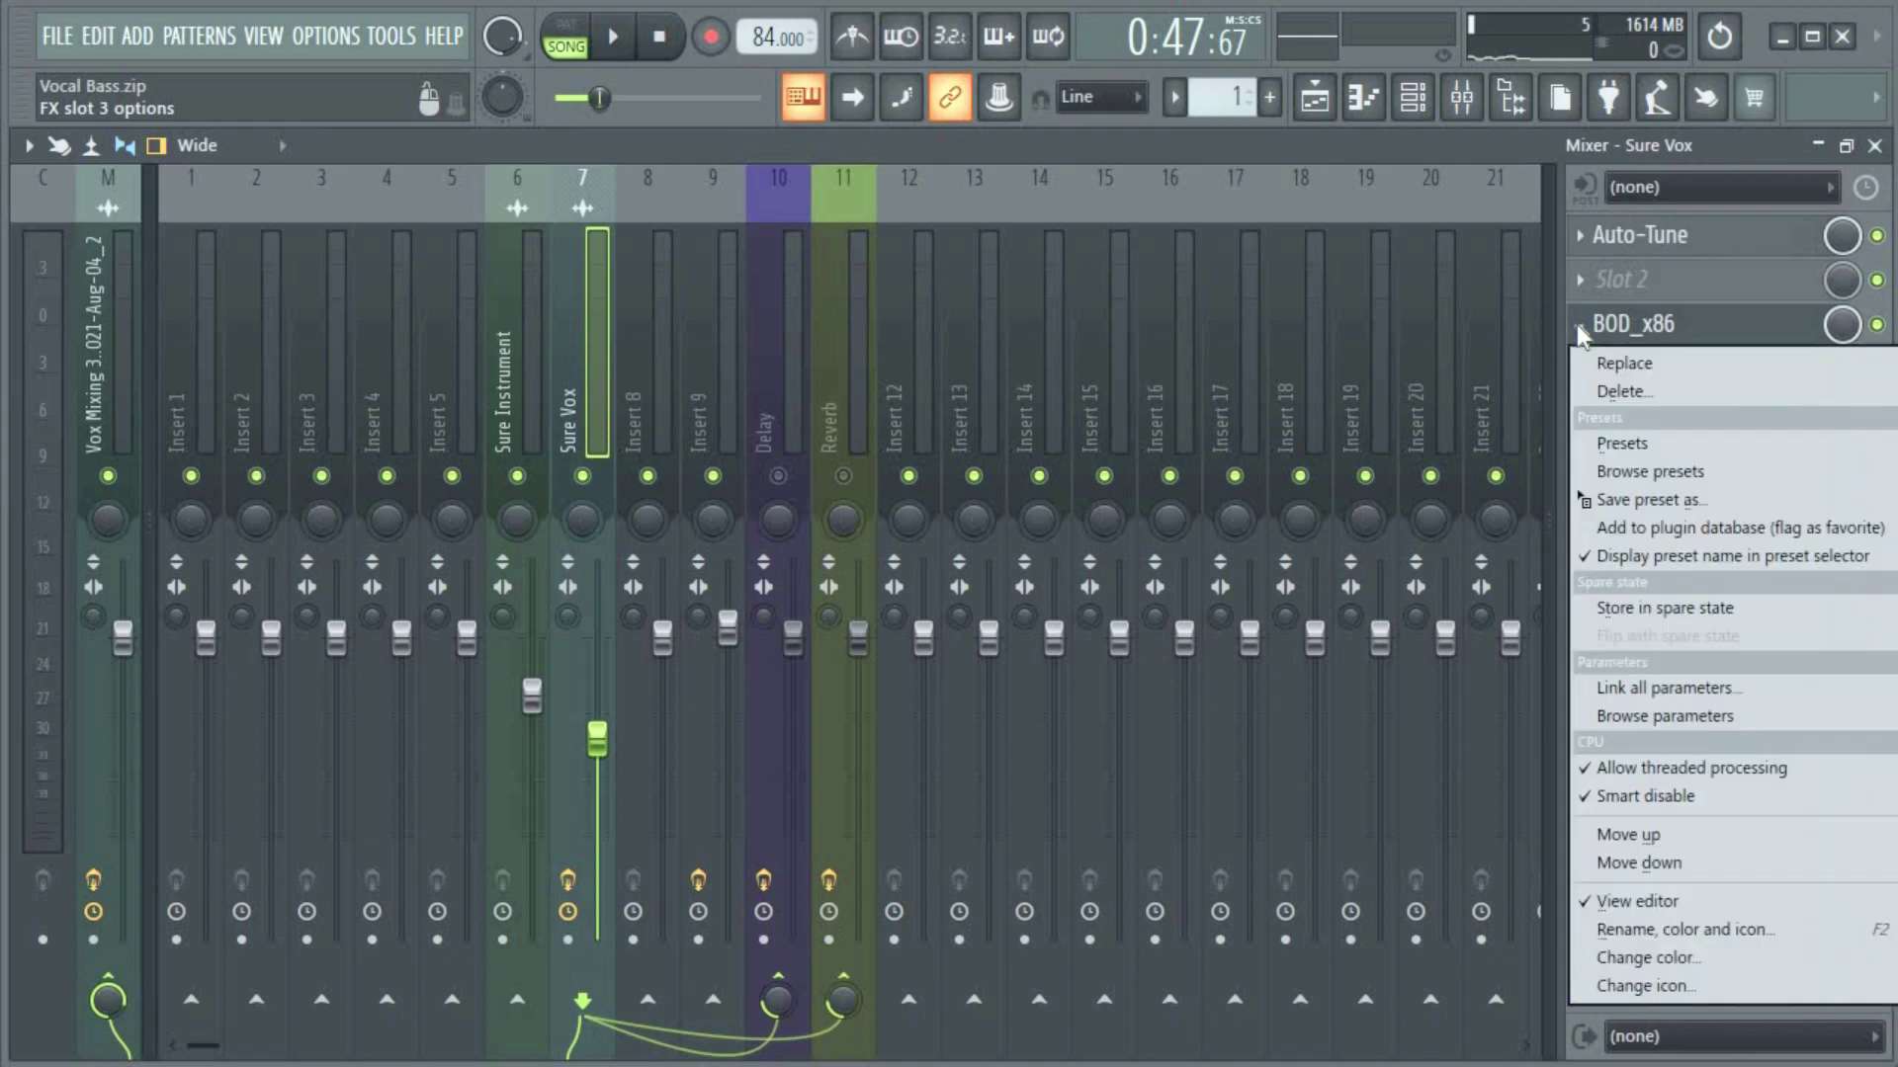
pyautogui.click(1684, 863)
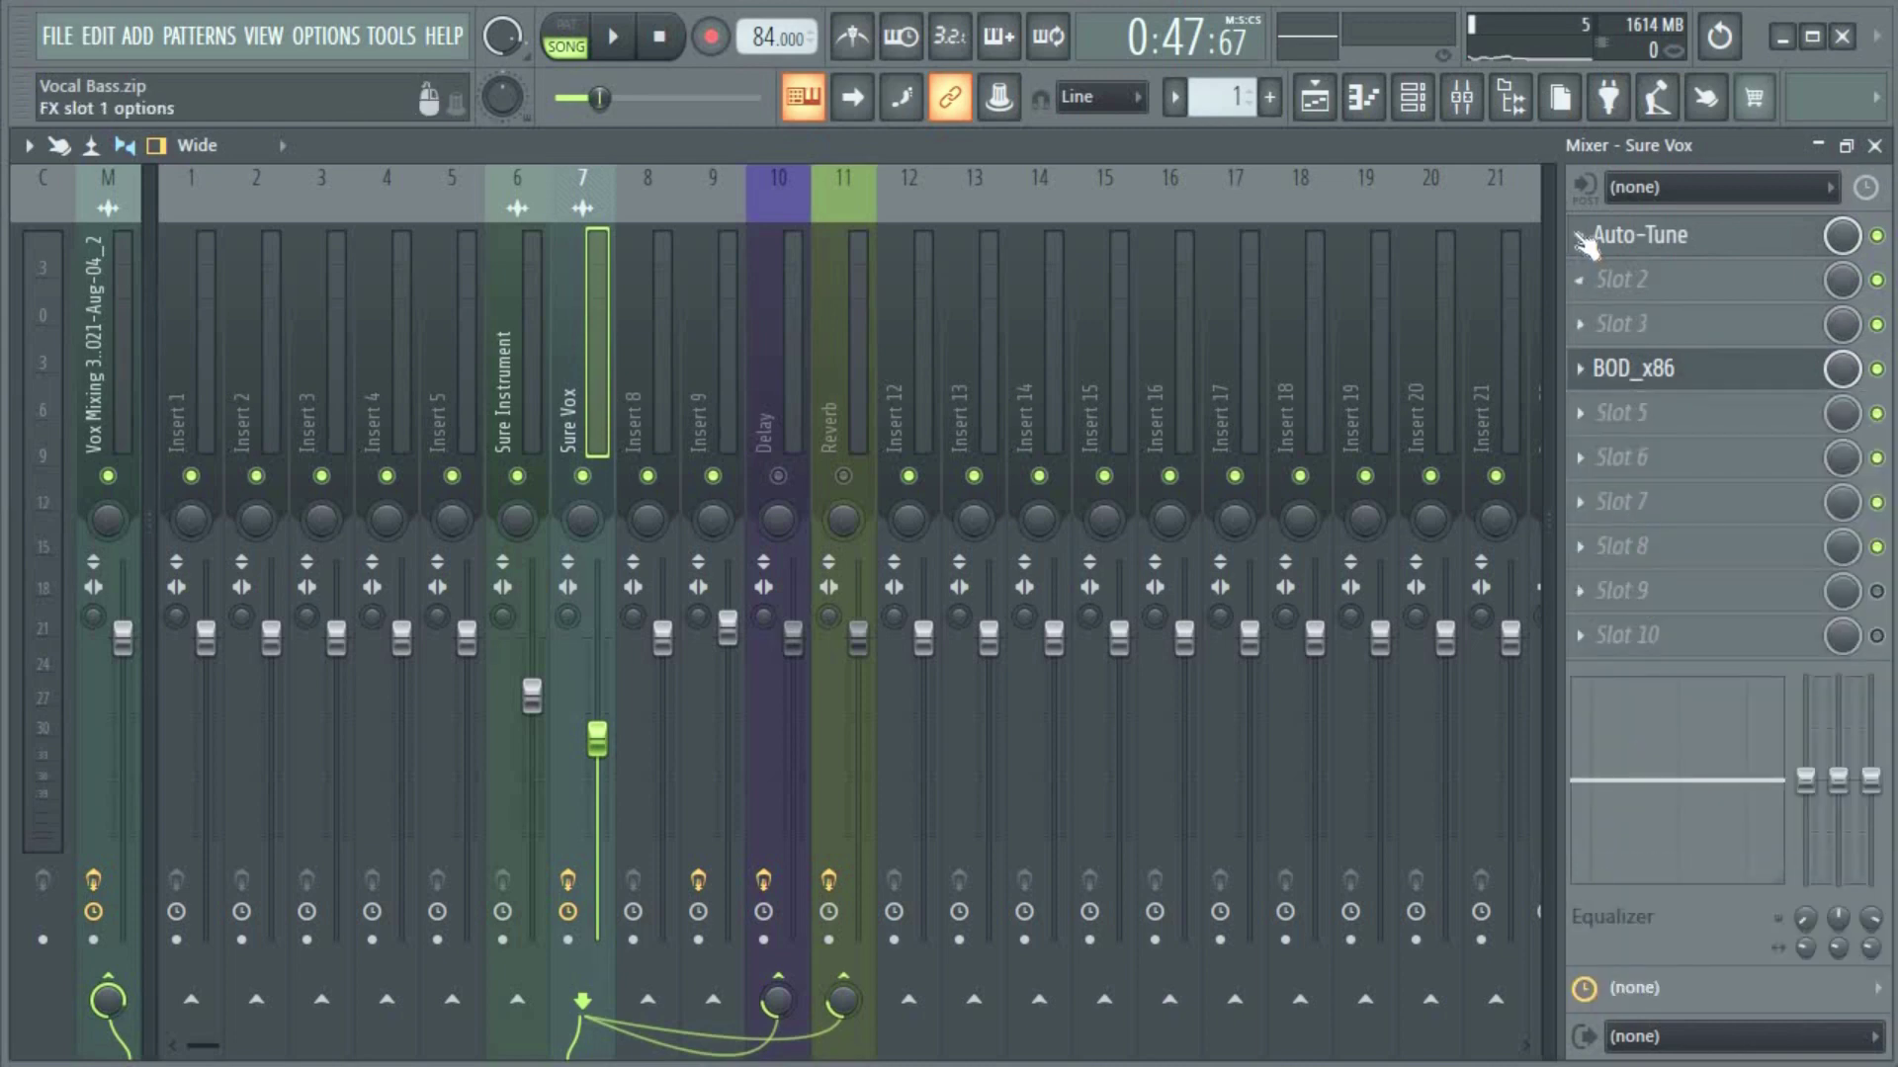
# - Move Auto-Tune down to slot 3 on Sure Vox, directly above BOD_x86
pyautogui.click(1579, 235)
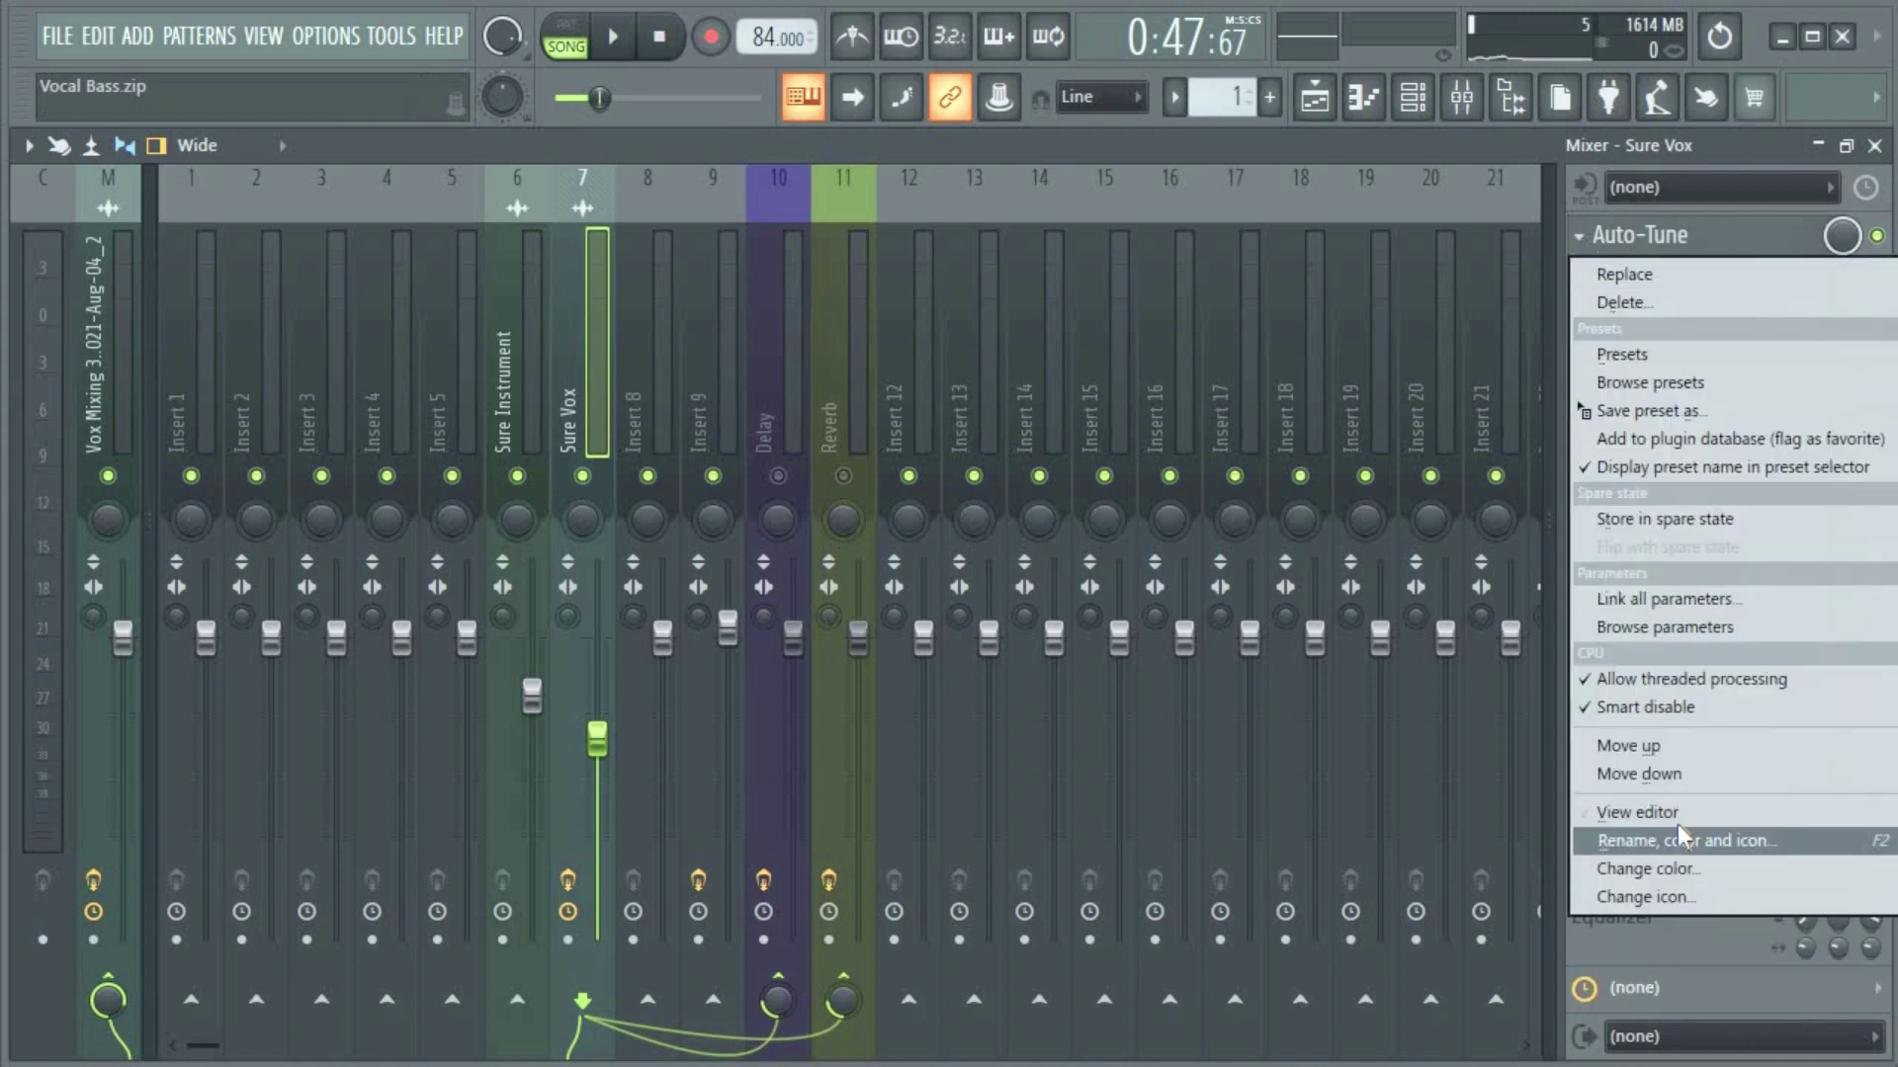
pyautogui.click(1670, 775)
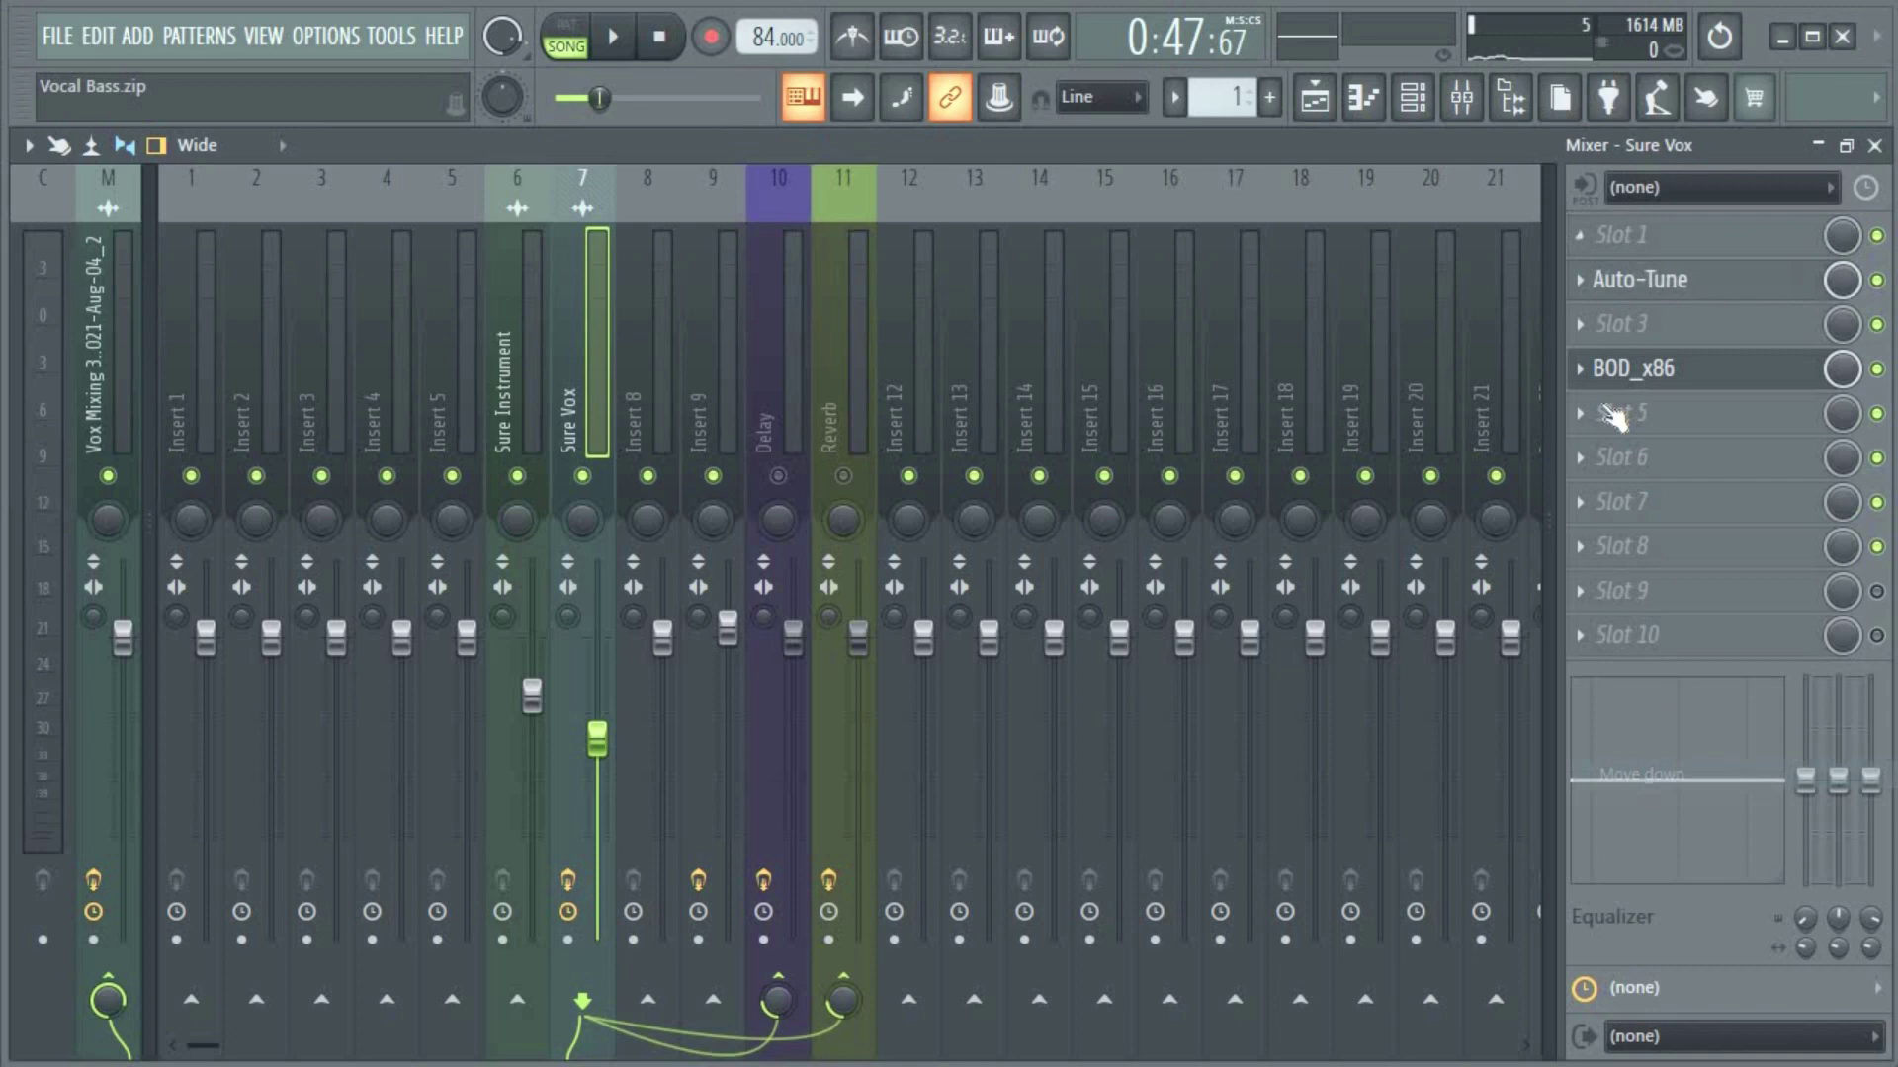
pyautogui.click(1579, 281)
pyautogui.click(1724, 828)
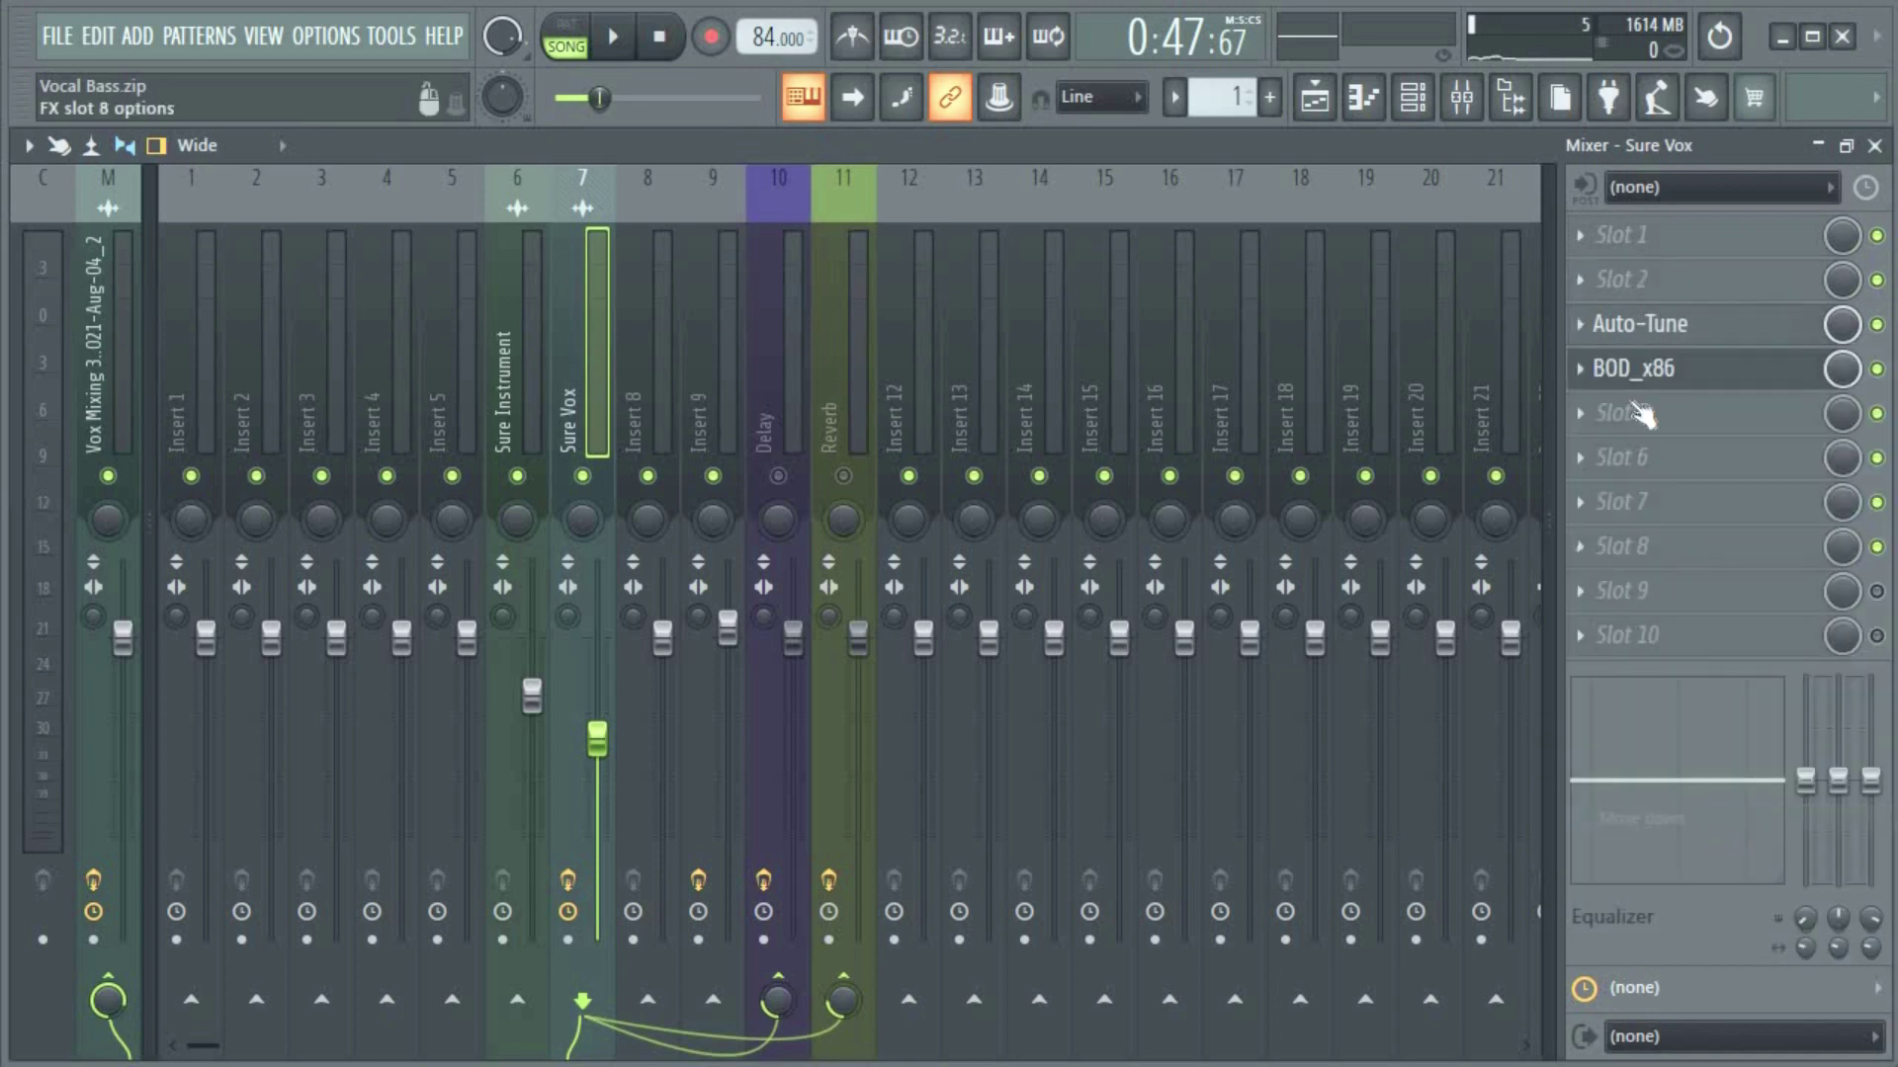
pyautogui.click(1633, 235)
pyautogui.press('Escape')
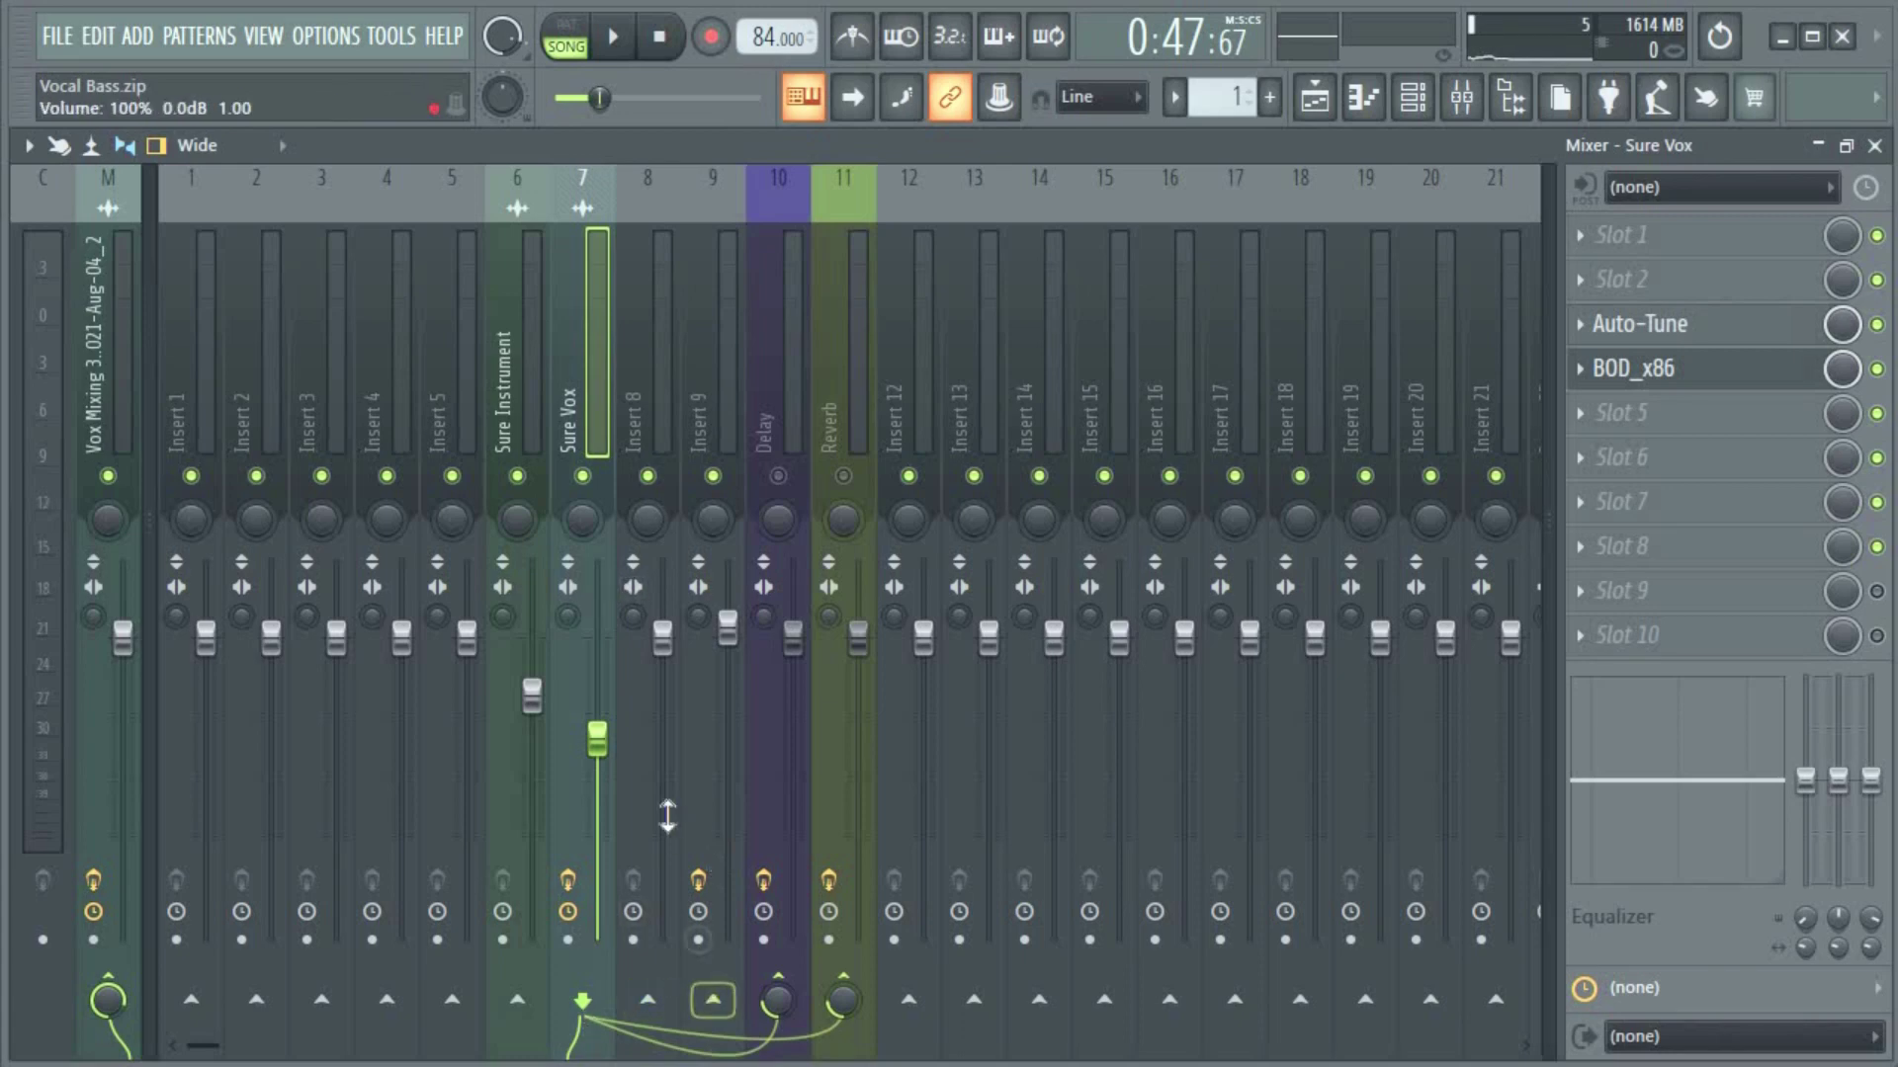
# - Load the Default mixer track state on Insert 9 and color the track red
pyautogui.click(693, 439)
pyautogui.rightClick(716, 406)
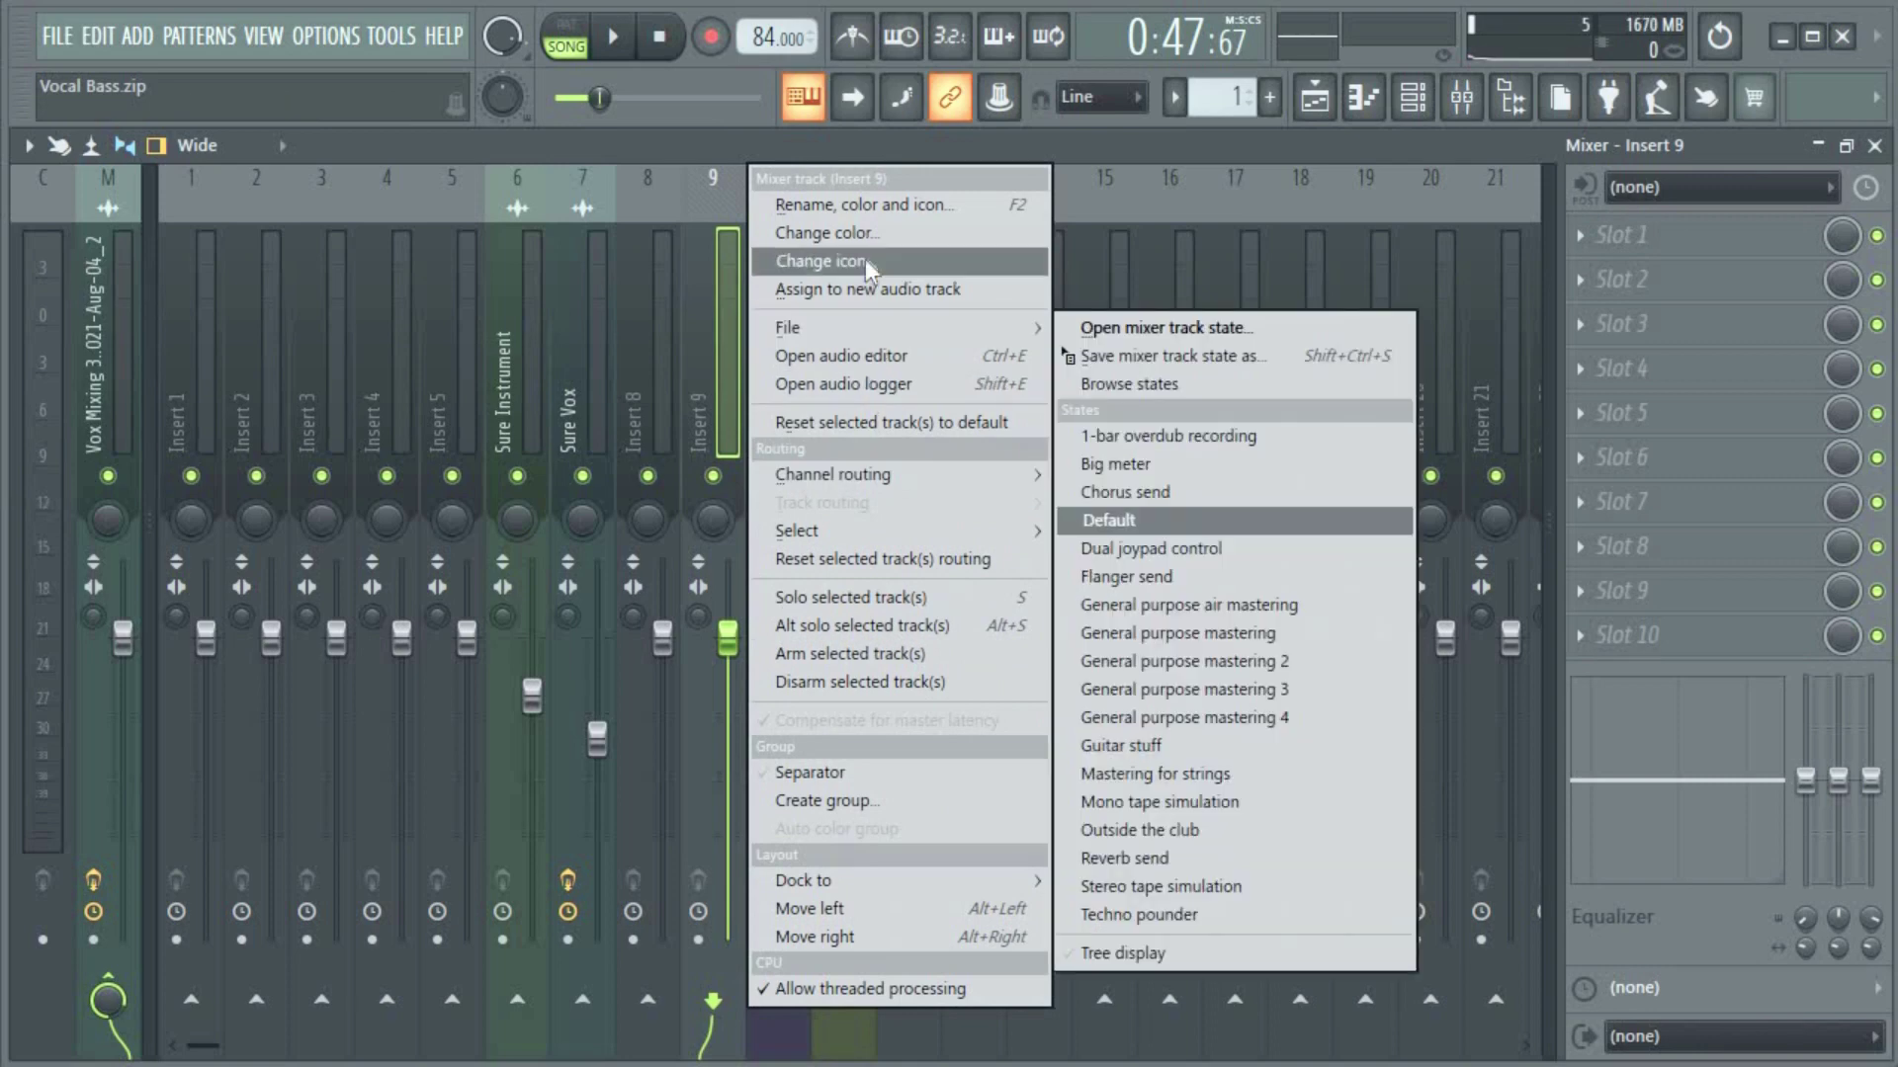
pyautogui.click(871, 205)
pyautogui.click(876, 187)
pyautogui.doubleClick(1124, 321)
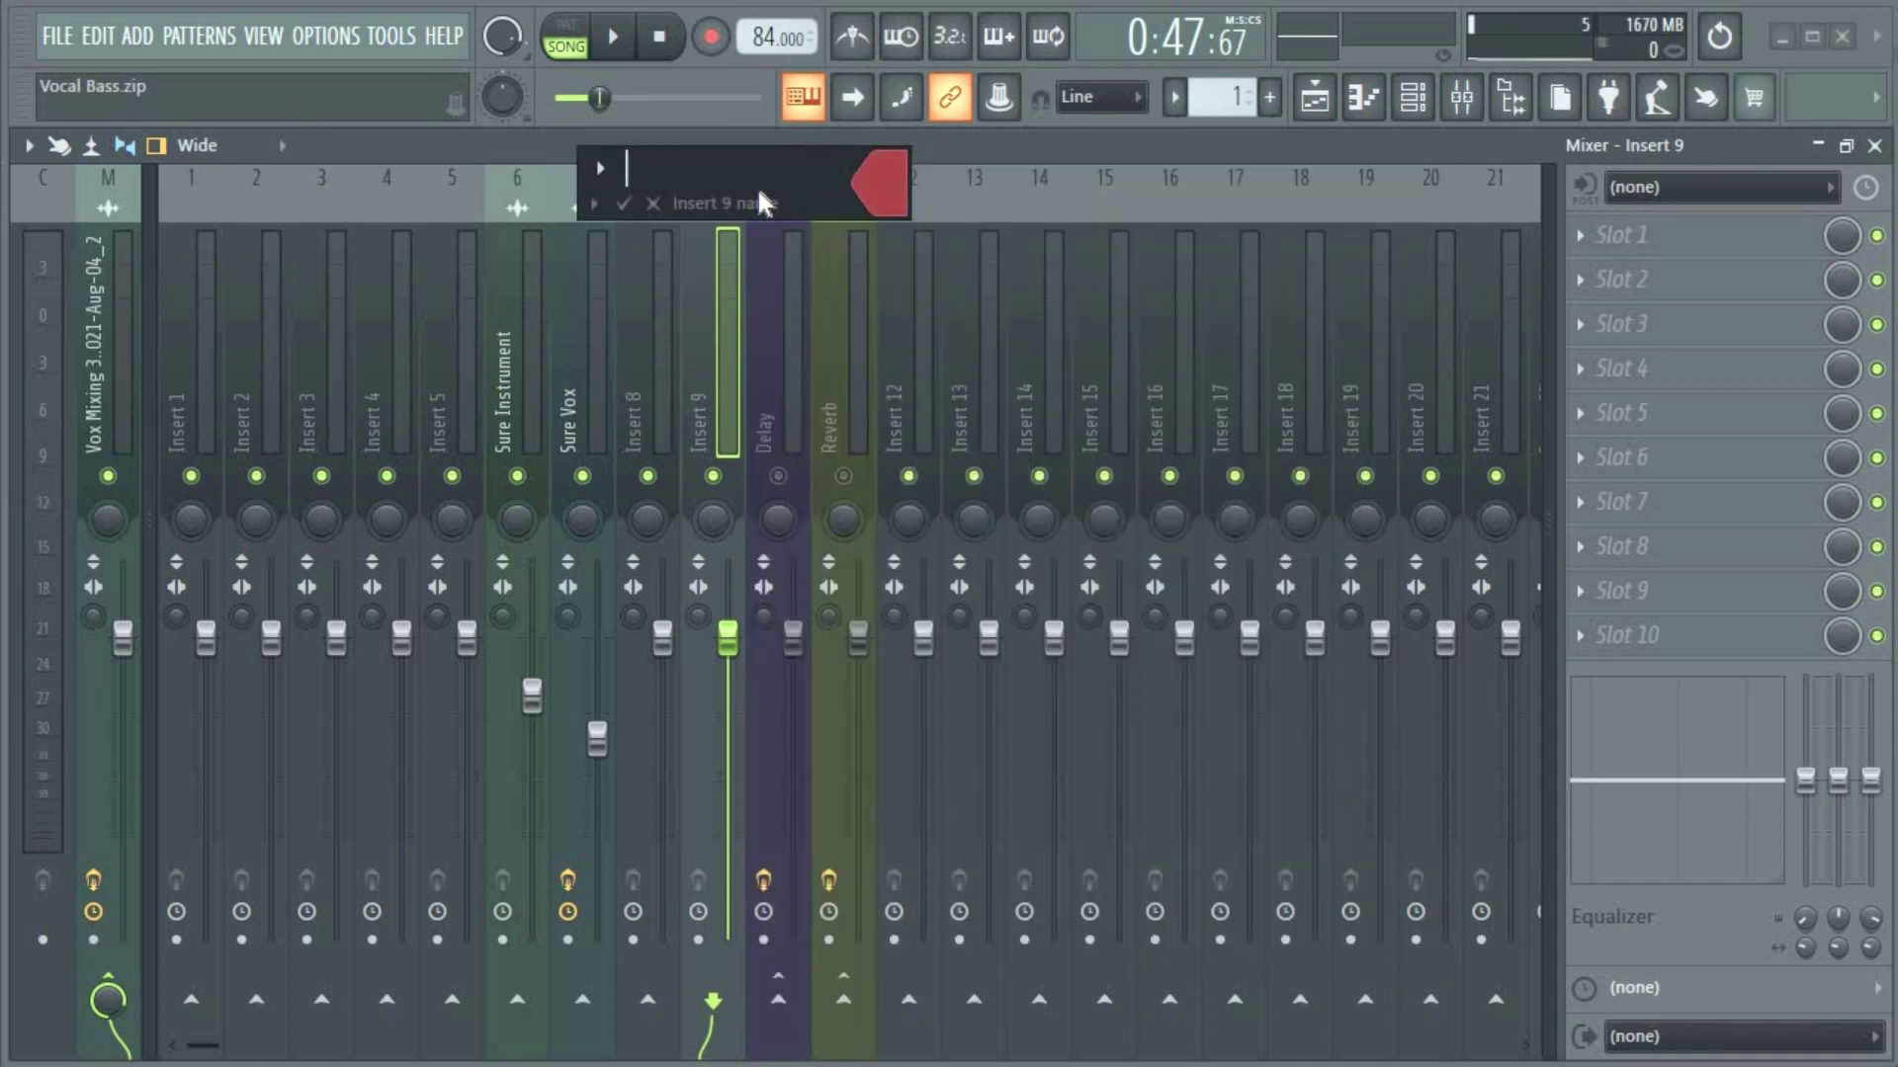
# - Sidechain the Sure Vox track to Insert 9
pyautogui.click(569, 415)
pyautogui.rightClick(712, 1000)
pyautogui.click(792, 994)
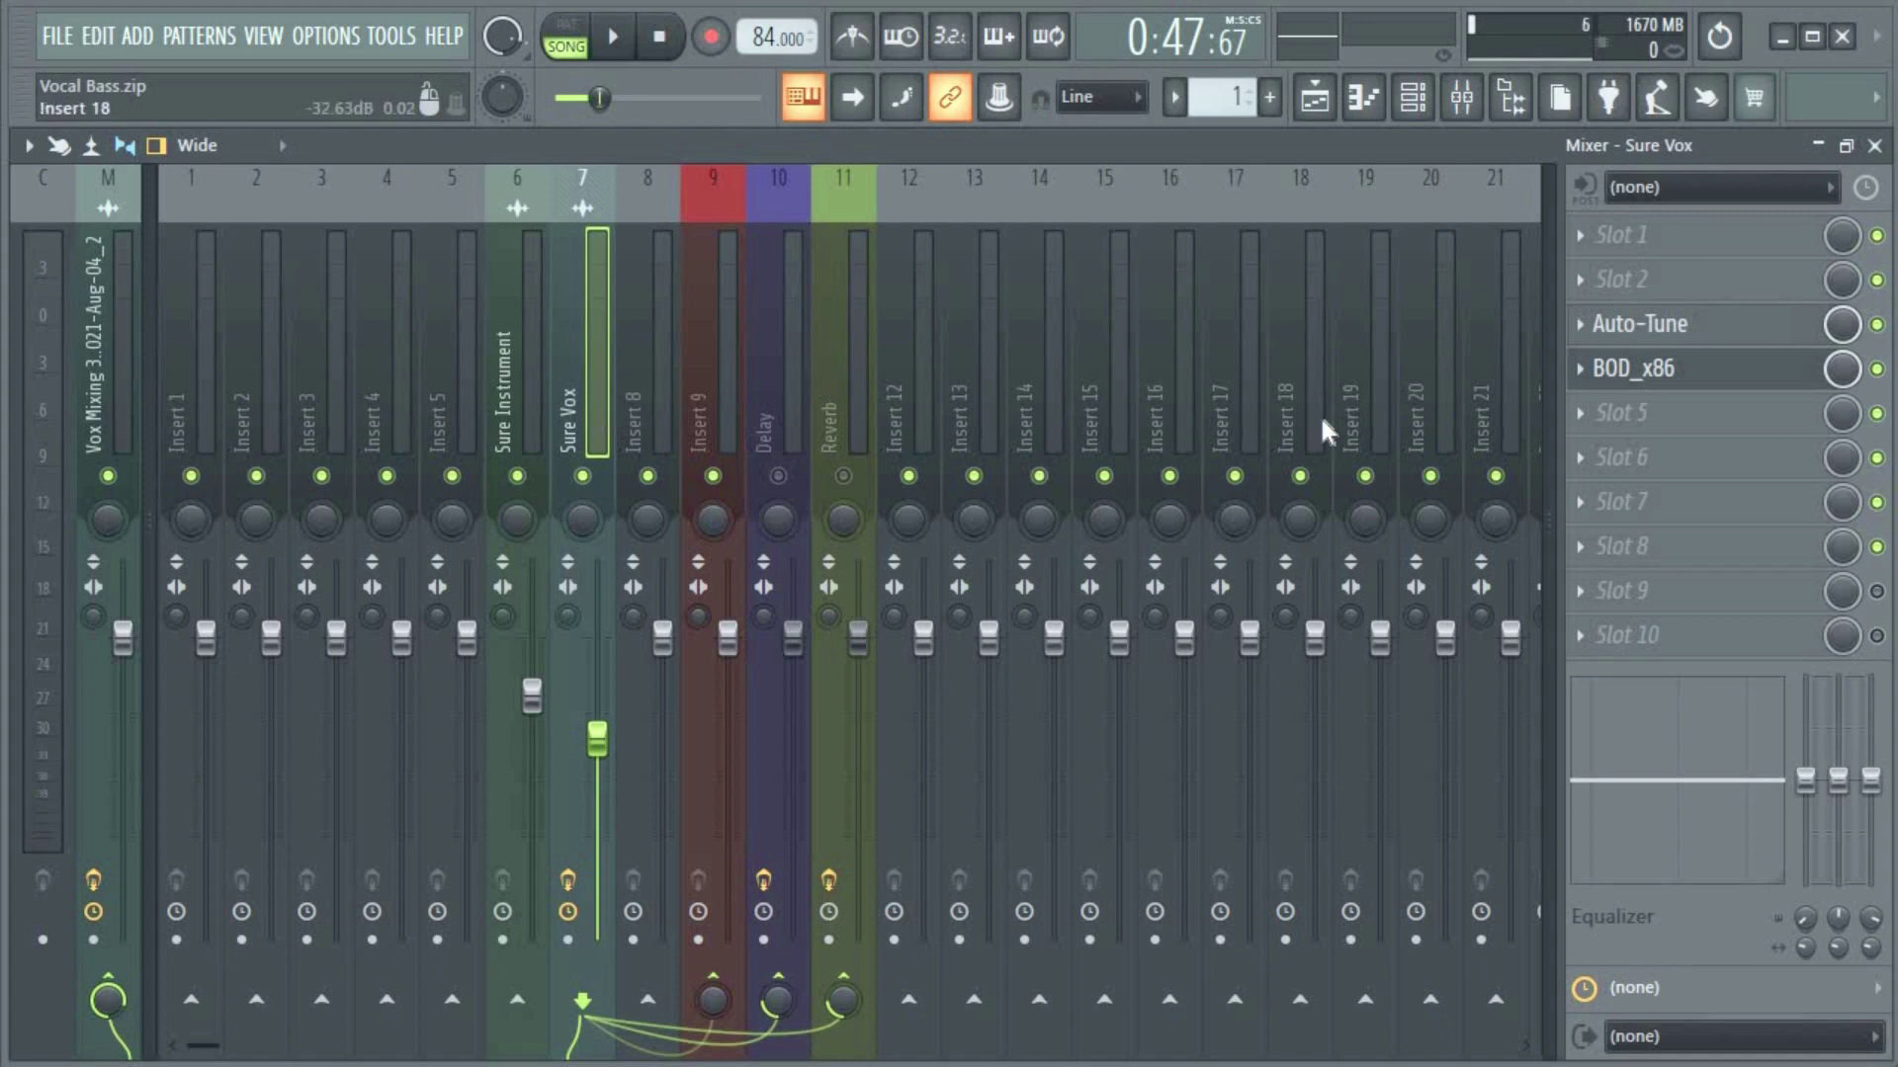
# - Load Fruity Send in slot 2 of Sure Vox and set its send target to Insert 9
pyautogui.click(1640, 277)
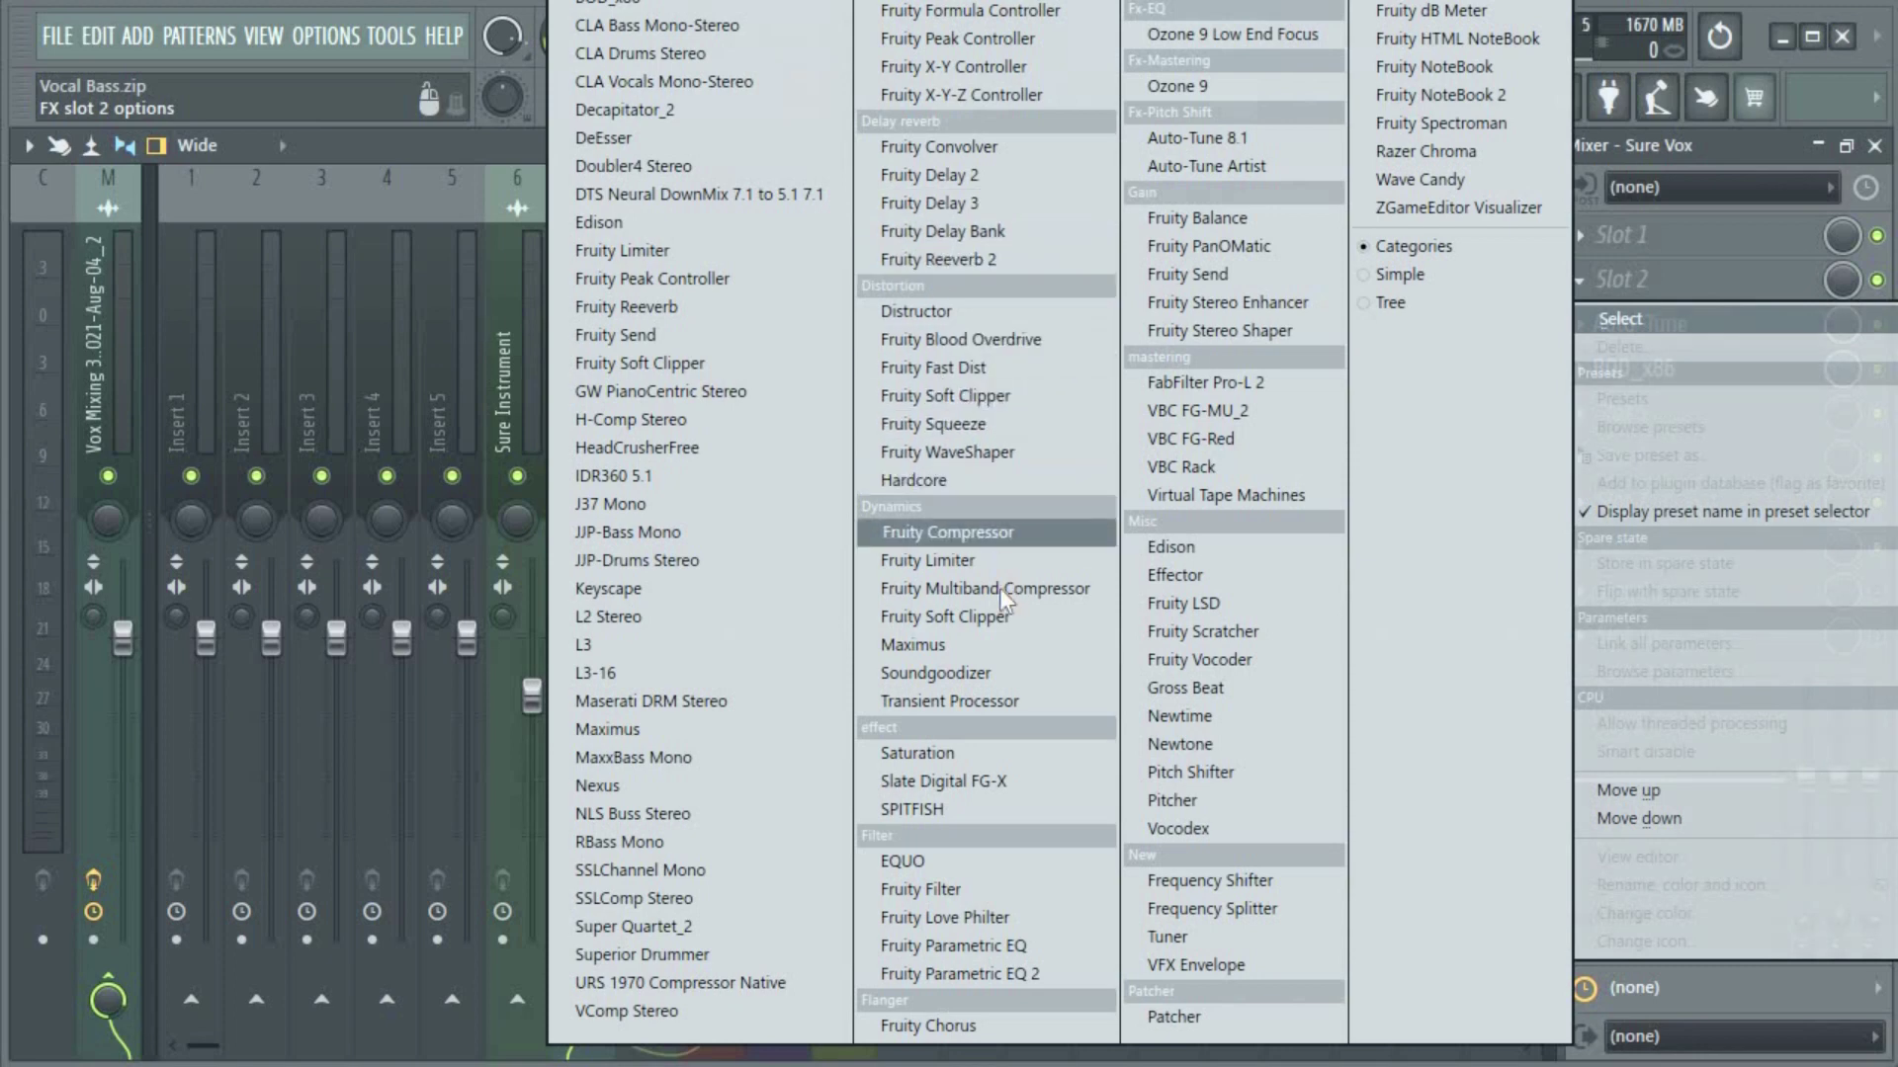
pyautogui.click(1223, 283)
pyautogui.click(1645, 279)
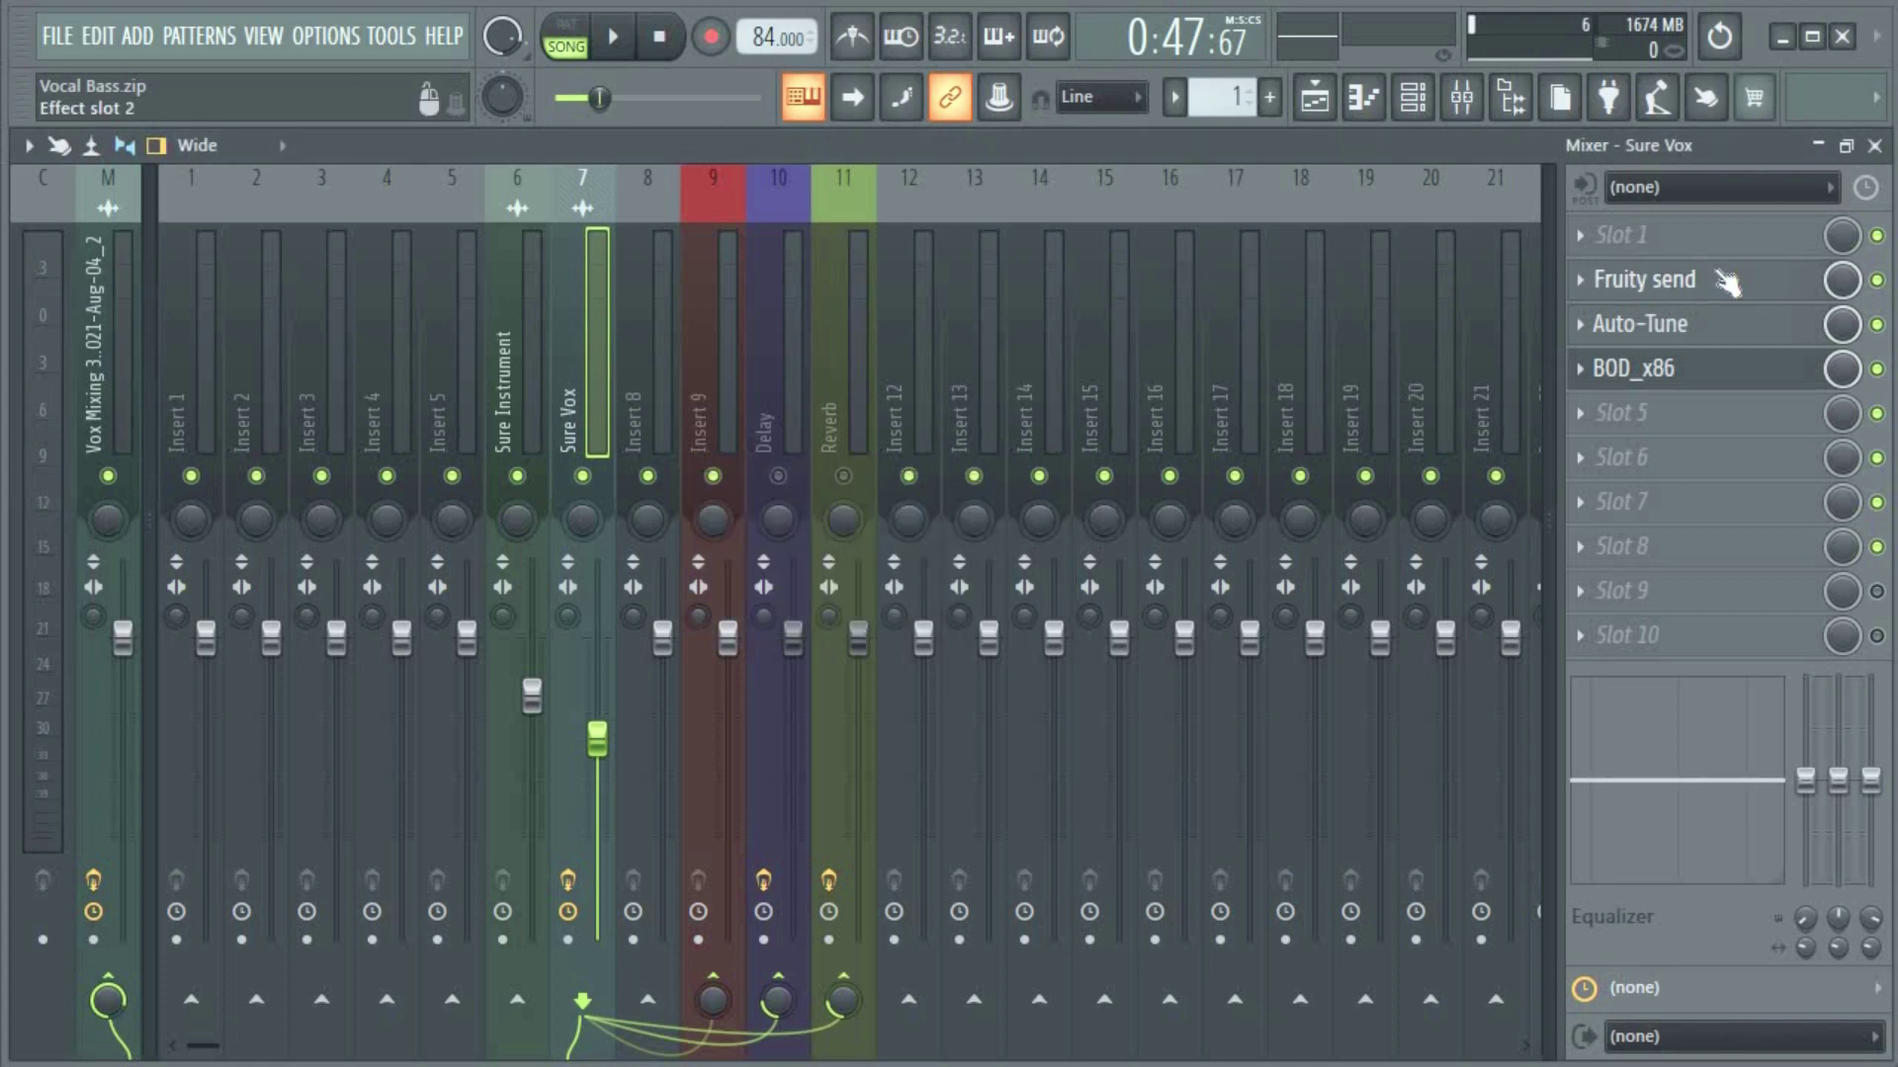
pyautogui.click(1675, 287)
pyautogui.click(907, 541)
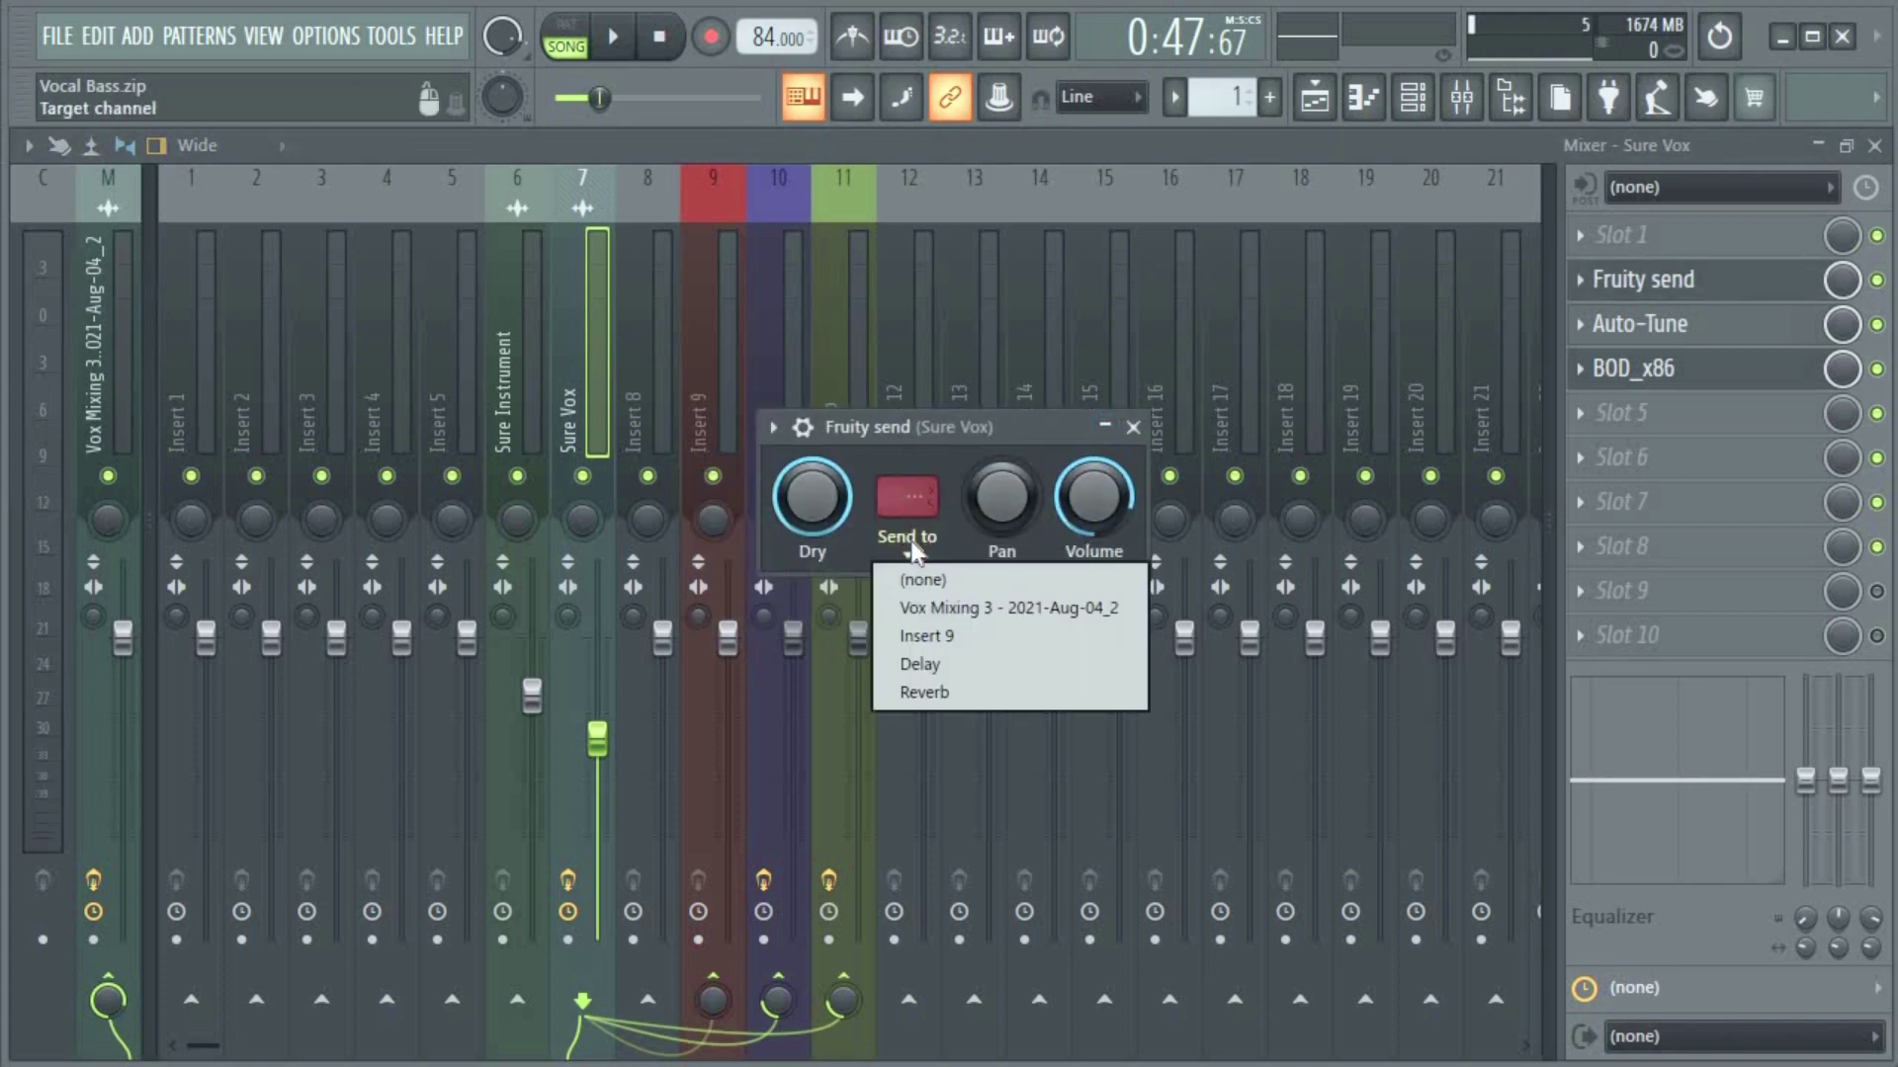
pyautogui.click(941, 646)
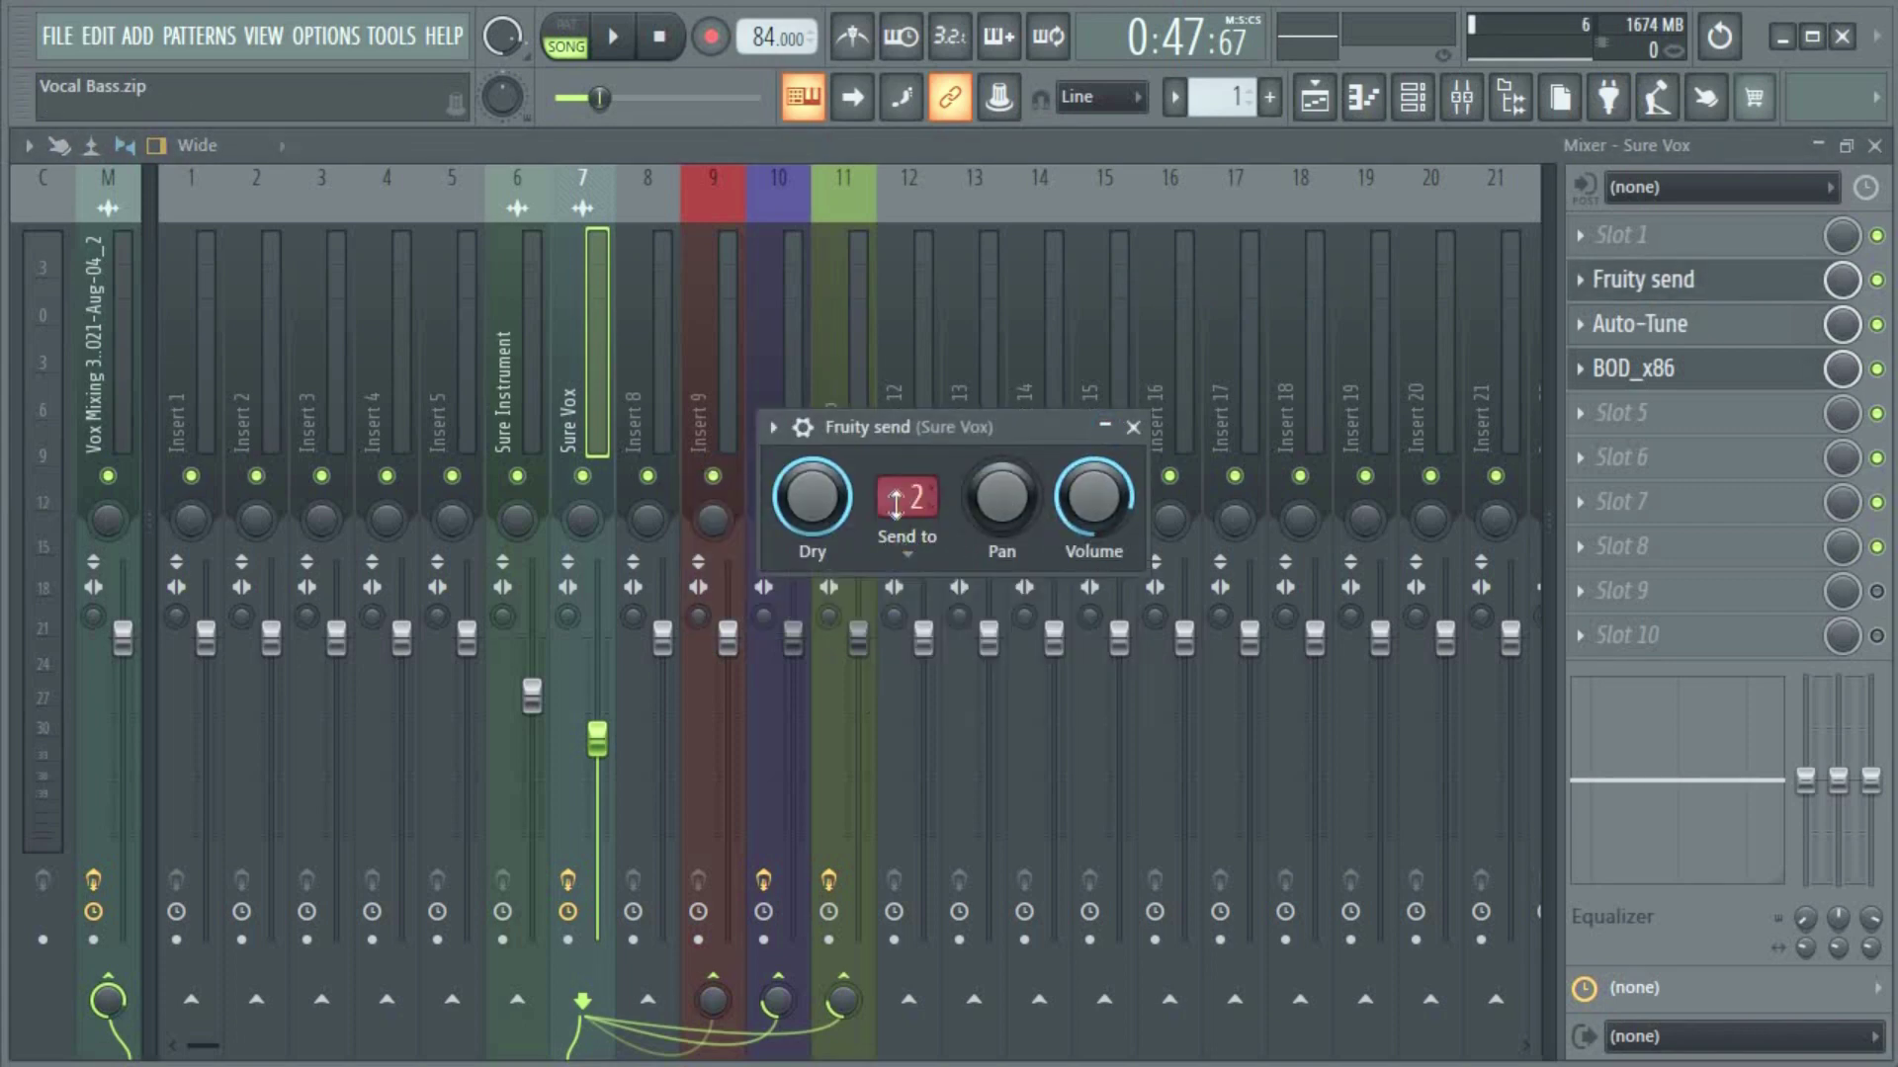
# - Try Delay and Reverb as the Fruity Send target and return it to Insert 9
pyautogui.click(920, 555)
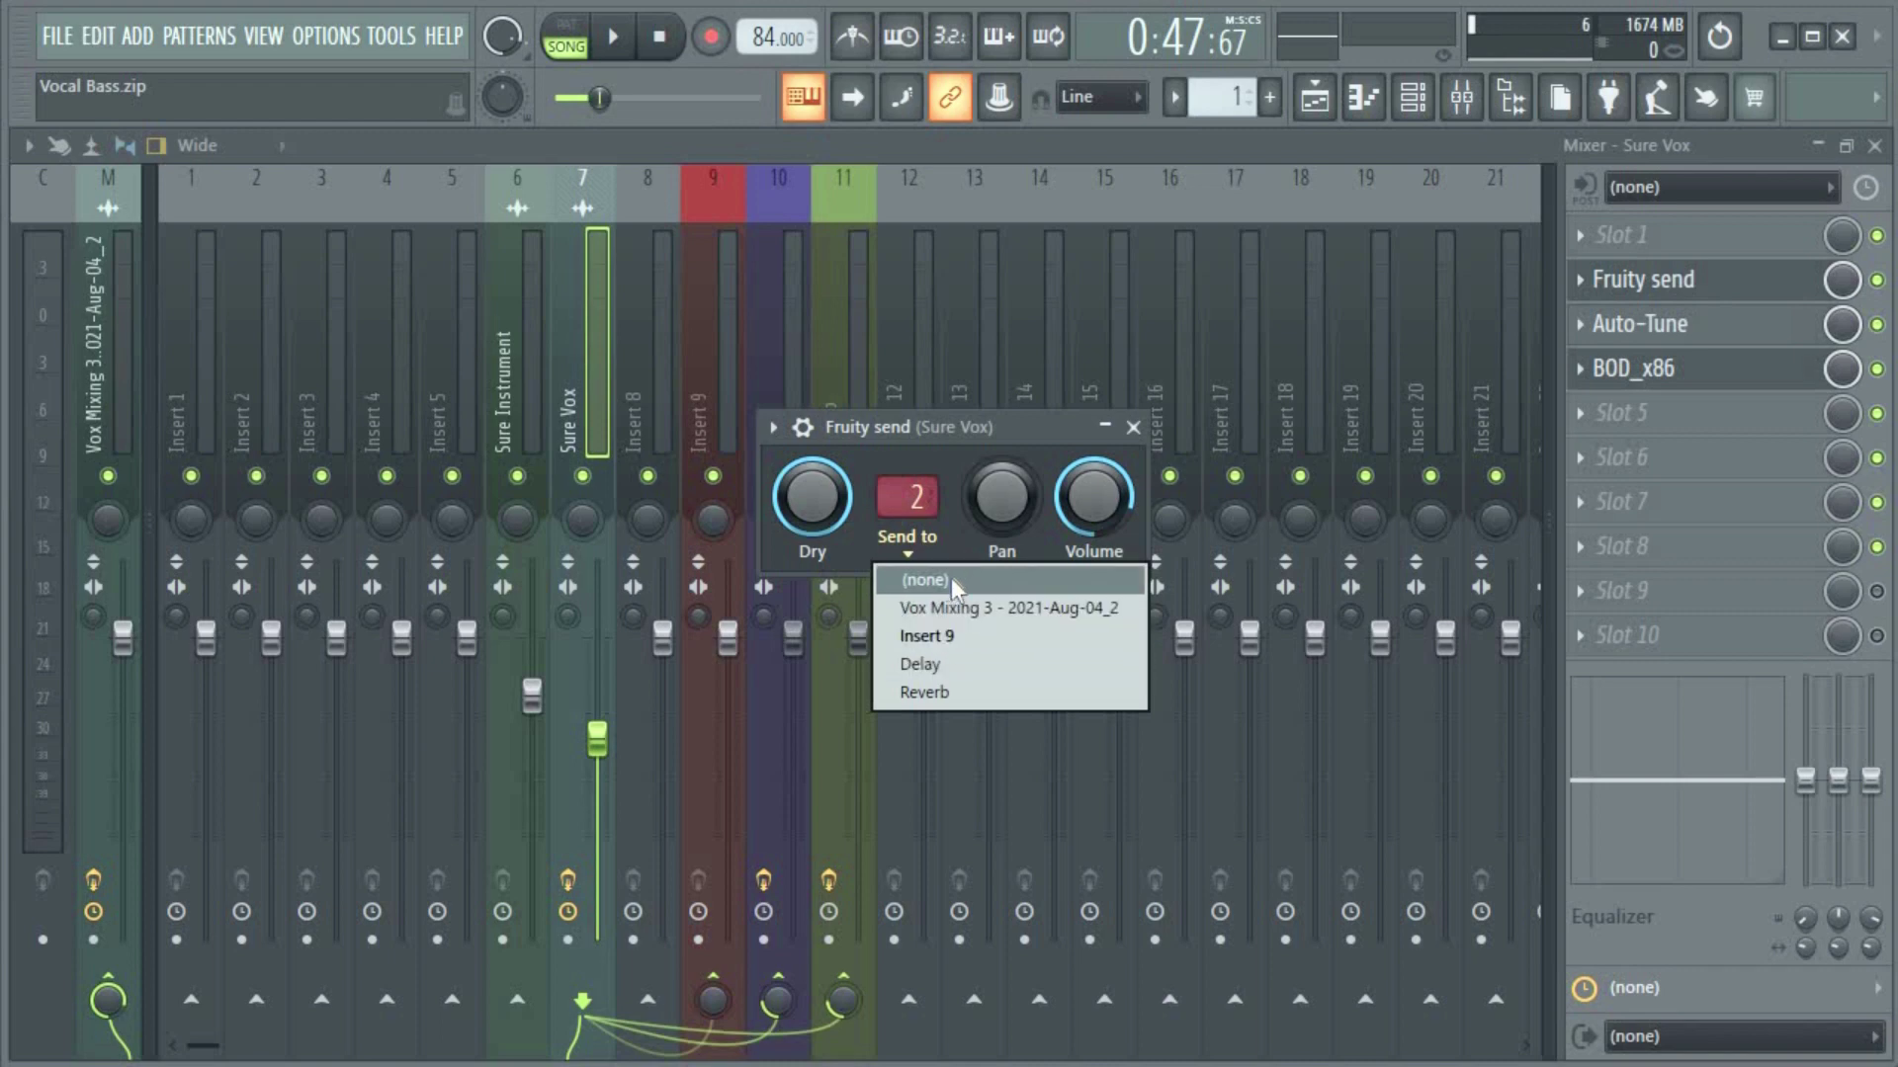
pyautogui.click(939, 666)
pyautogui.click(886, 494)
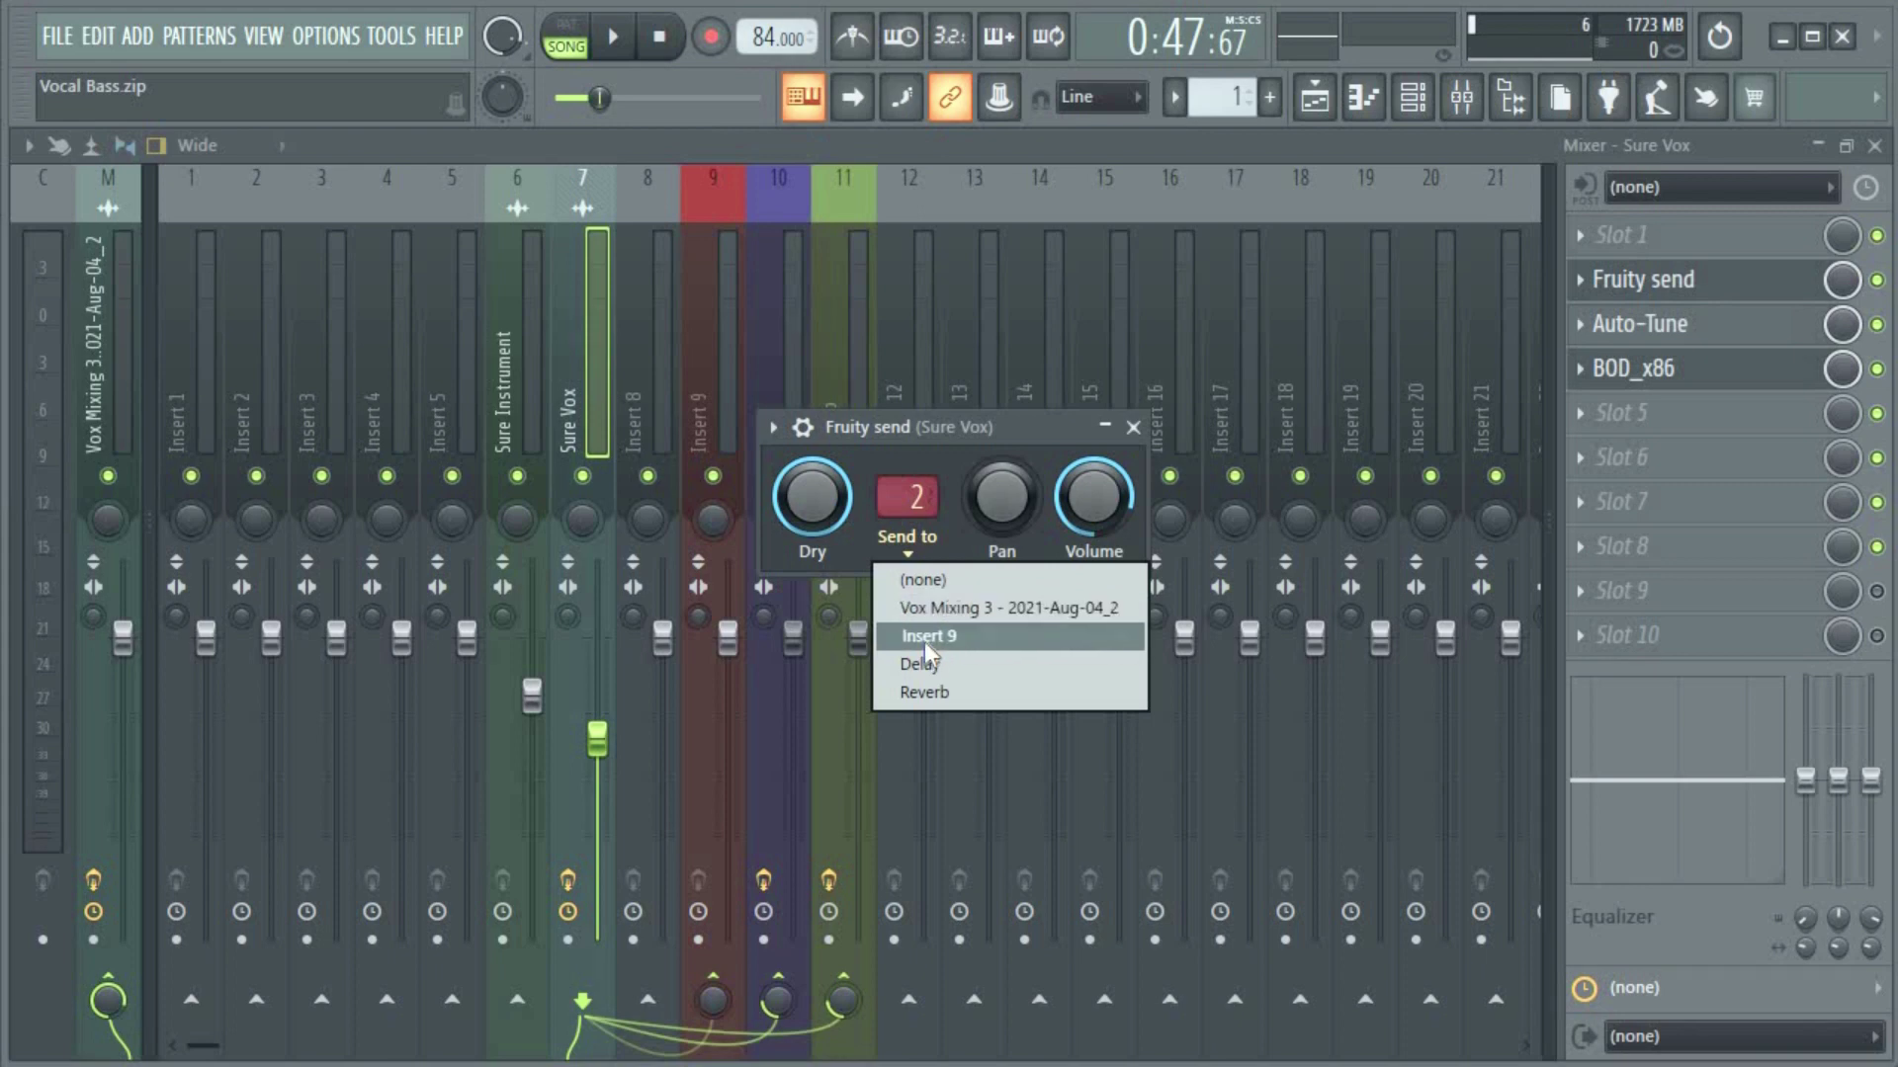
pyautogui.click(929, 694)
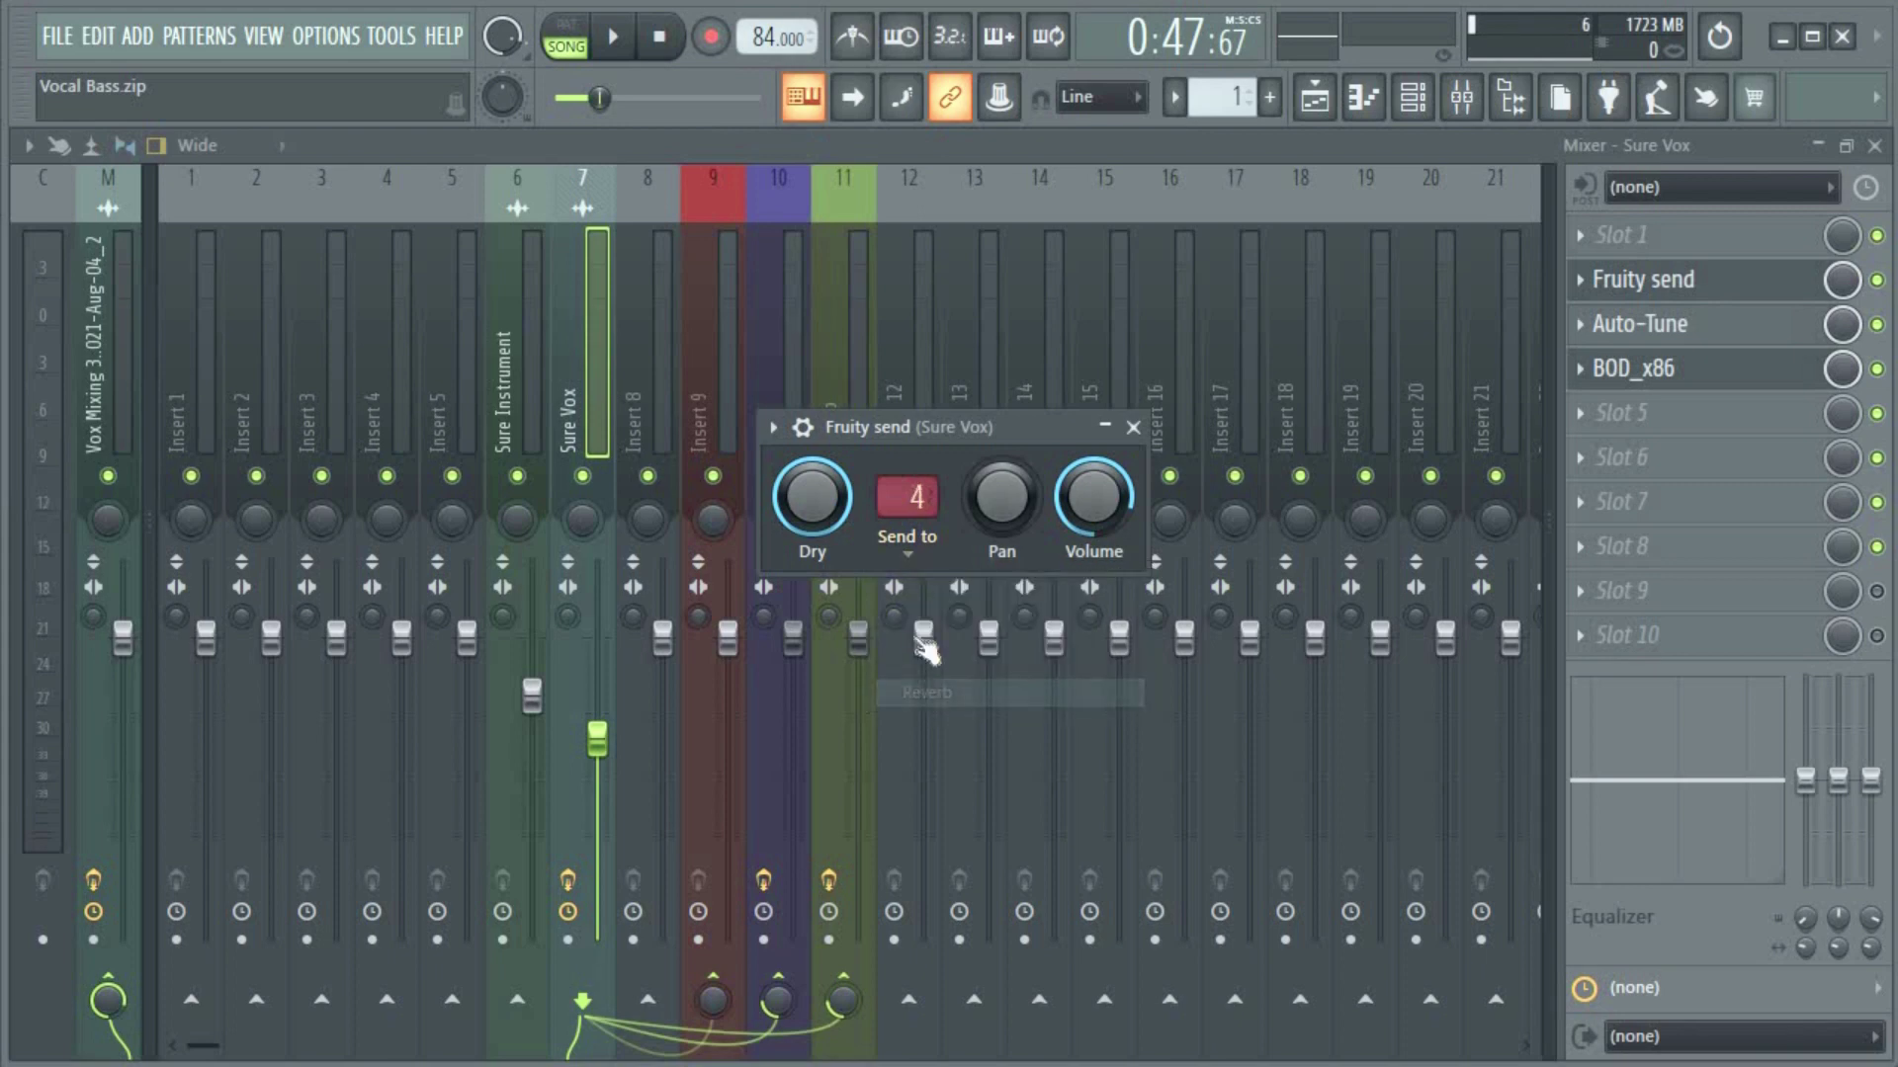
pyautogui.click(916, 546)
pyautogui.click(915, 641)
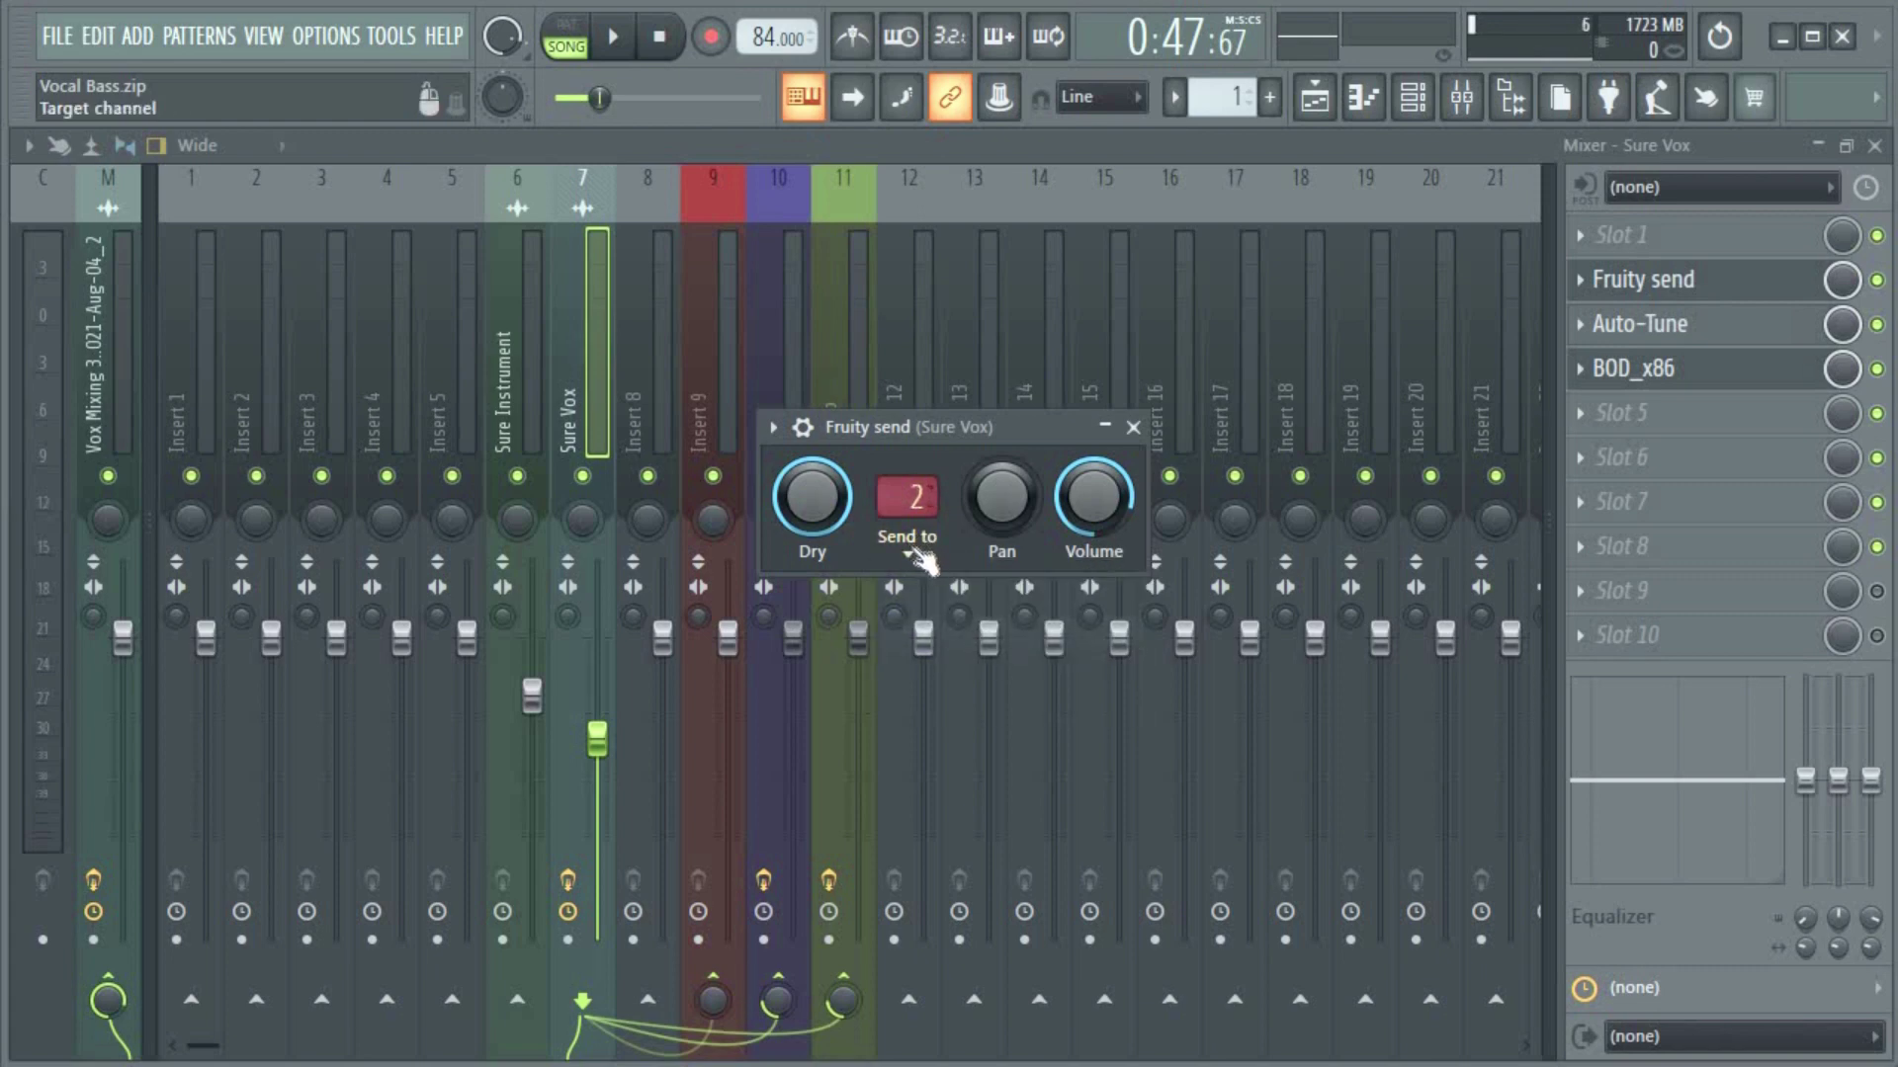
# - Close the Fruity Send editor and play the song briefly to check the signal reaching Insert 9
pyautogui.press('Escape')
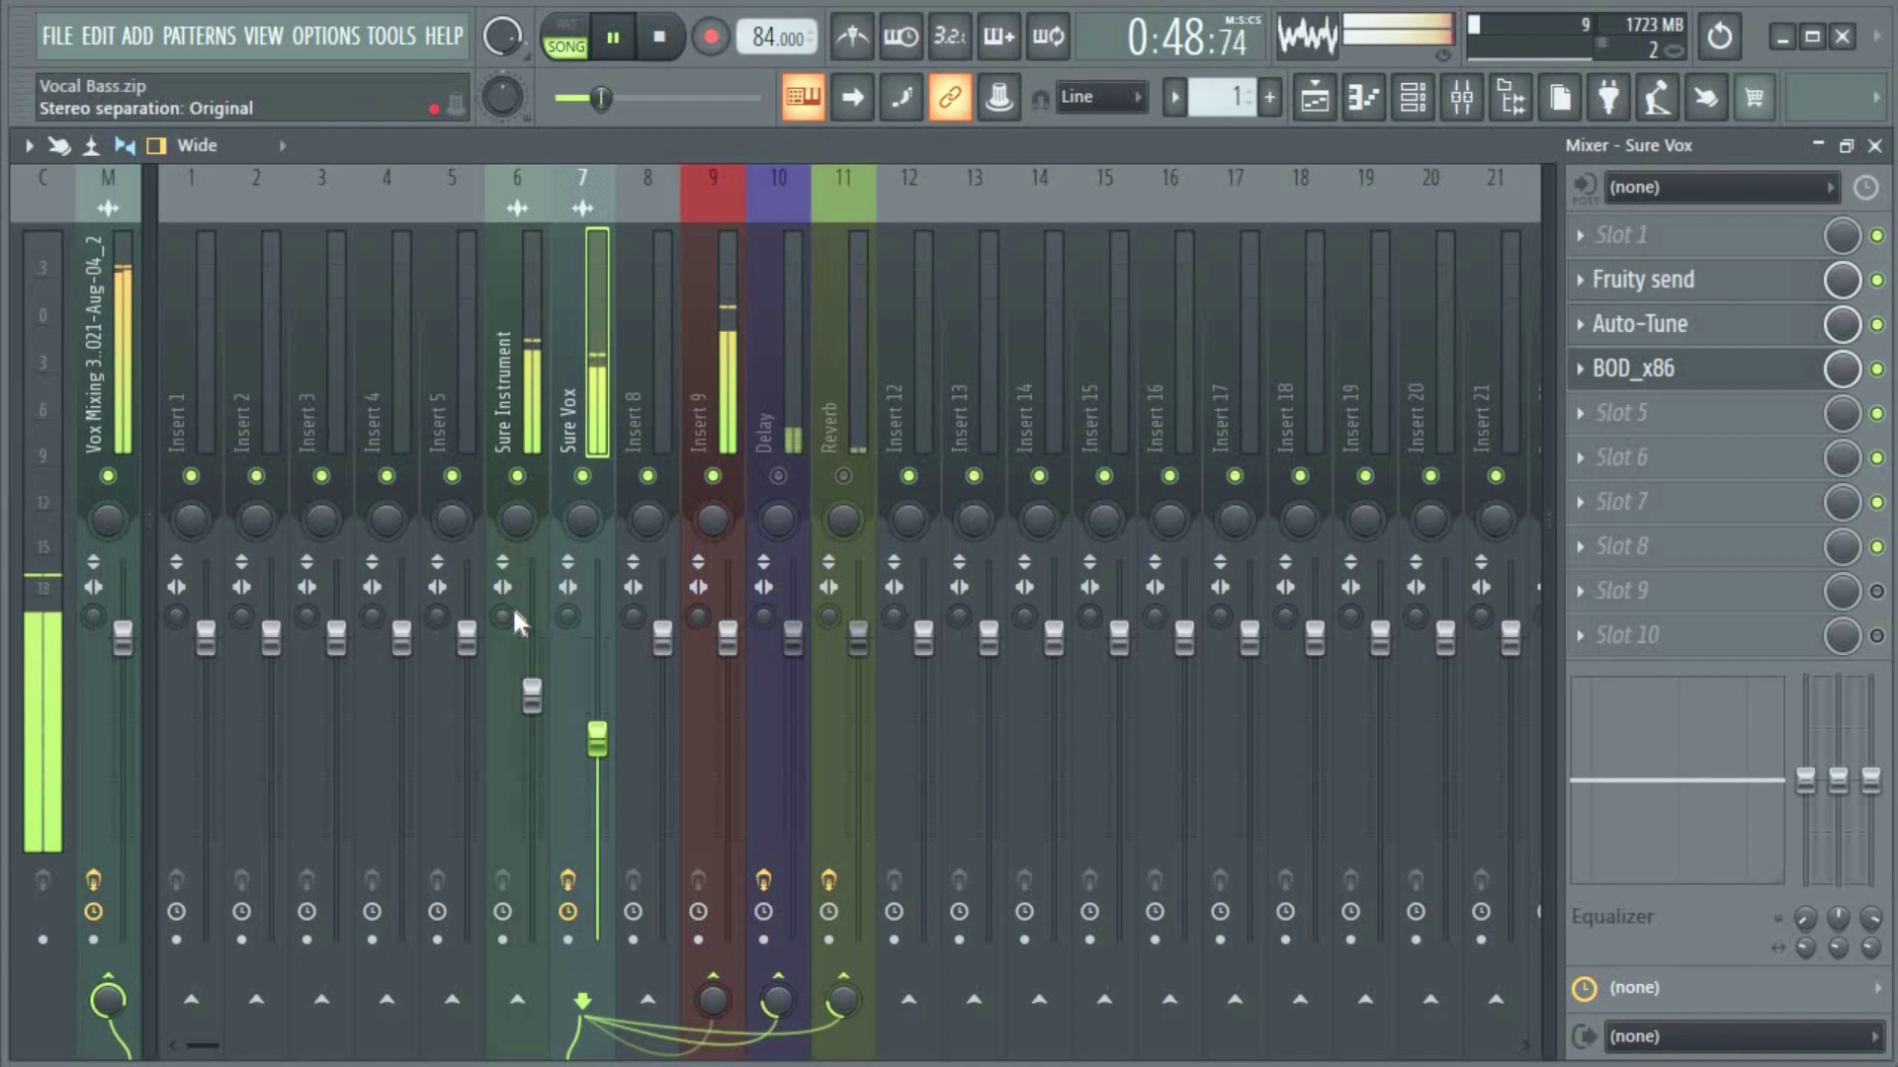
pyautogui.press('space')
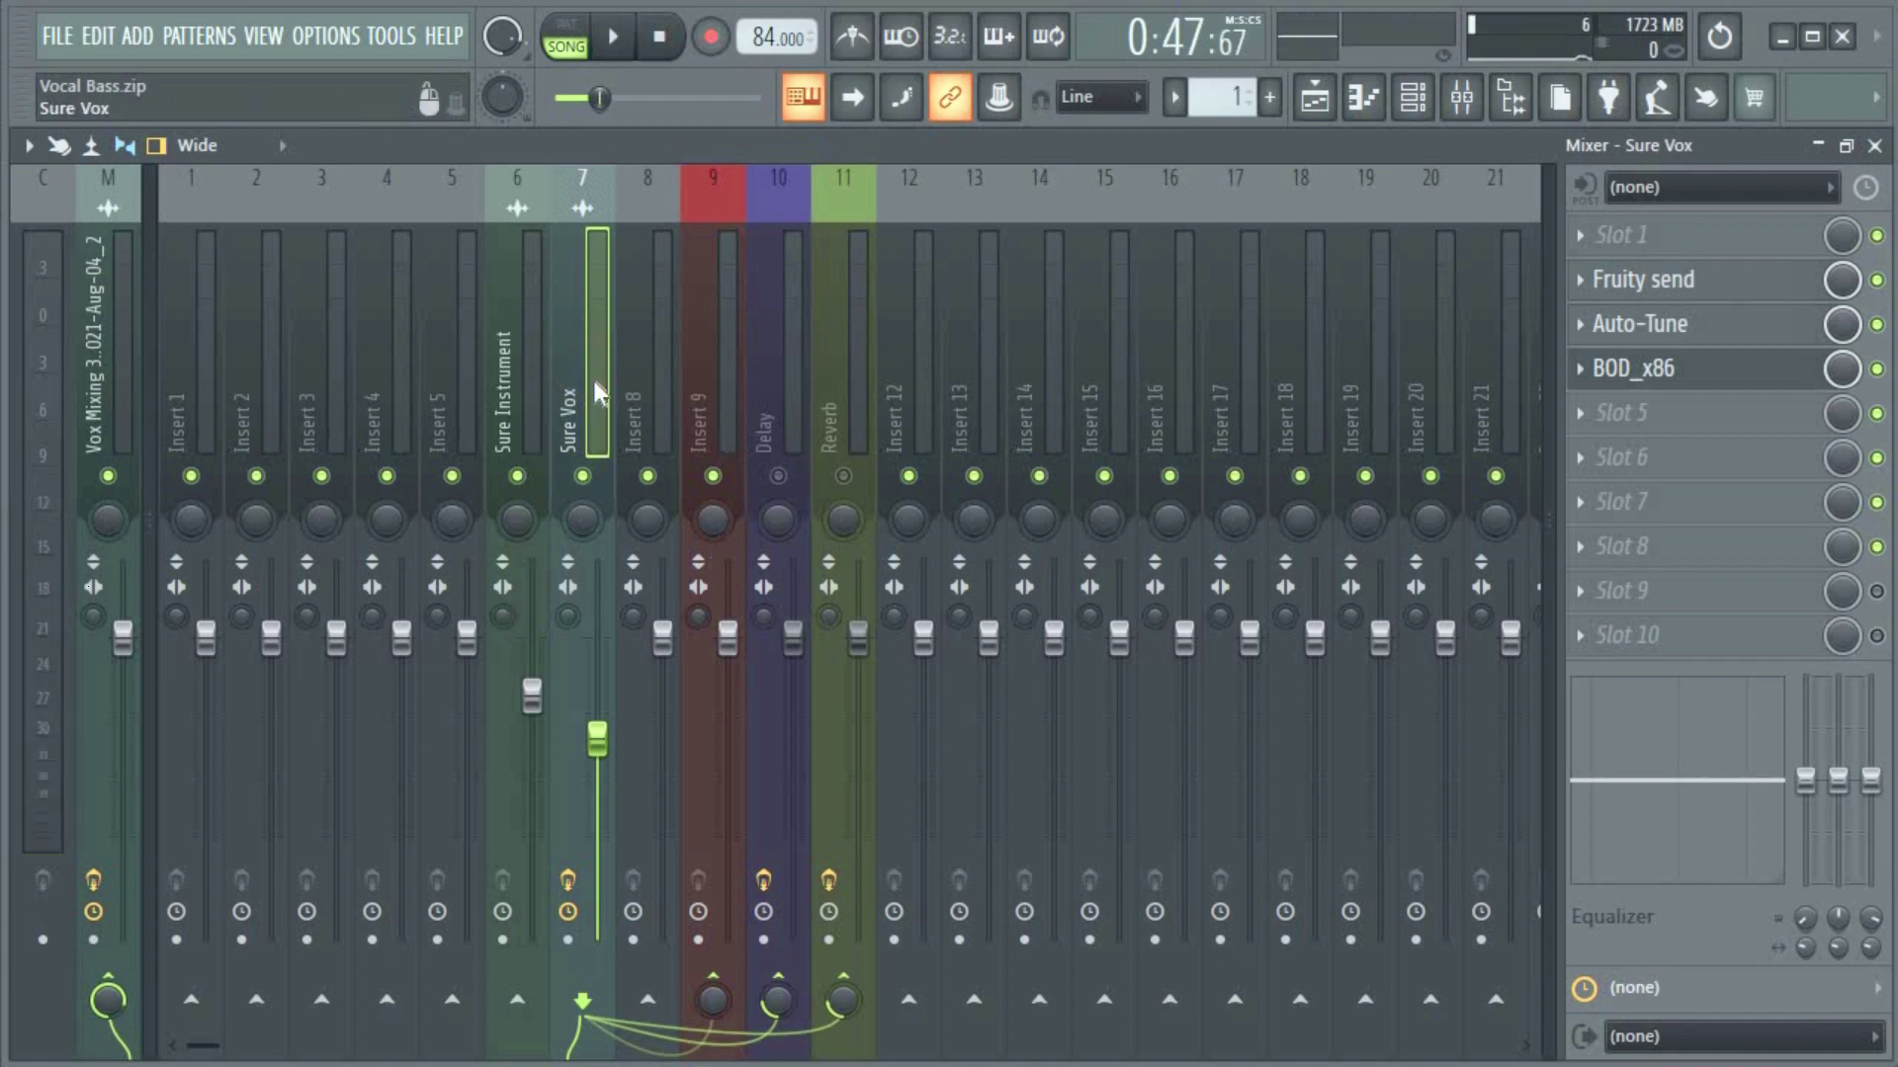
pyautogui.click(724, 423)
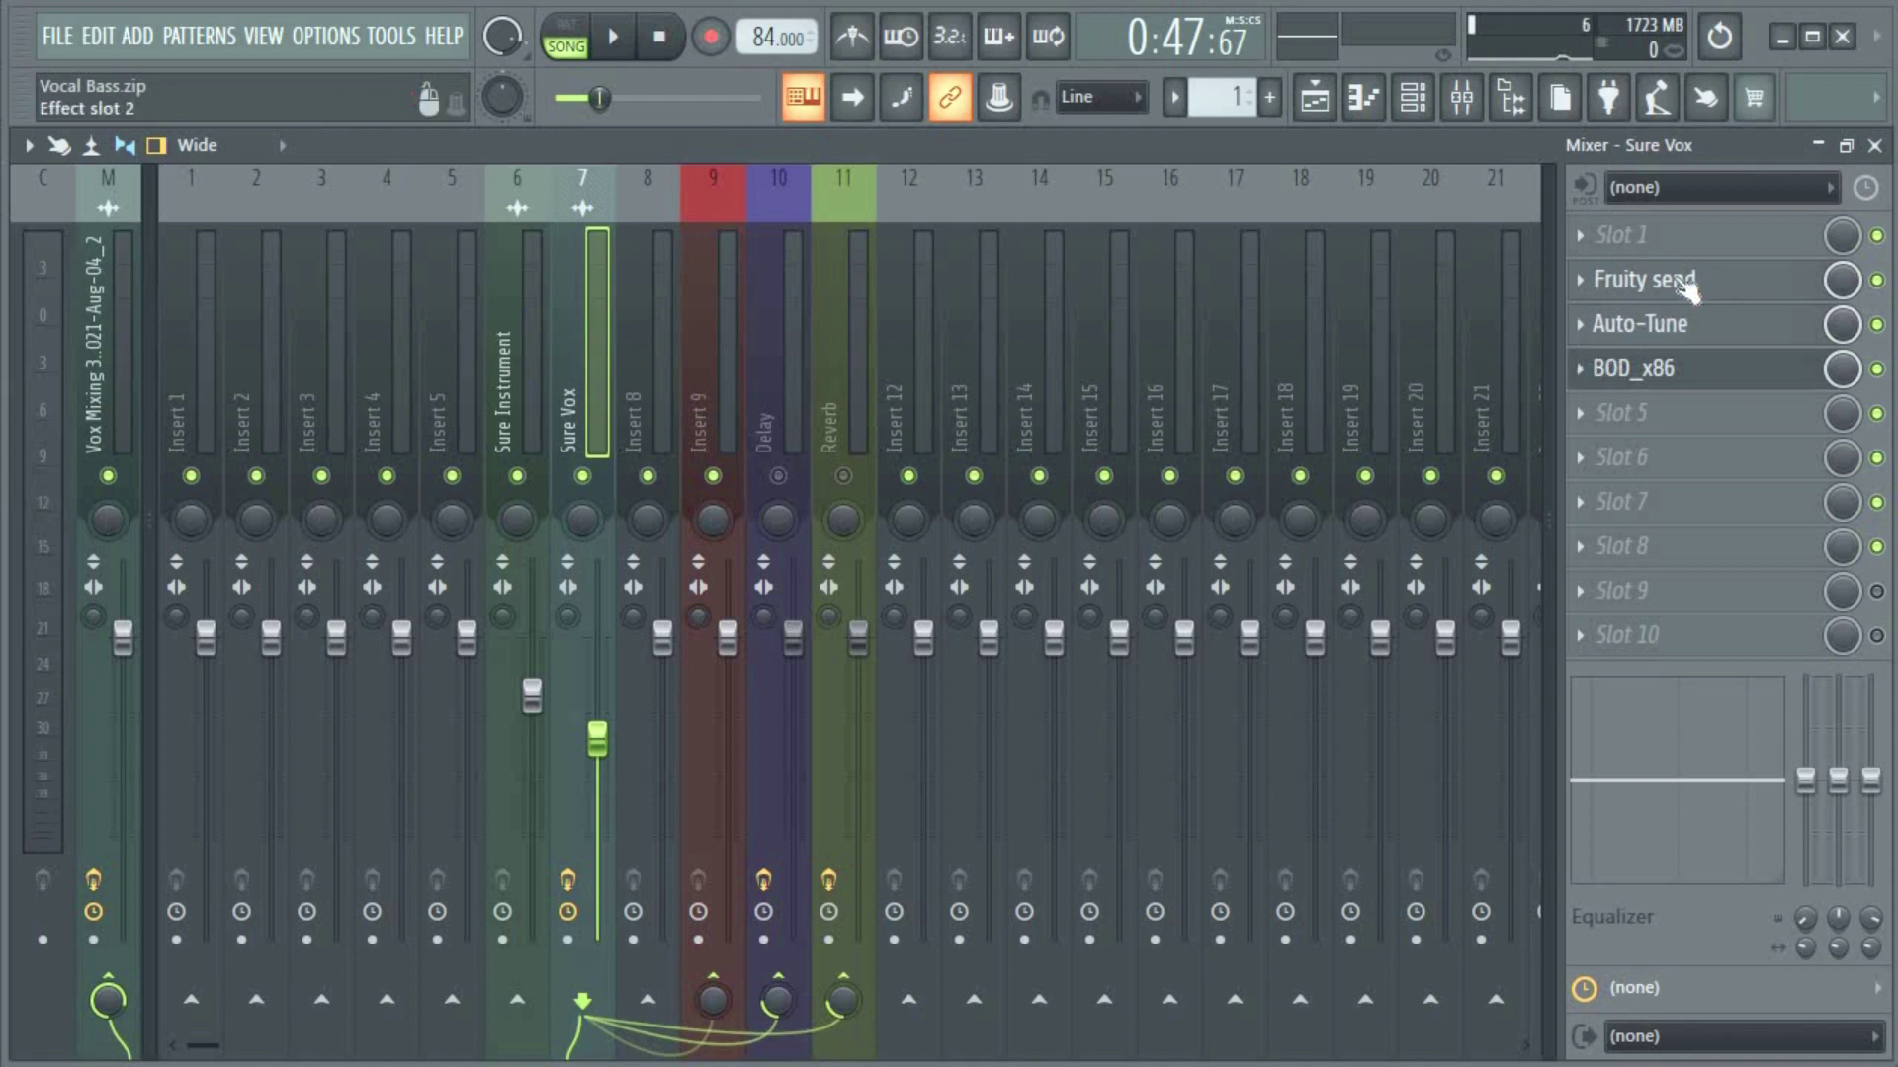
# - Lower the Sure Vox fader to about 14% while the song plays, and stop playback
pyautogui.press('space')
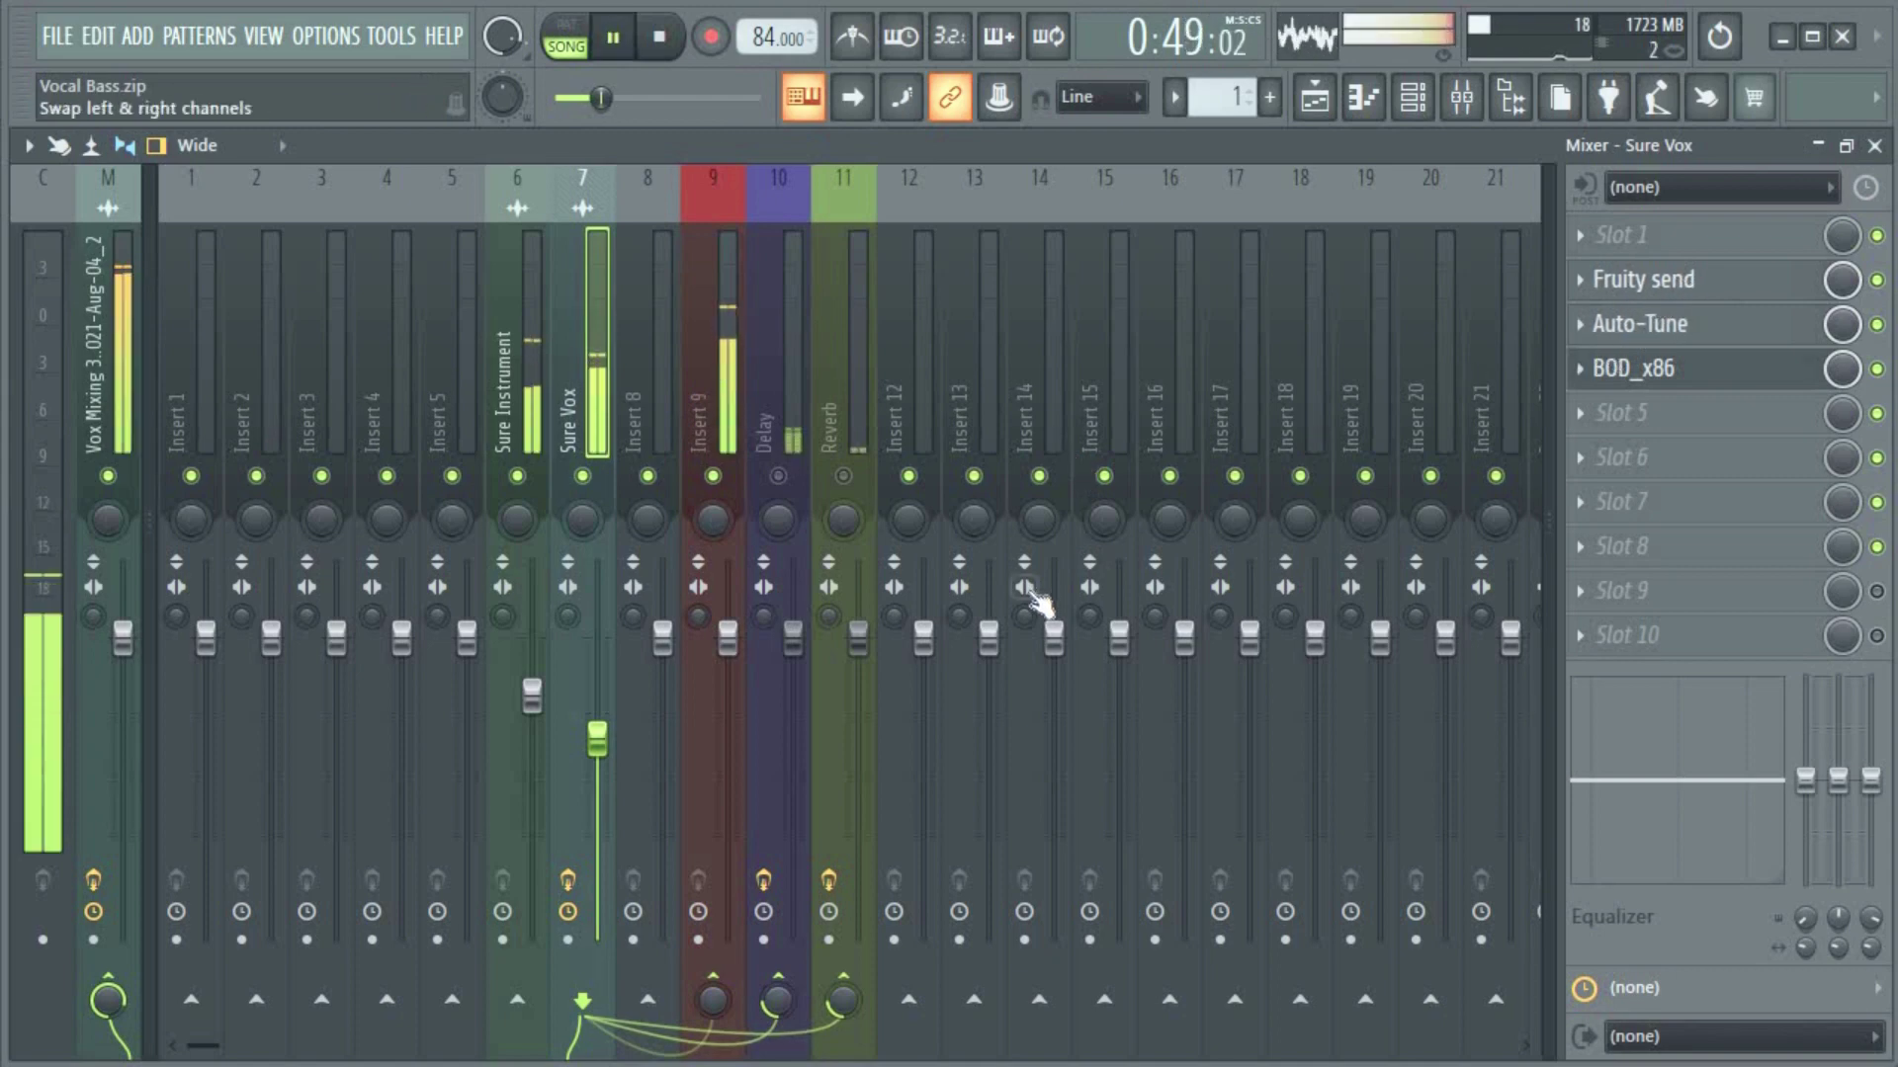
pyautogui.moveTo(602, 703); pyautogui.dragTo(598, 904)
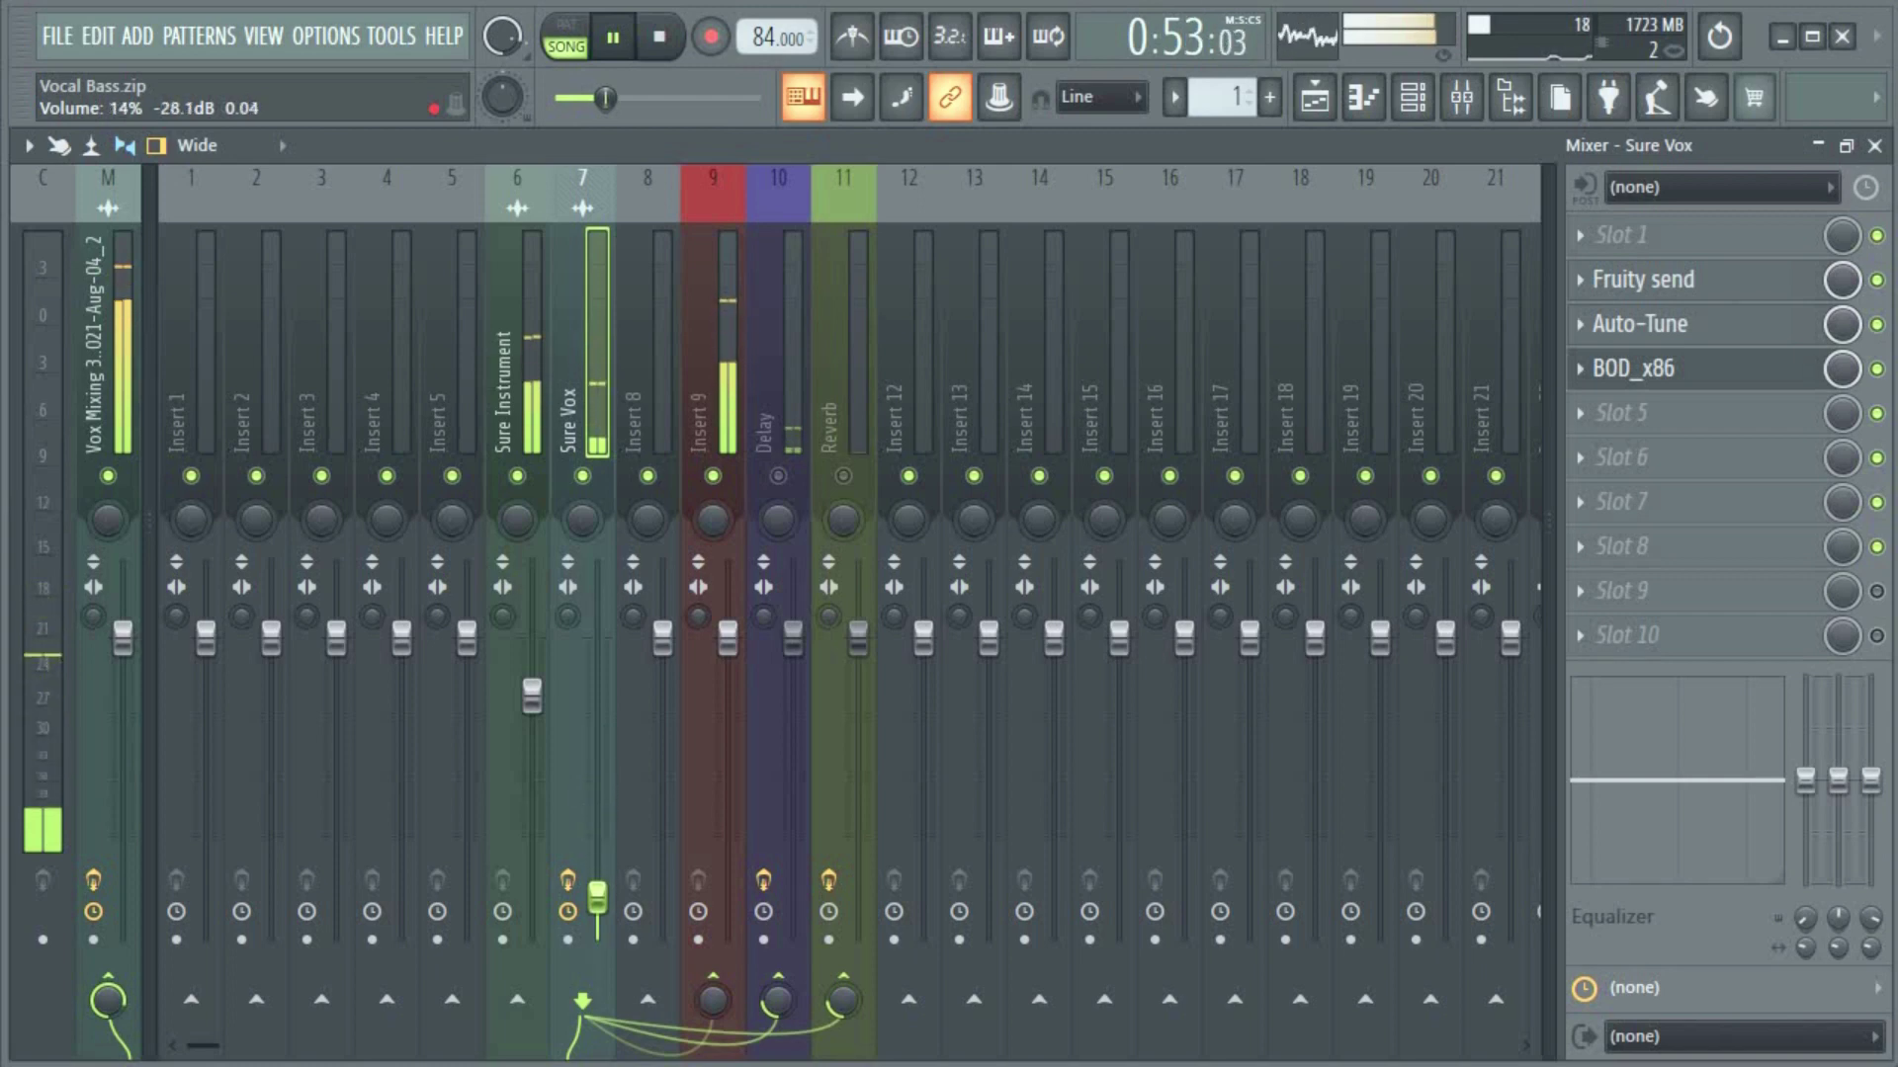
pyautogui.press('space')
# - Add Fruity Balance in slot 5 of Sure Vox with Volume at -INF dB, and move Fruity Send up to slot 1
pyautogui.click(1626, 413)
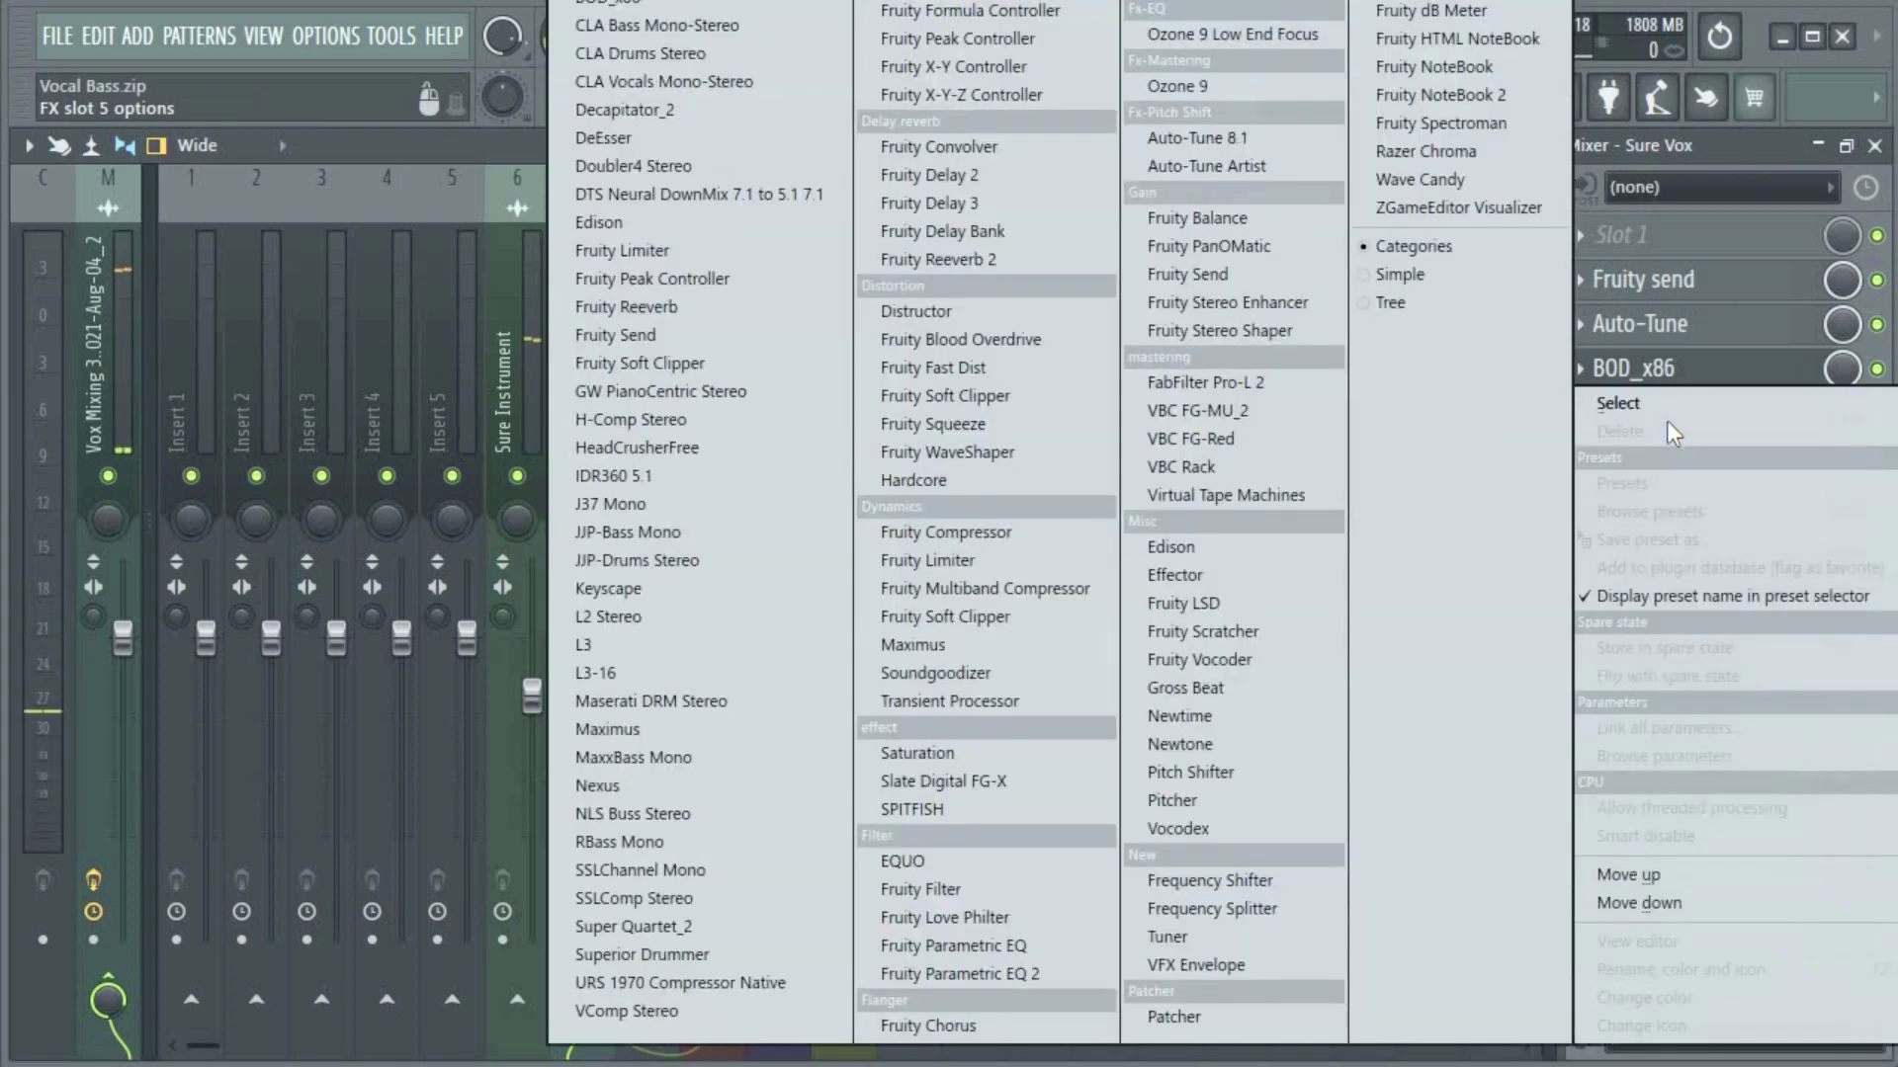
pyautogui.click(1277, 222)
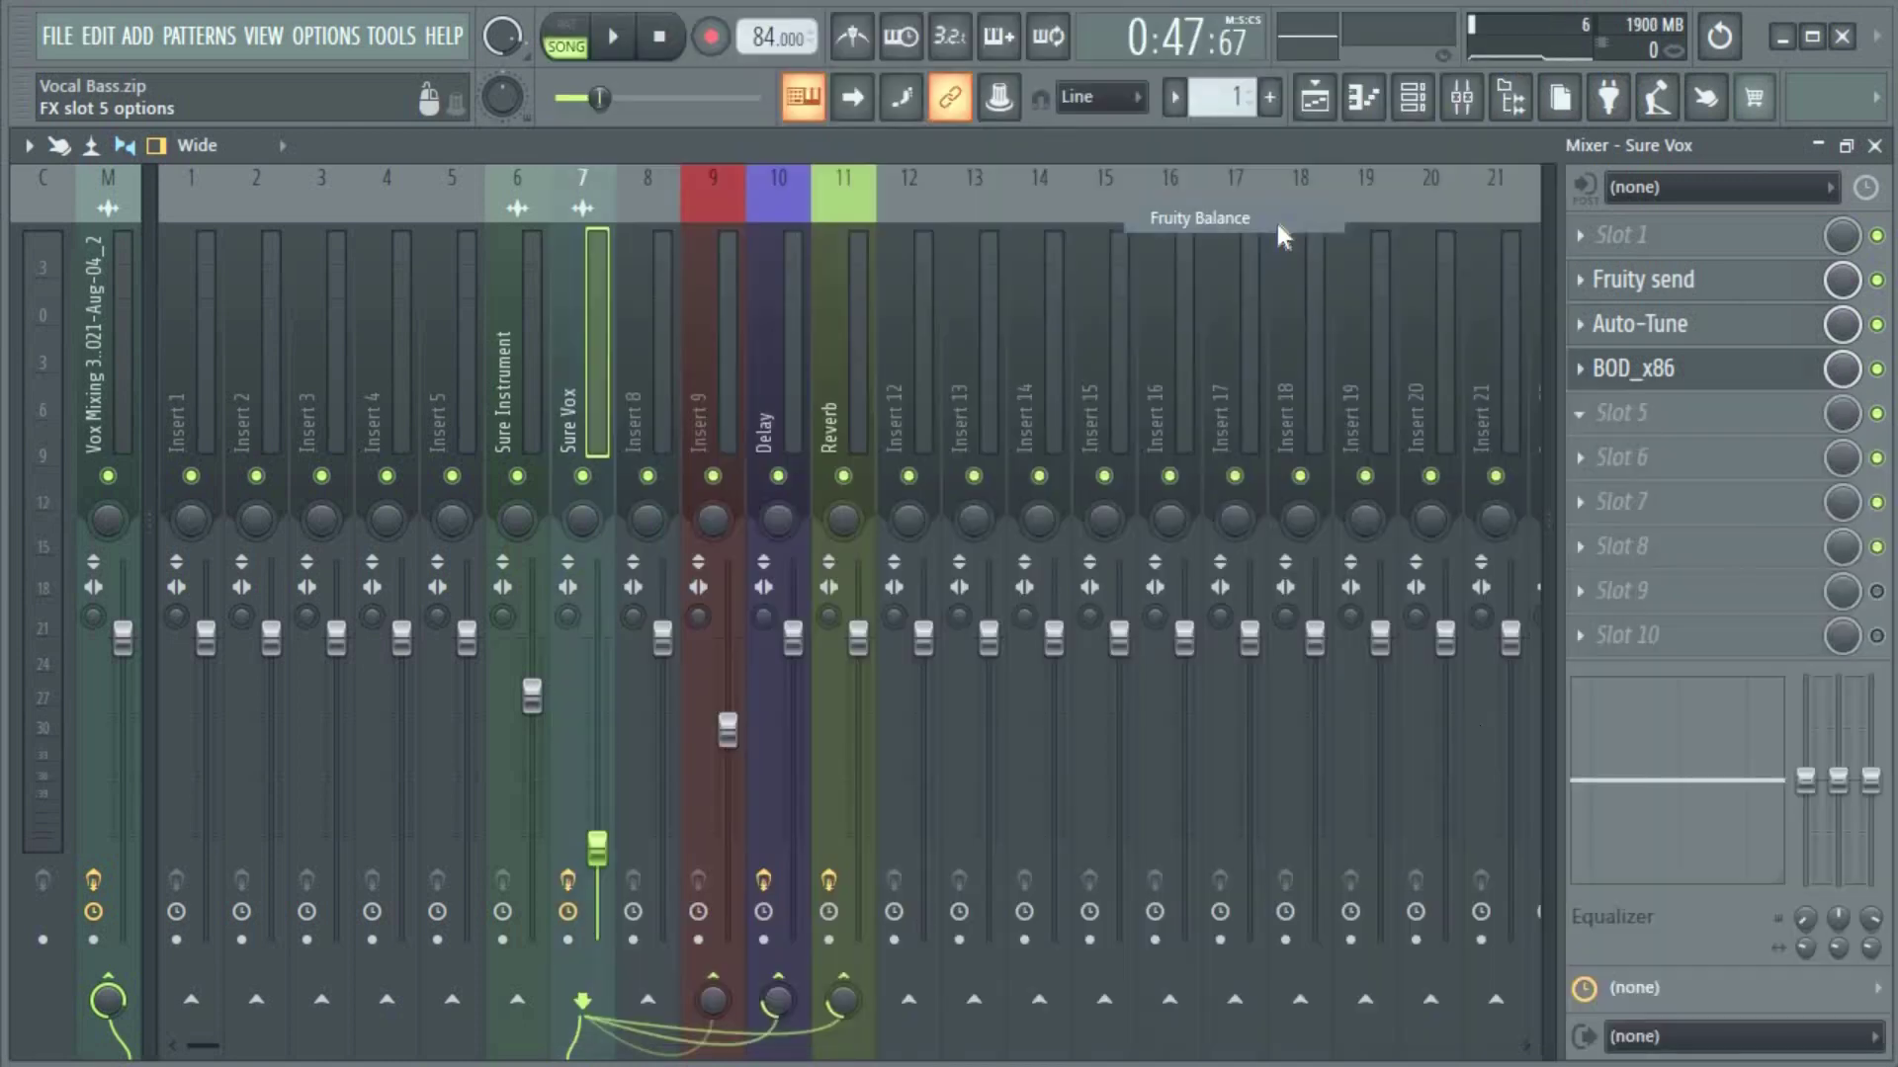
pyautogui.moveTo(974, 509); pyautogui.dragTo(974, 633)
pyautogui.click(1028, 384)
pyautogui.moveTo(1700, 281); pyautogui.dragTo(1700, 237)
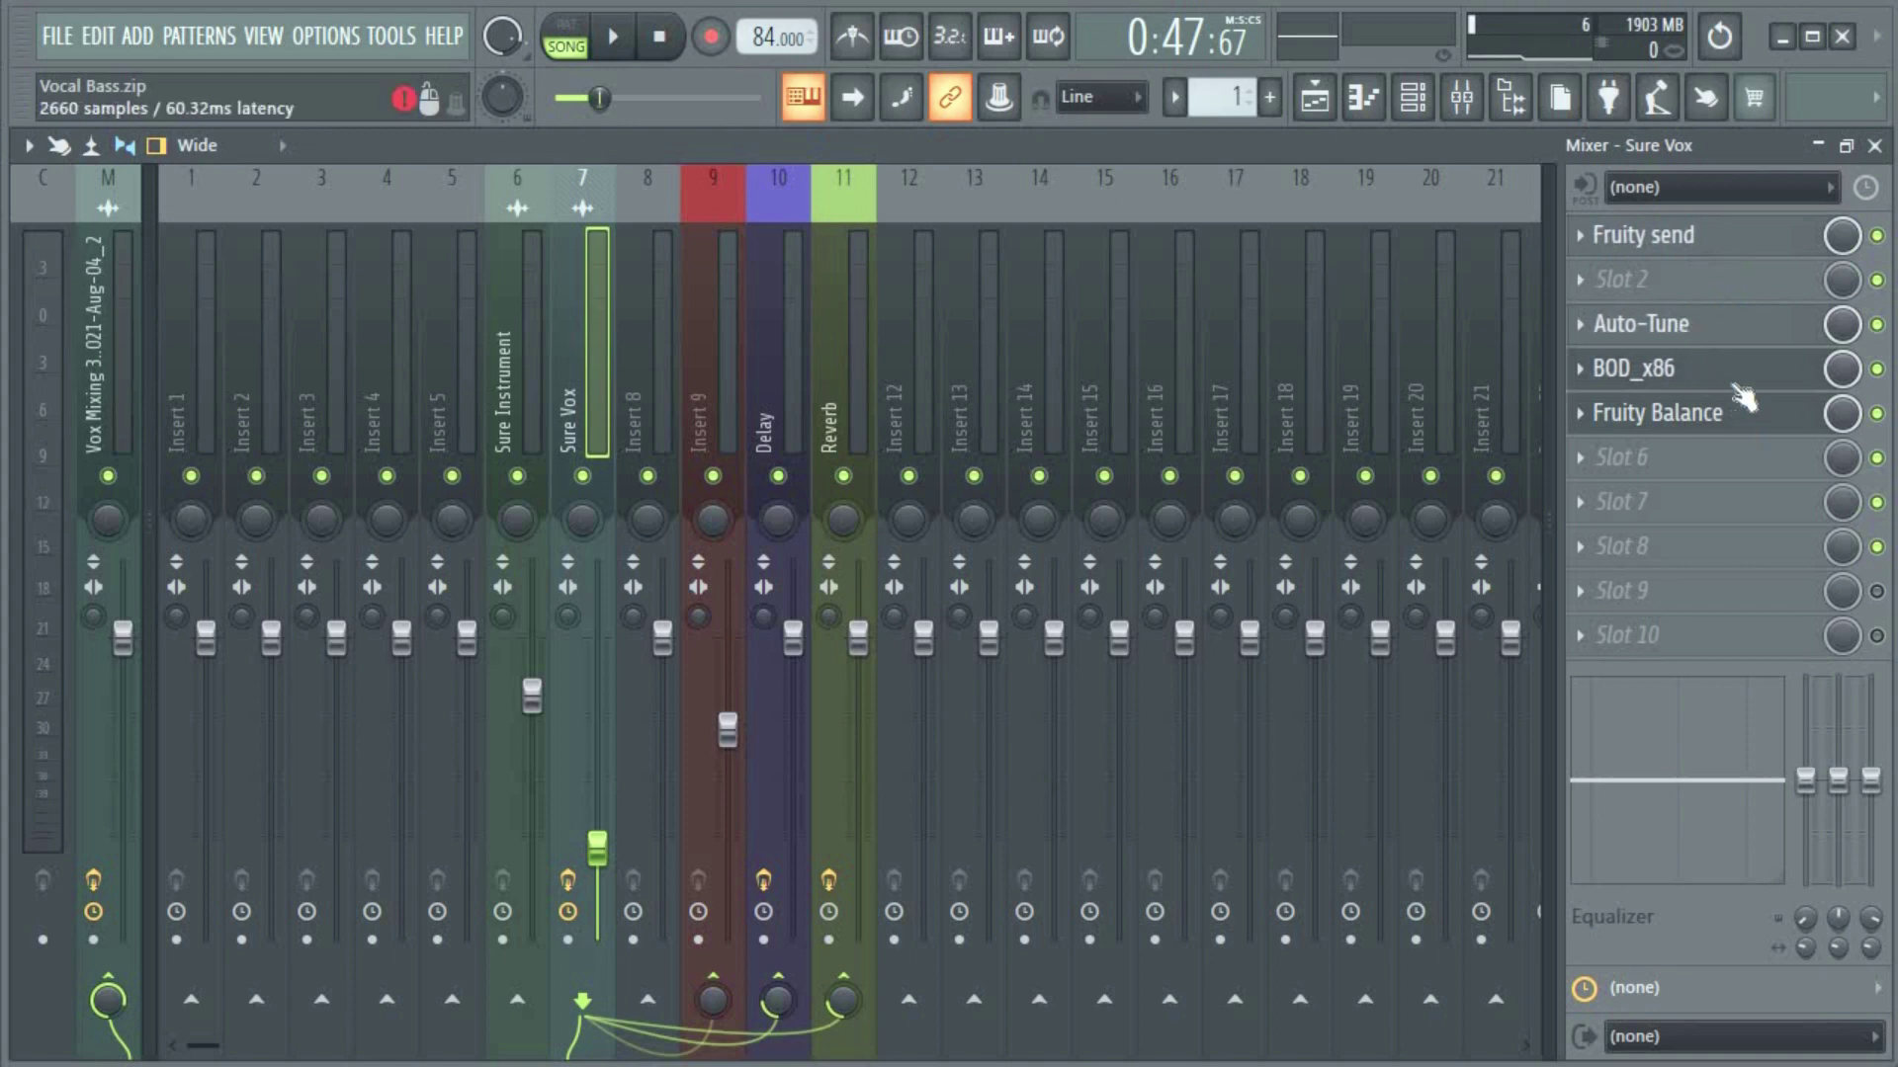
# - Check the Fruity Balance settings, raise the Sure Vox fader to 78% and listen to the song
pyautogui.click(1680, 413)
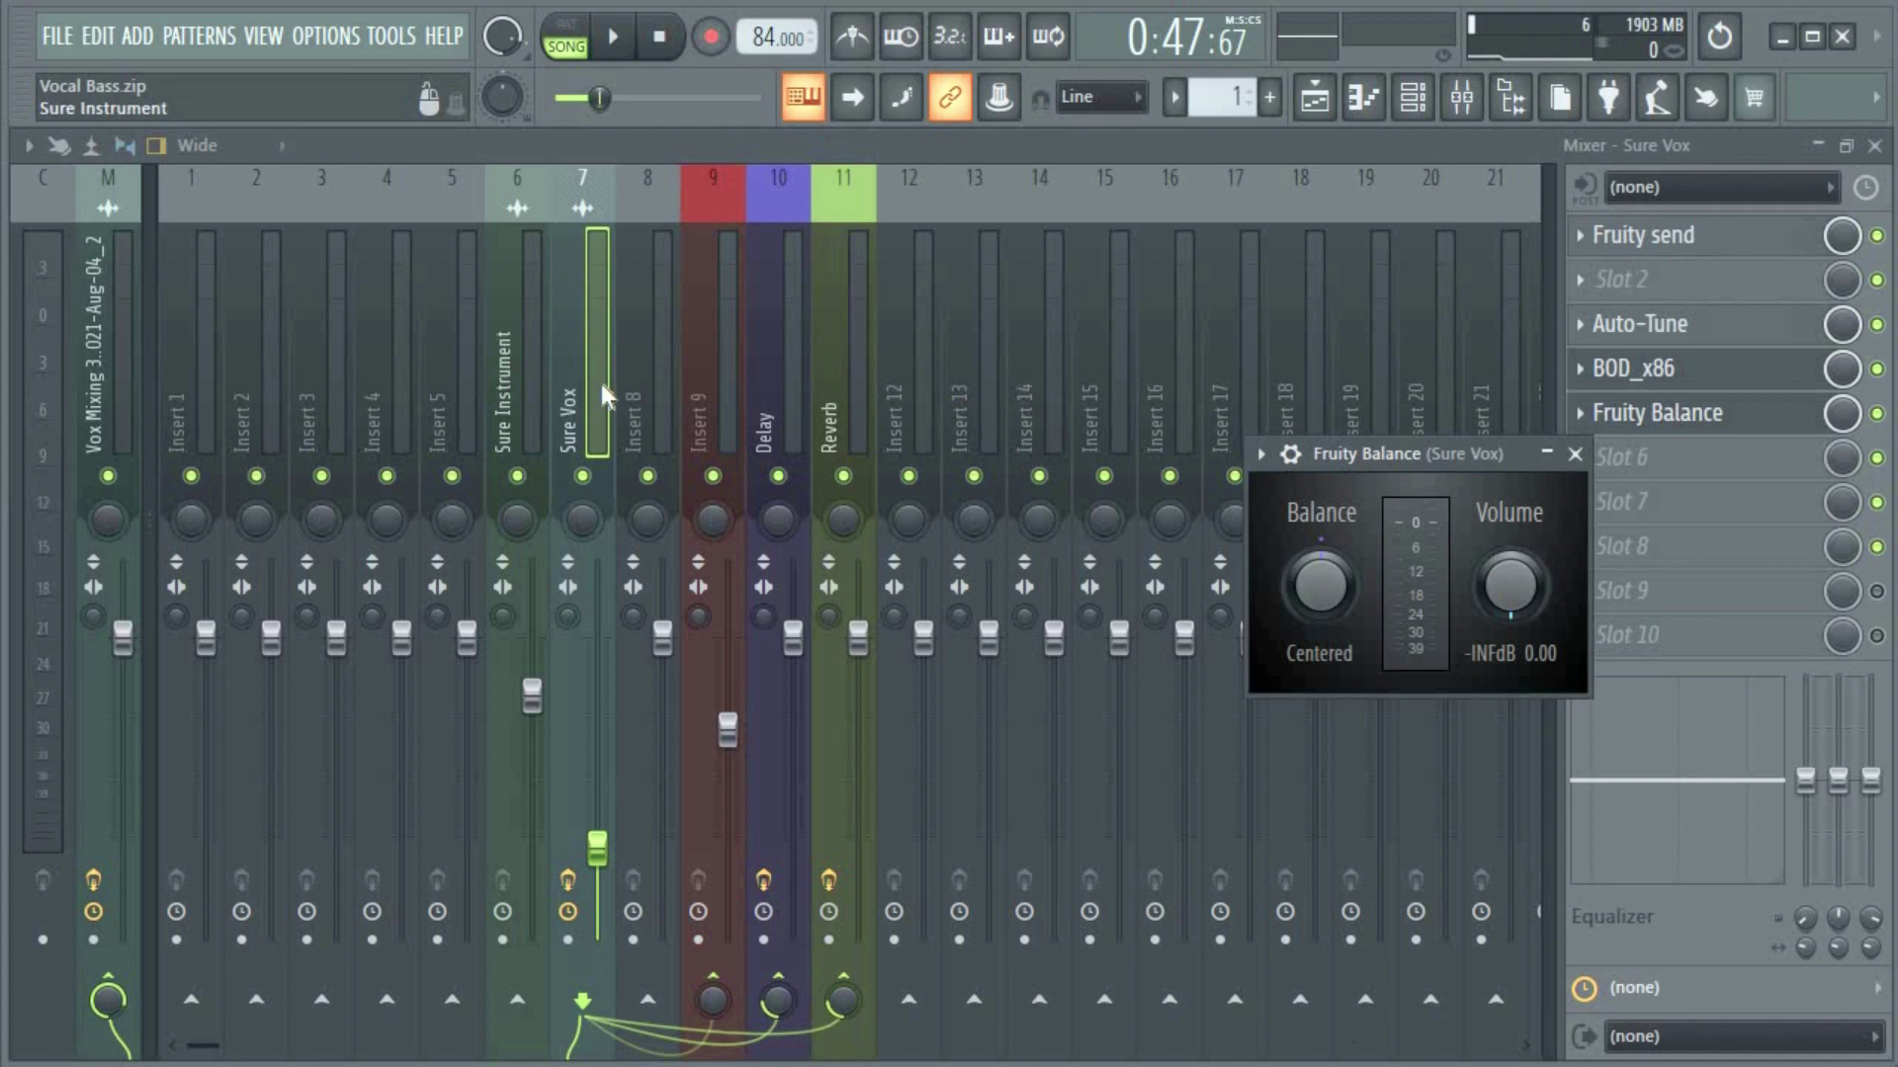
pyautogui.moveTo(597, 848); pyautogui.dragTo(601, 705)
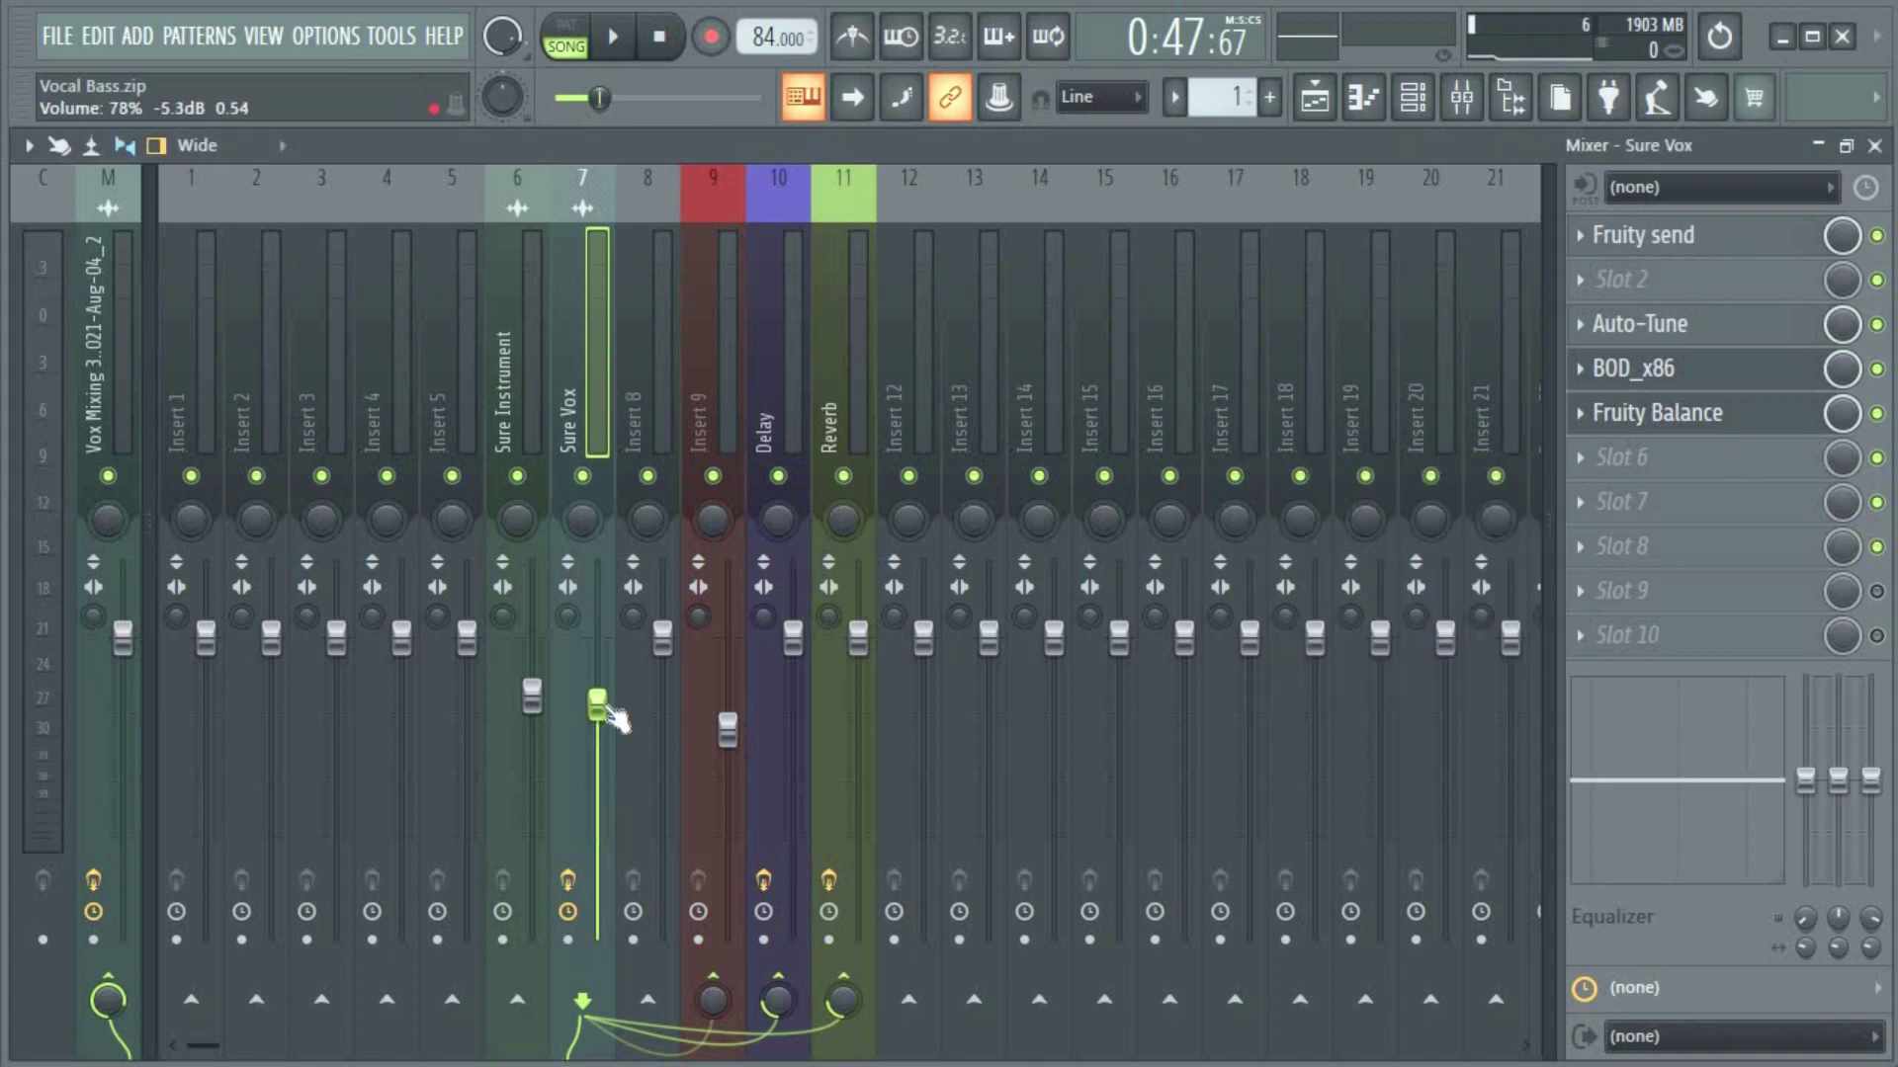
pyautogui.press('space')
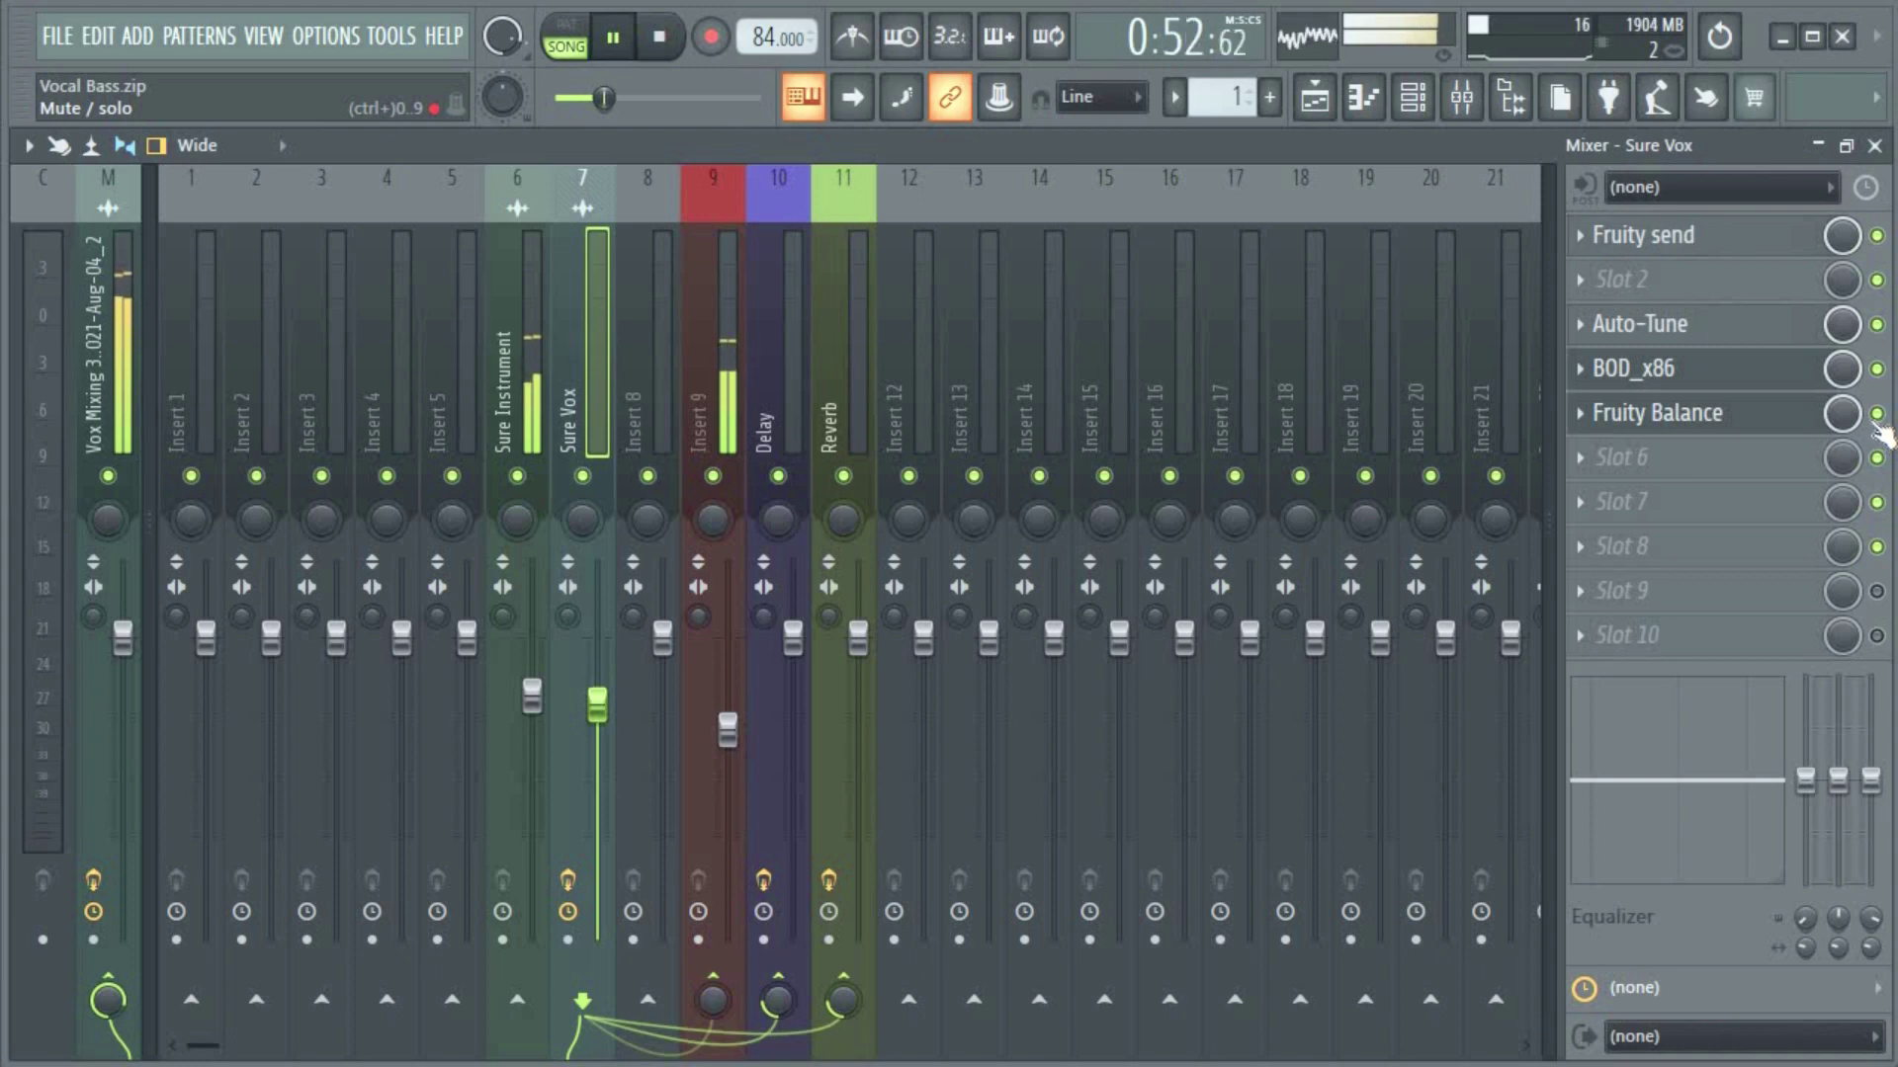
pyautogui.press('space')
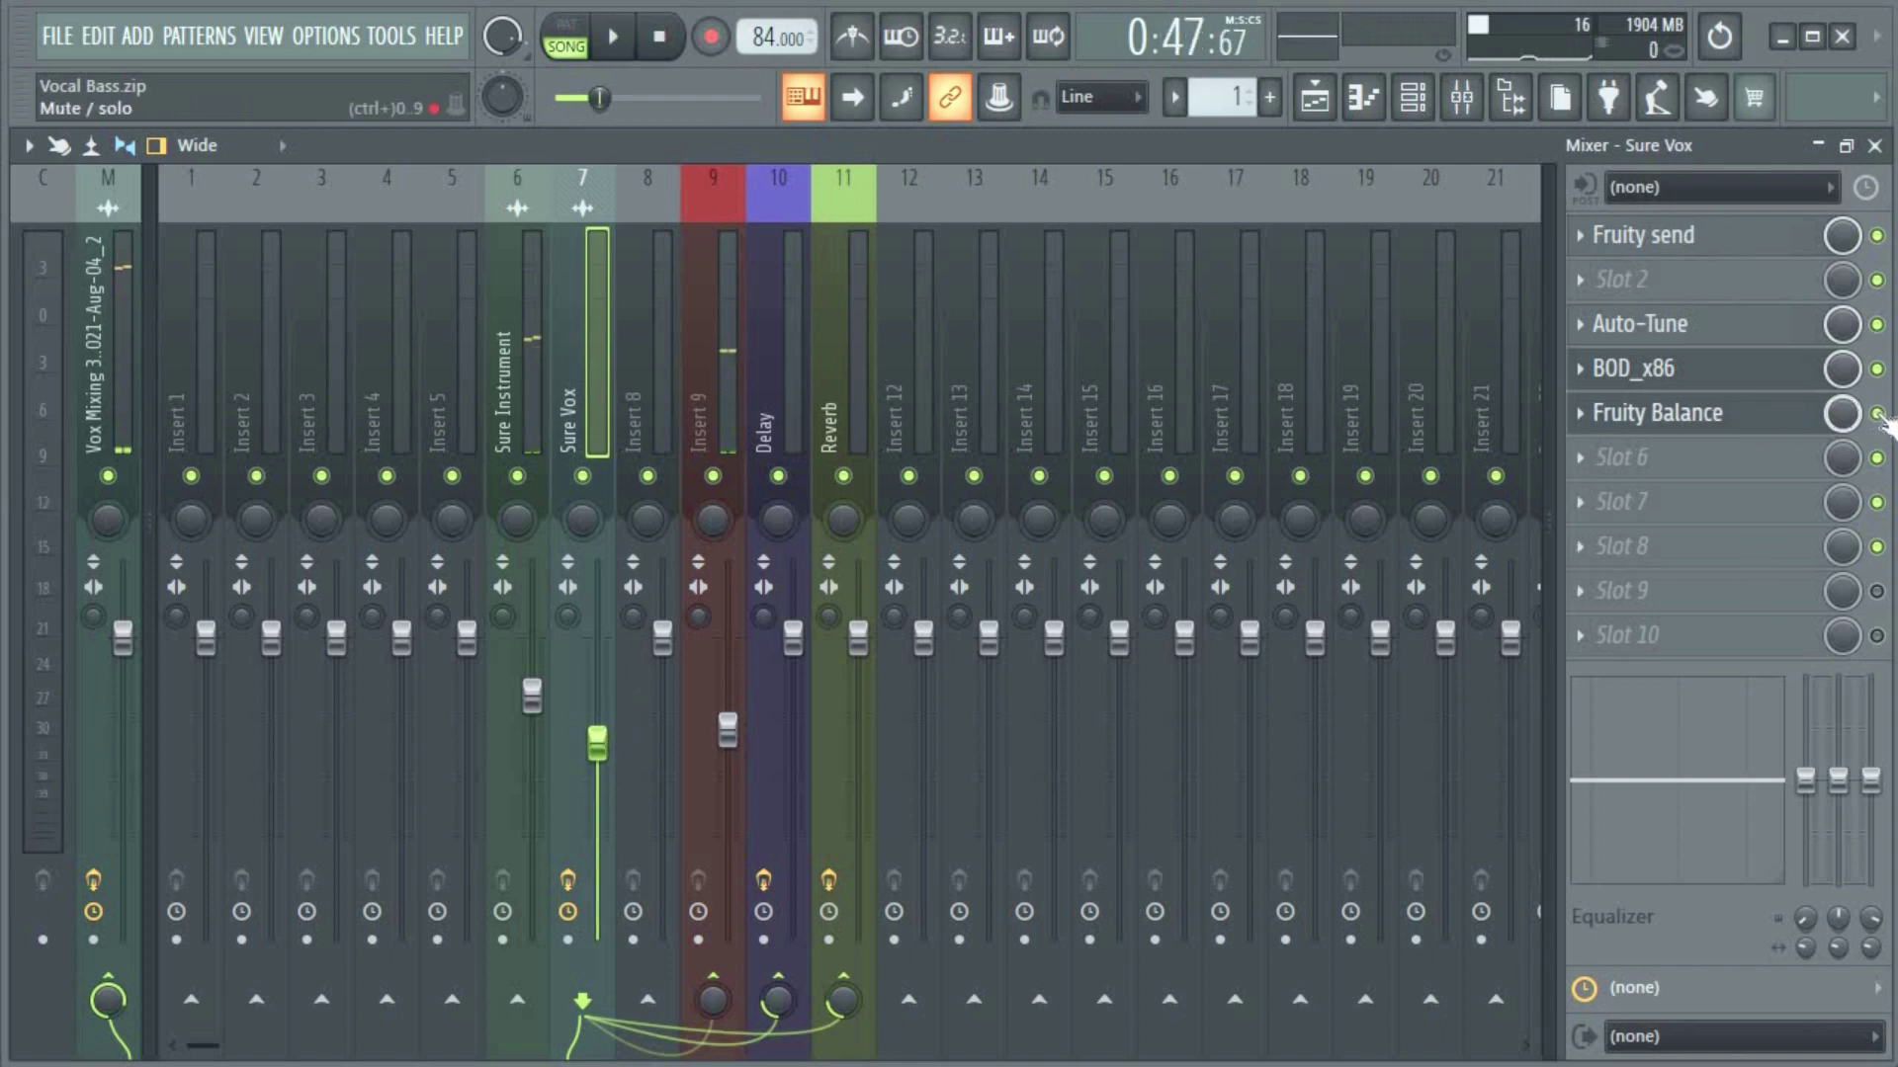
# - Toggle Fruity Balance's bypass on Sure Vox to compare the song's playback
pyautogui.press('space')
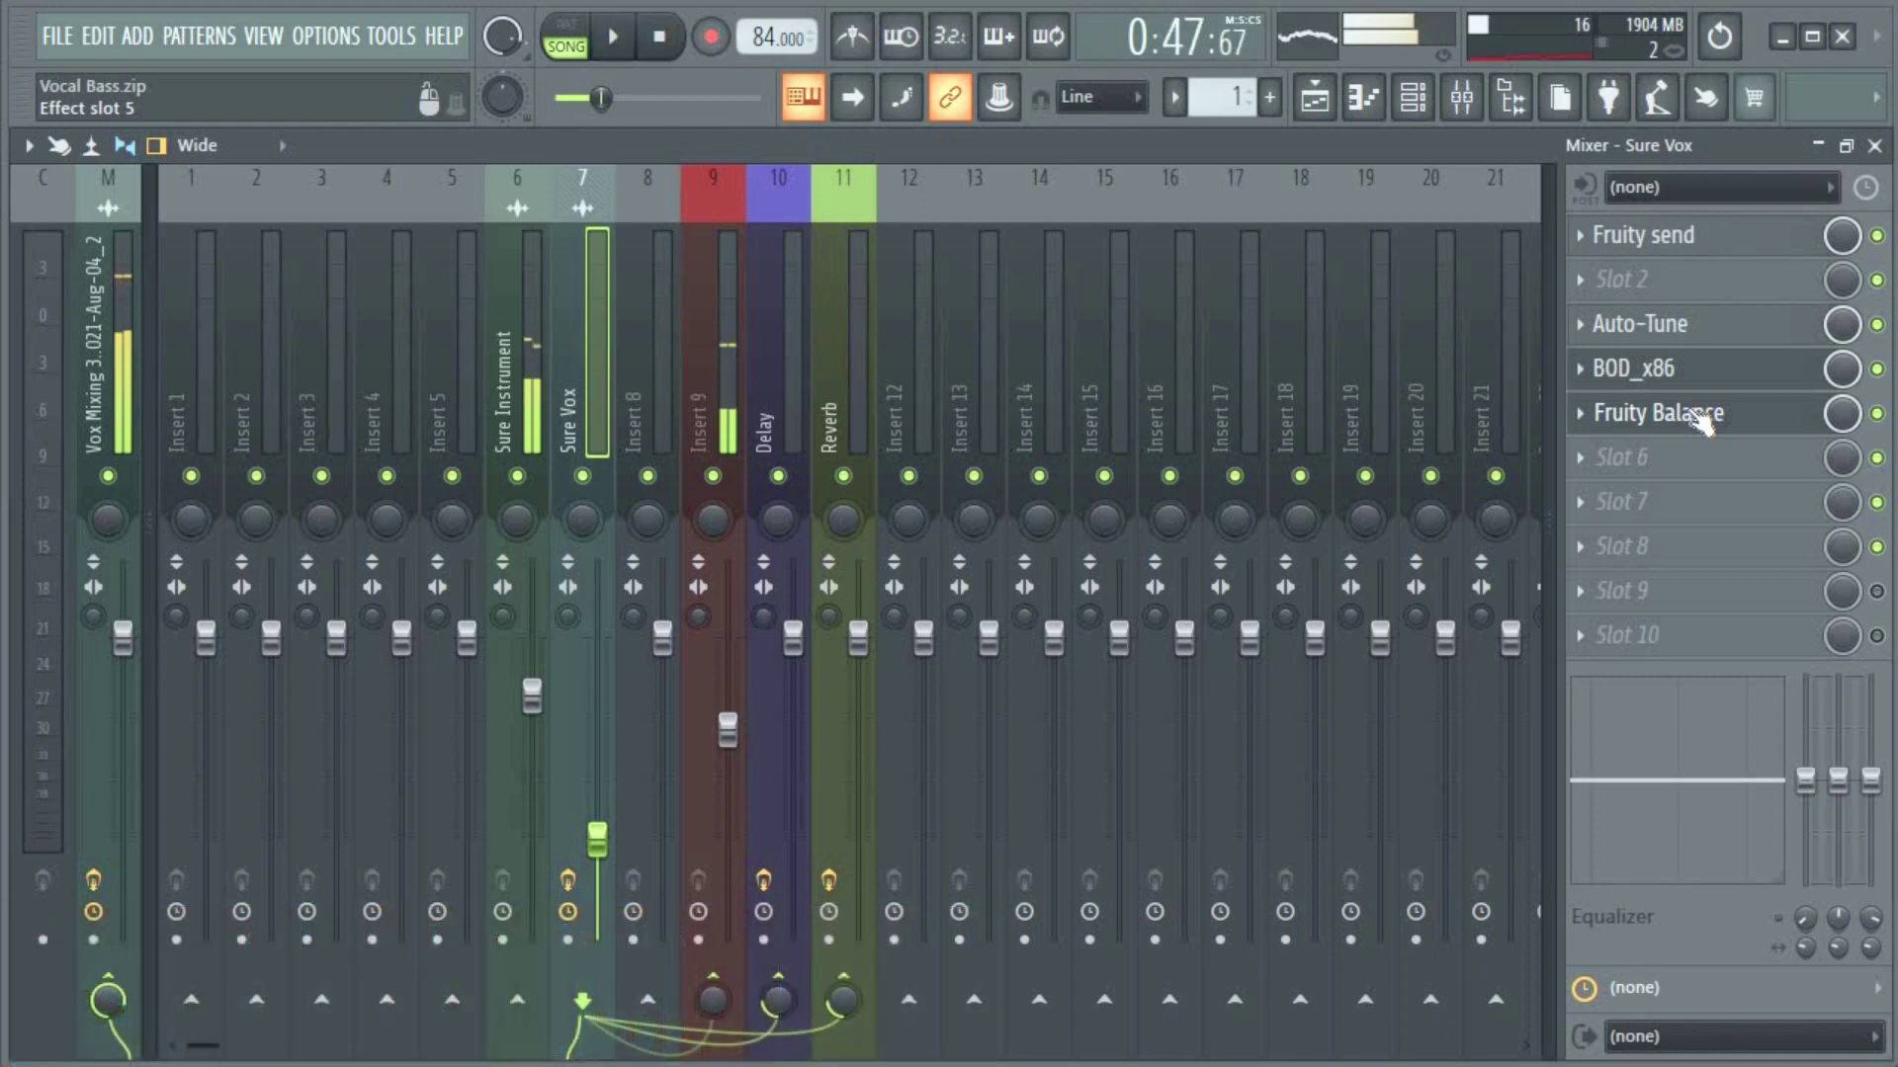
pyautogui.click(1877, 414)
pyautogui.press('space')
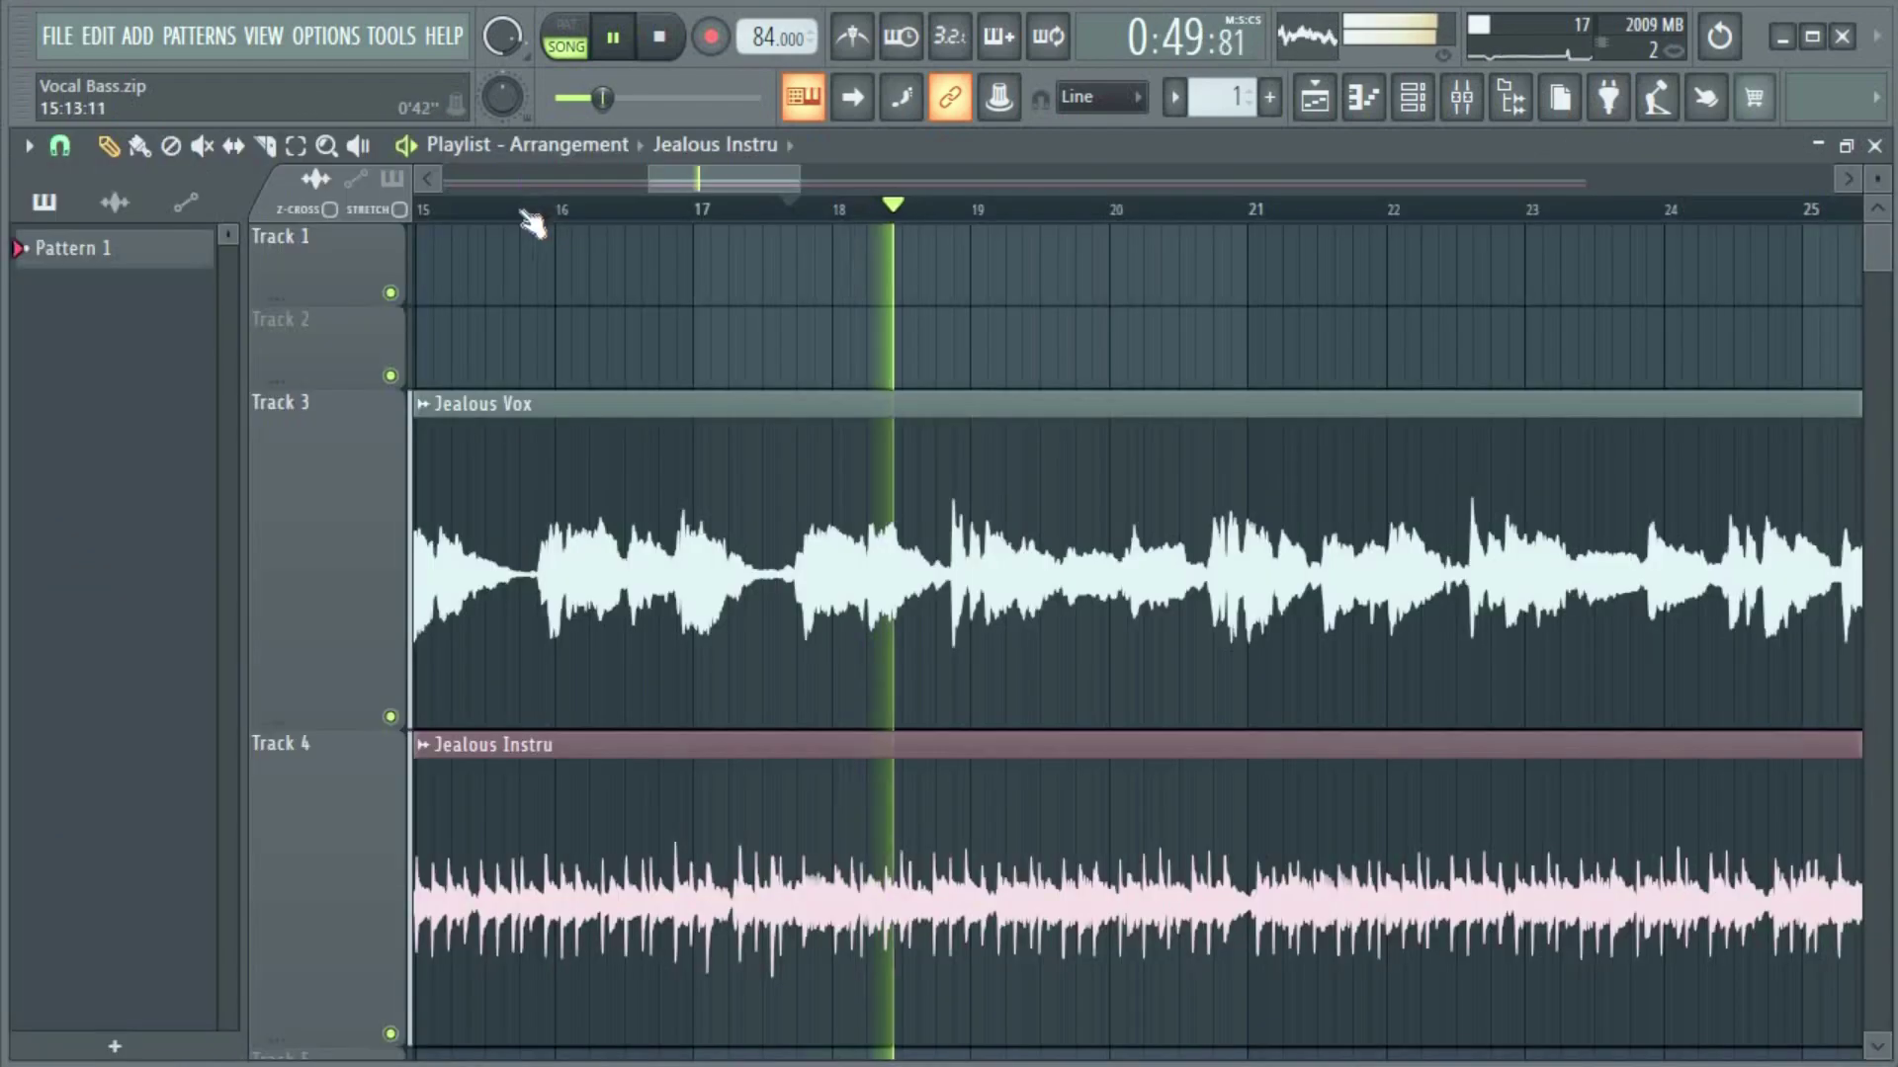
# - Locate the vocal line near bar 16 in the playlist and slice the Jealous Vox clip just before that bar
pyautogui.click(531, 219)
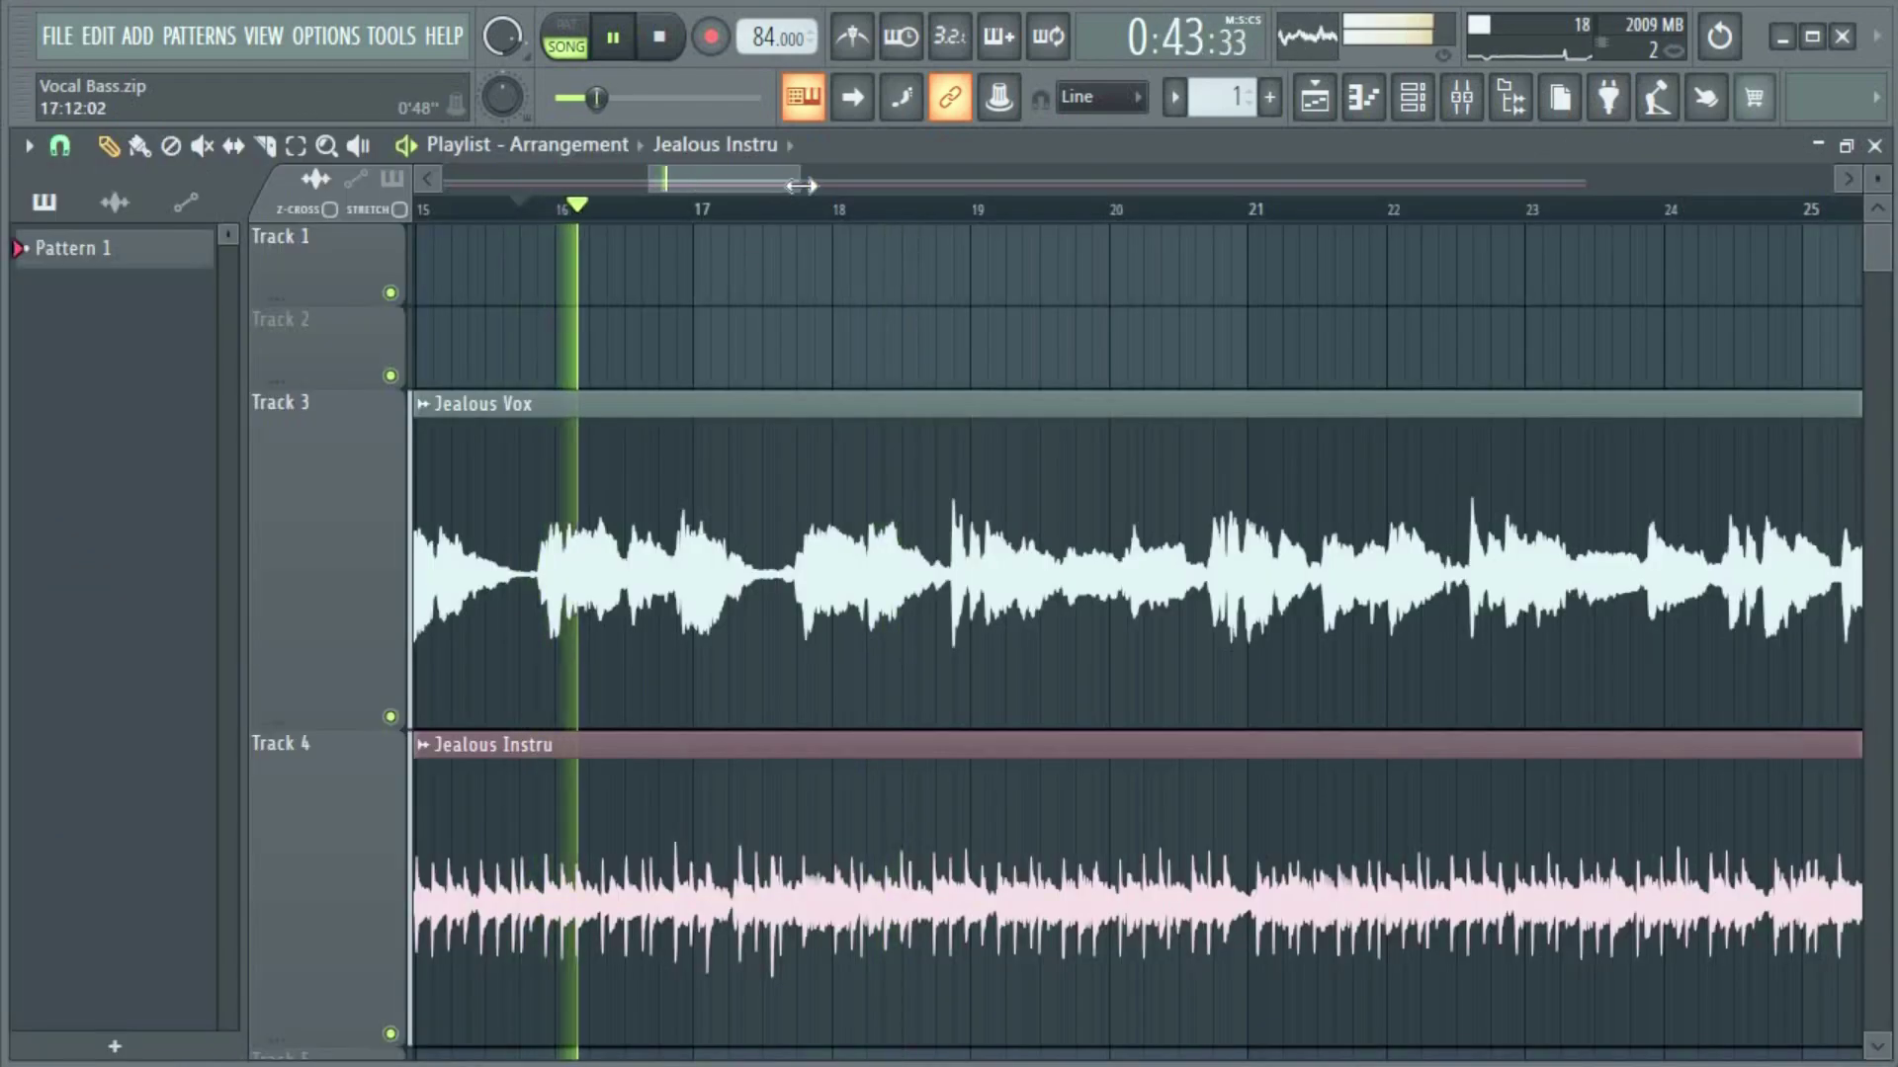
pyautogui.moveTo(798, 179); pyautogui.dragTo(705, 212)
pyautogui.press('space')
pyautogui.press('c')
pyautogui.moveTo(716, 375); pyautogui.dragTo(720, 696)
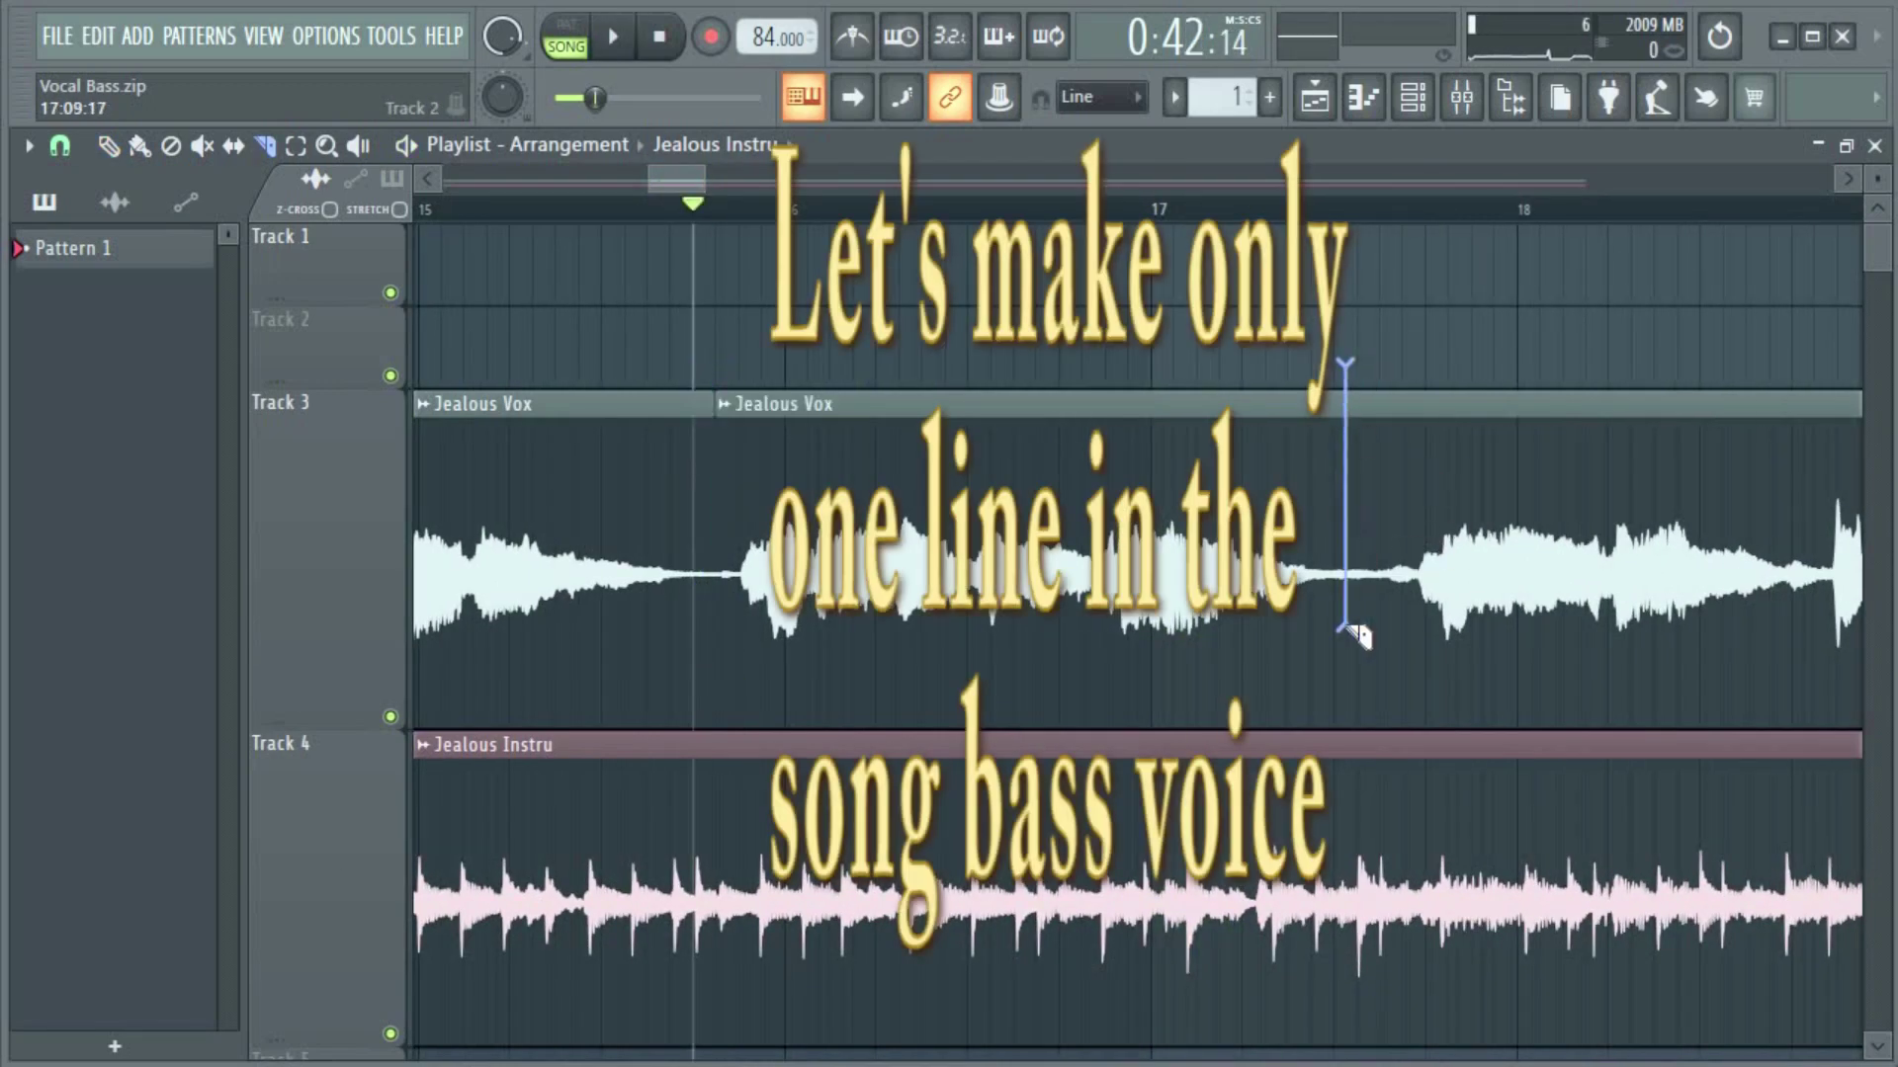
# - Slice the Jealous Vox clip in the pause between bars 17 and 18 and make the isolated vocal line's clip unique
pyautogui.press('F9')
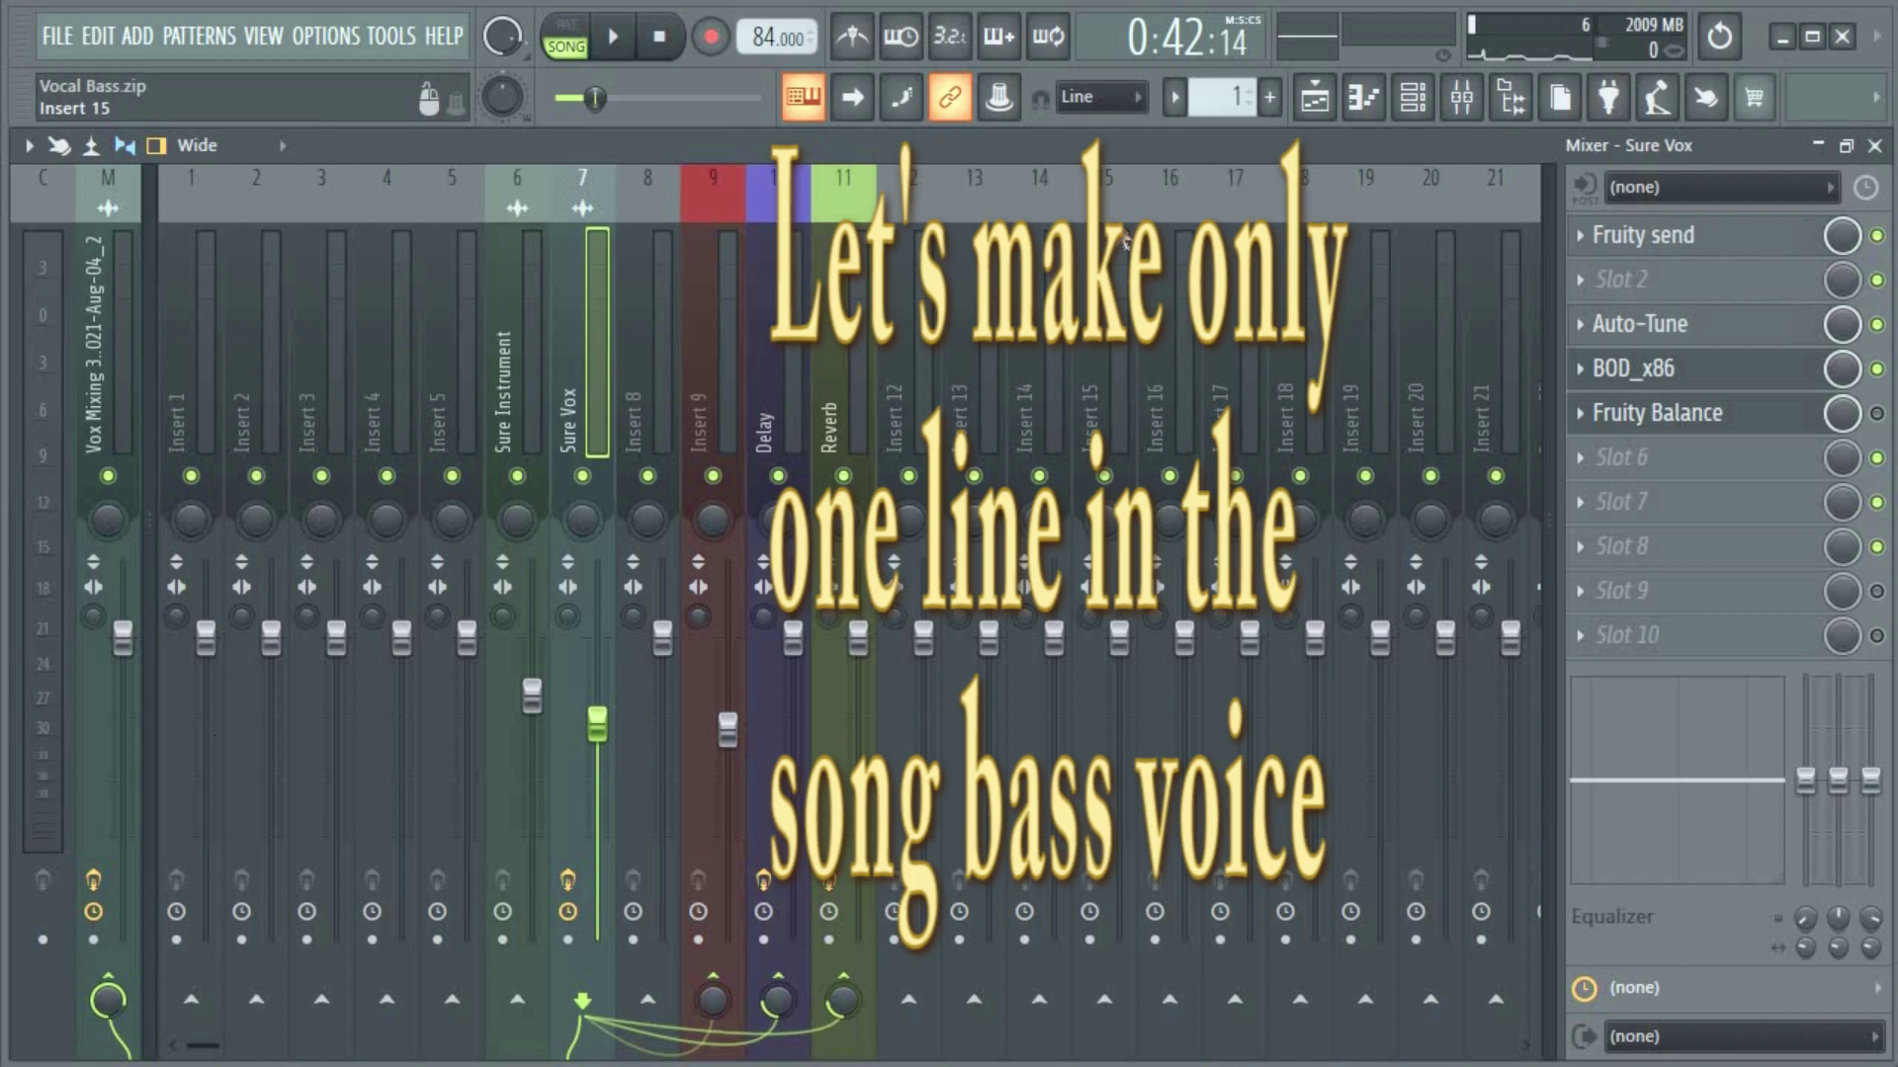
pyautogui.press('F9')
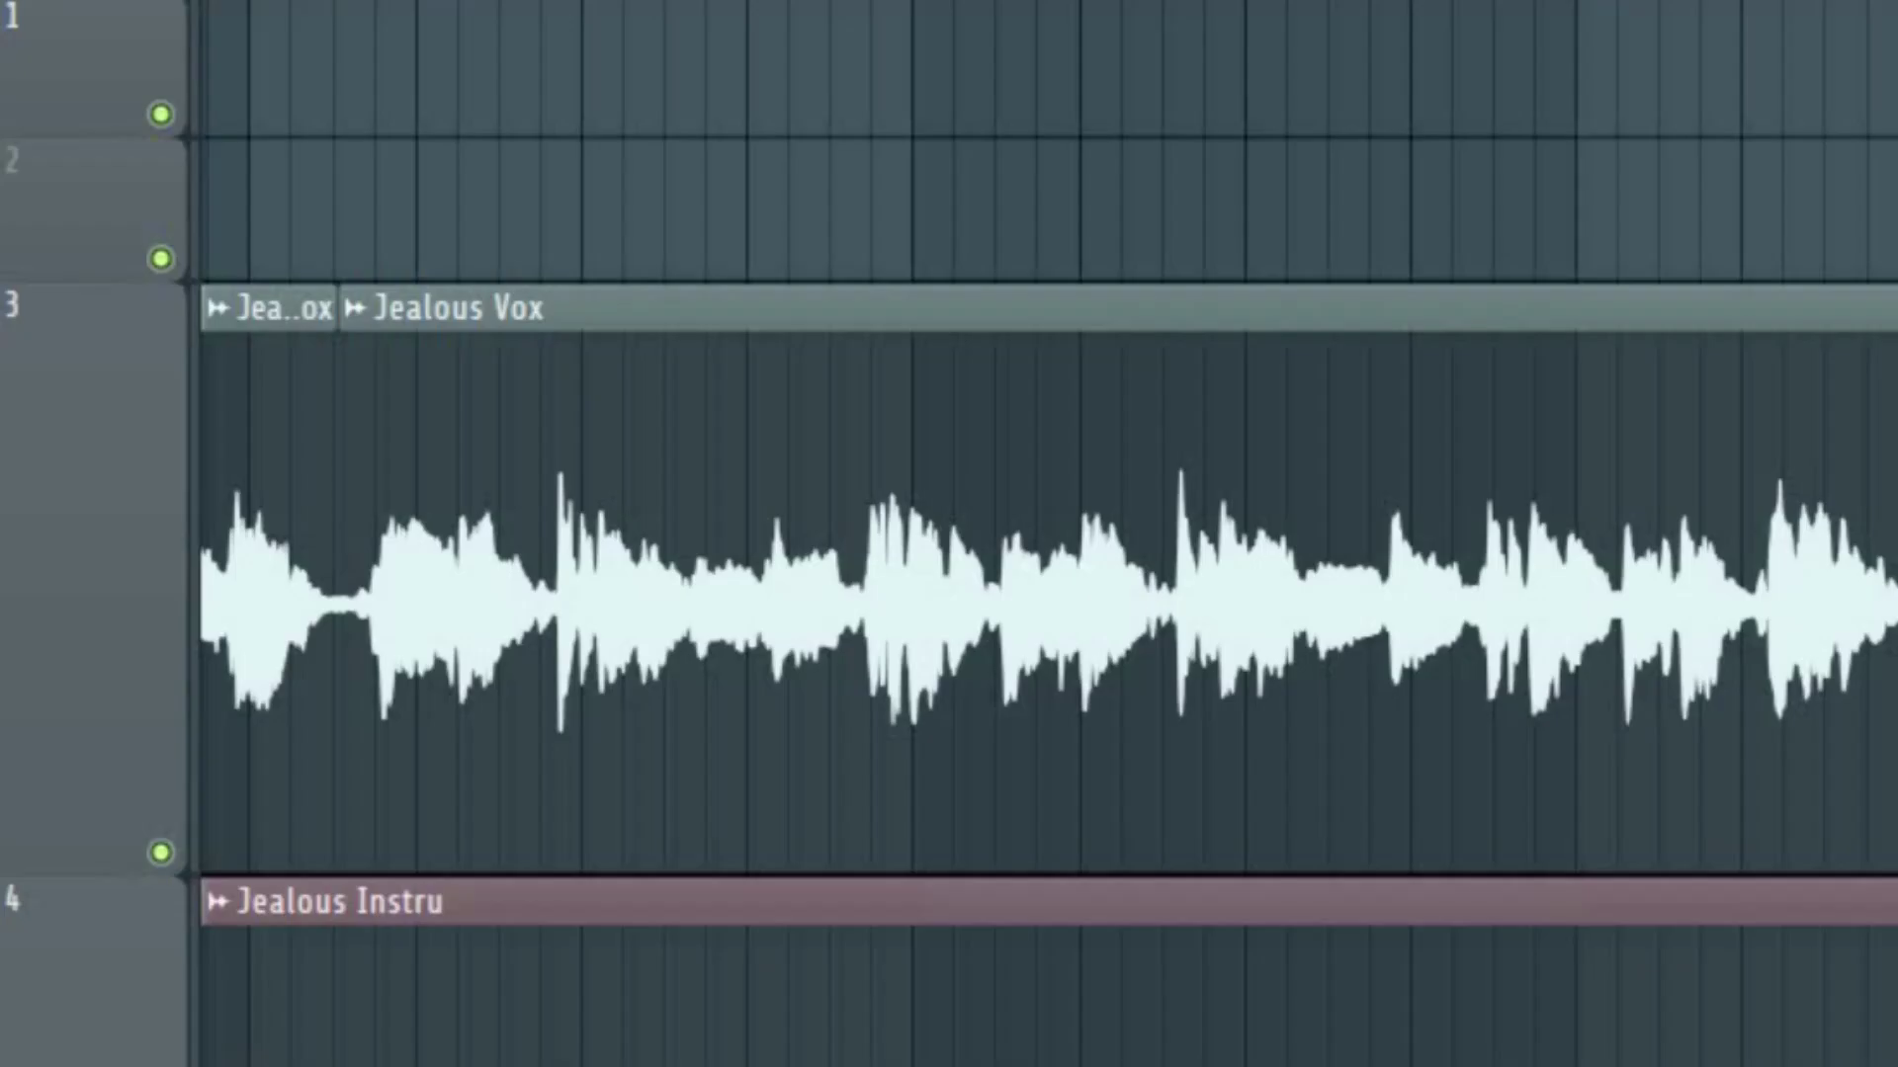
pyautogui.moveTo(685, 652); pyautogui.dragTo(693, 317)
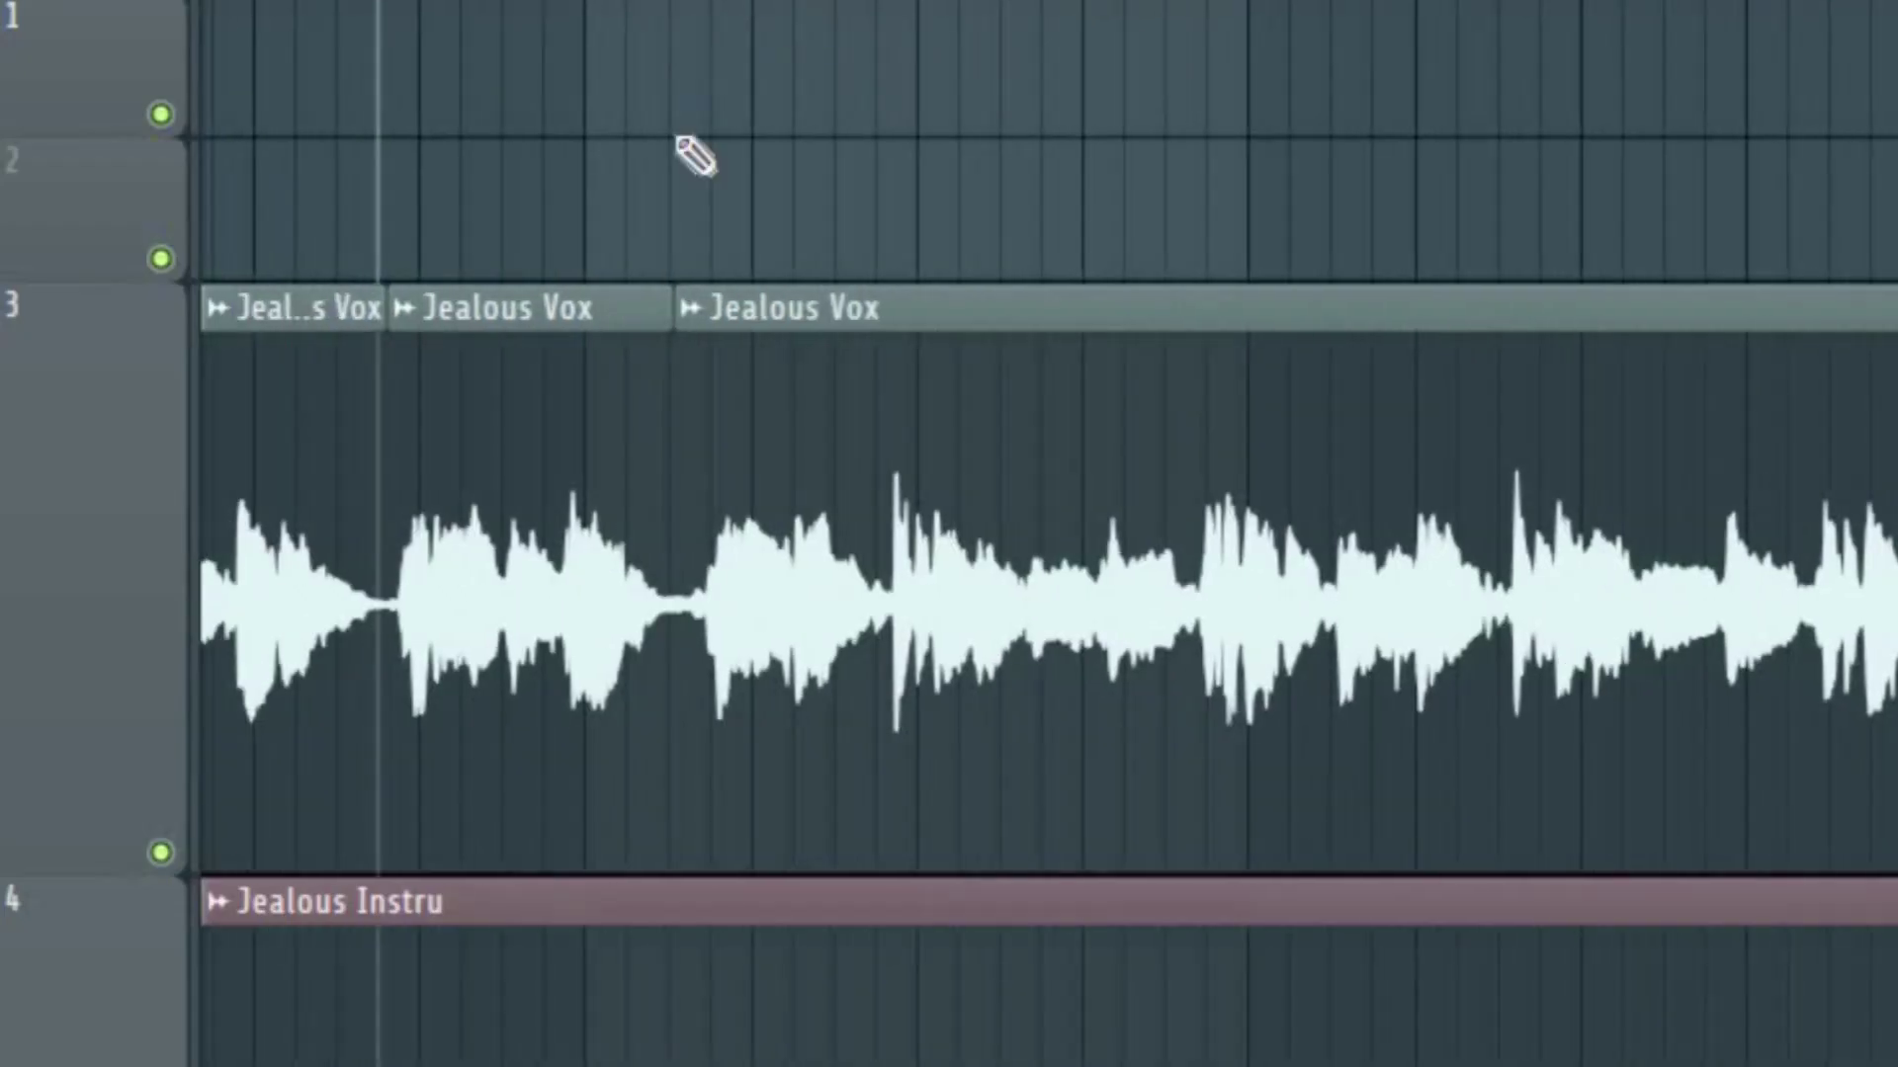
pyautogui.click(405, 308)
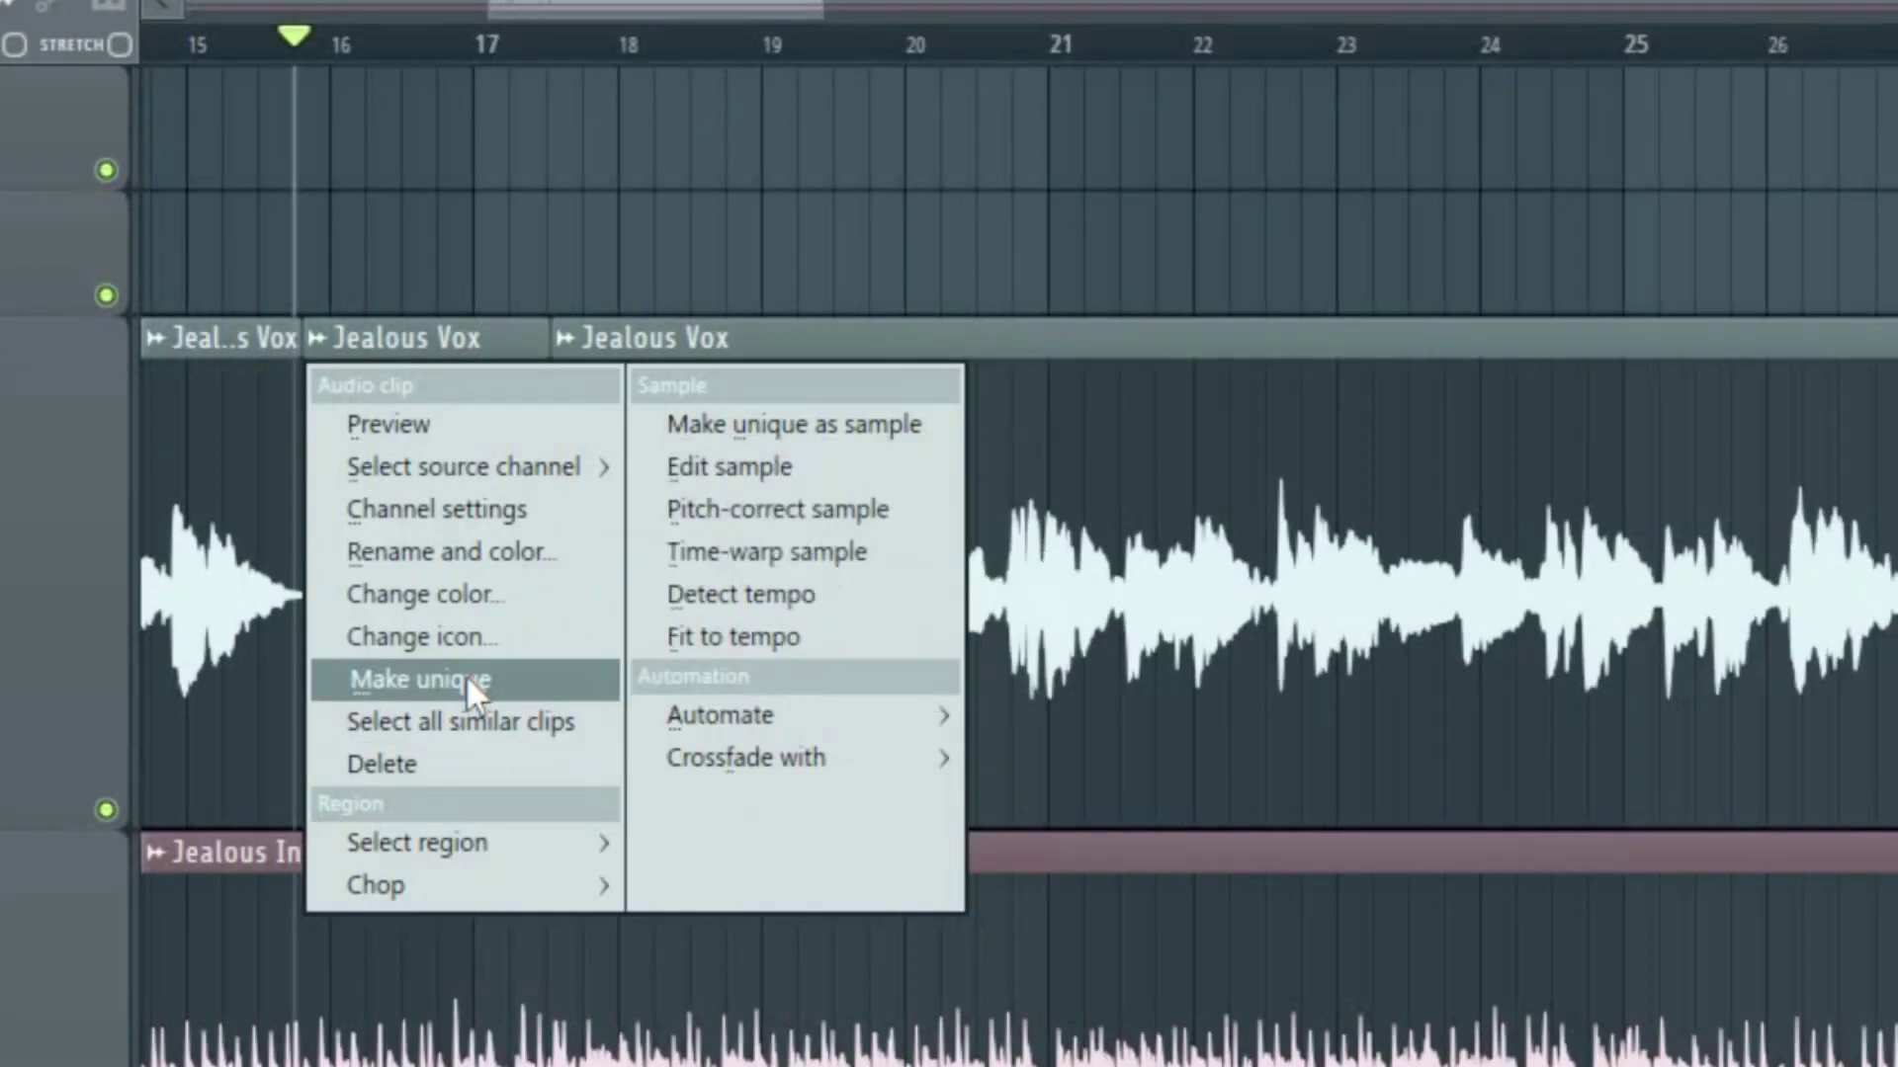
pyautogui.click(465, 679)
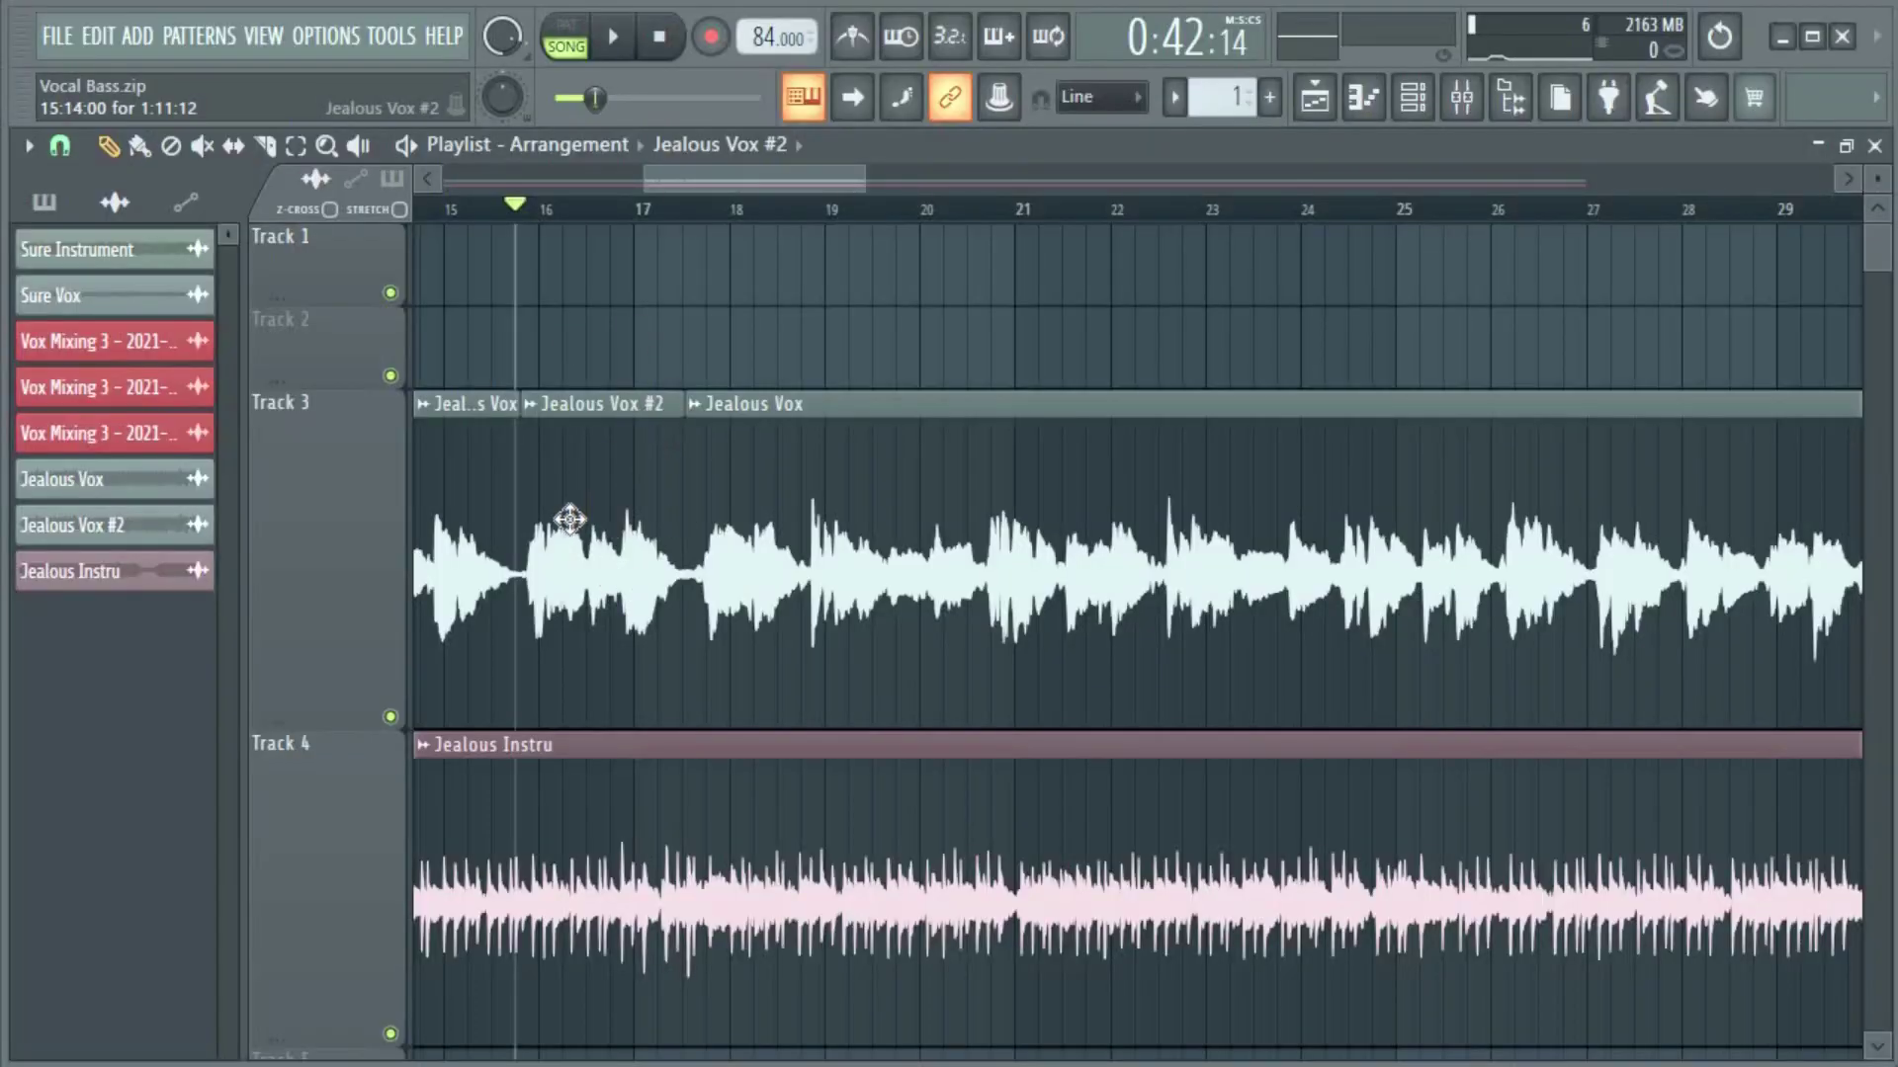
# - Check which mixer track the Jealous Vox #2 clip is routed to
pyautogui.doubleClick(569, 519)
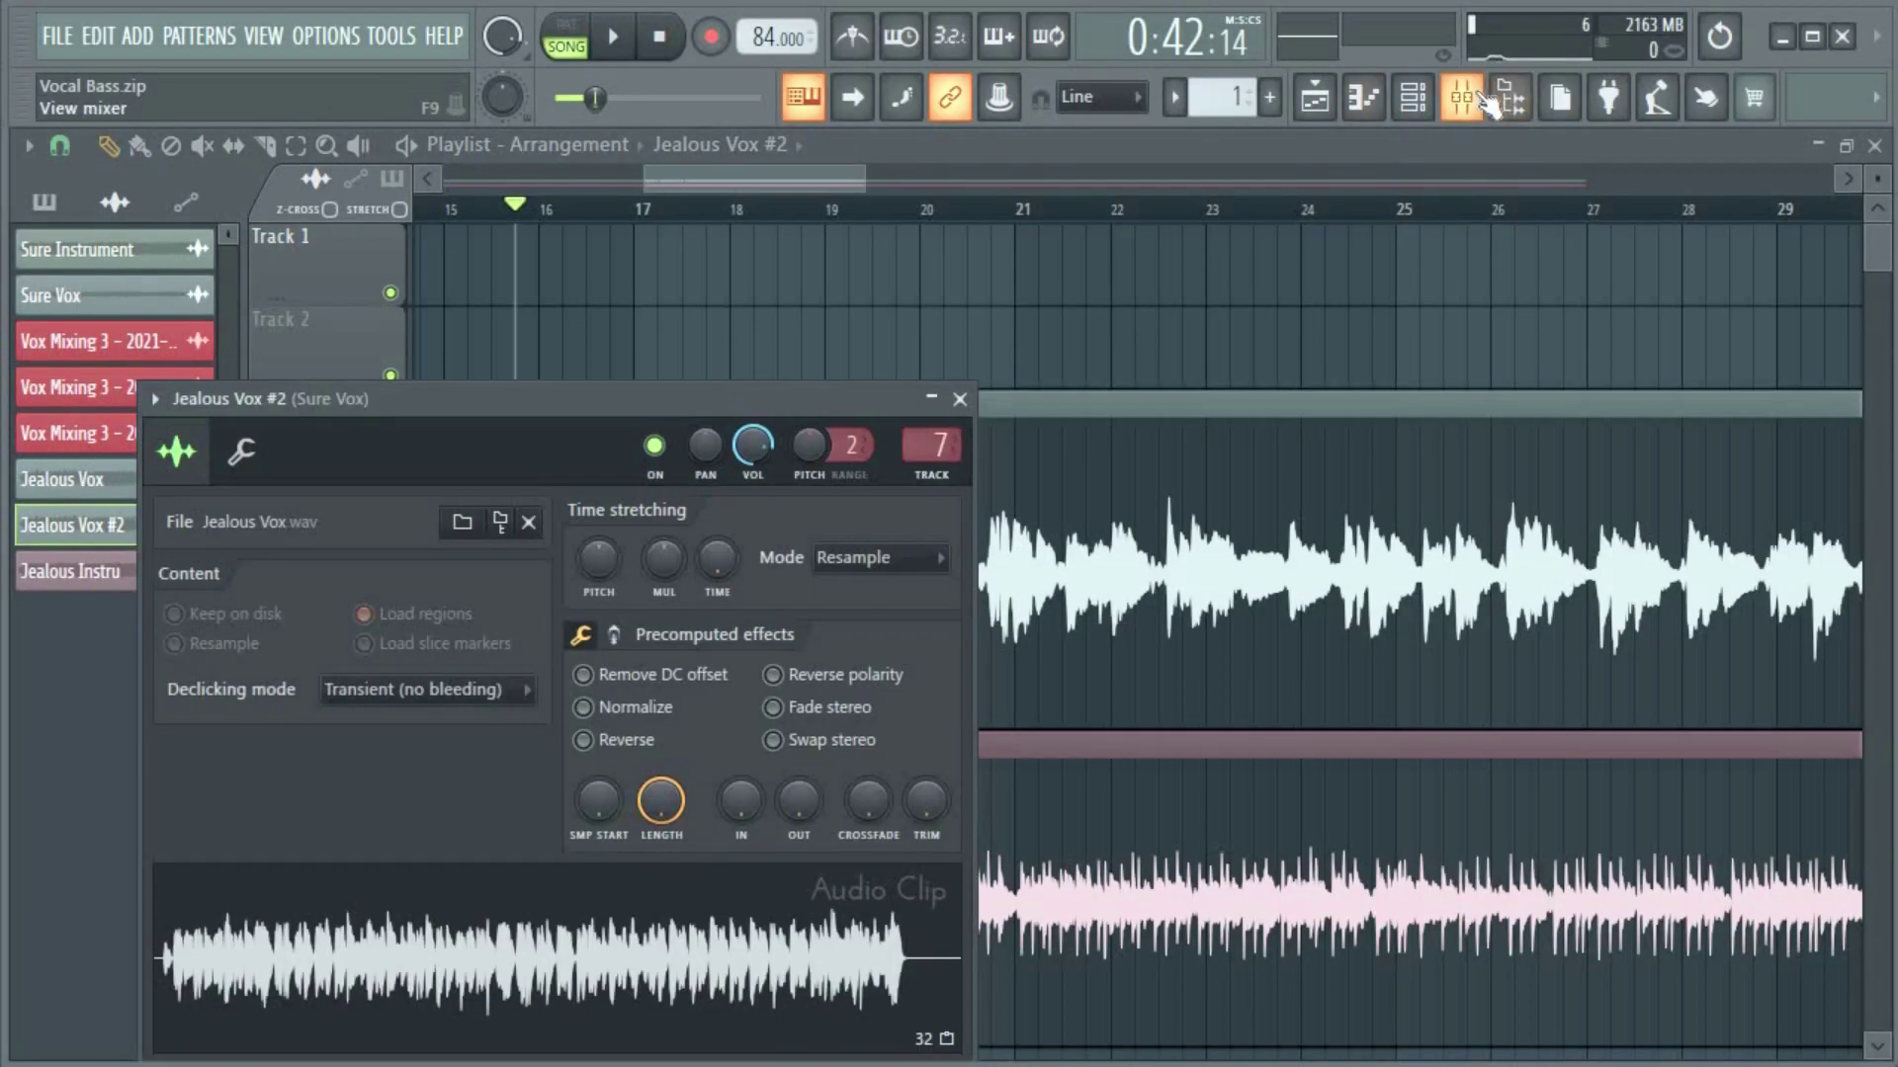
pyautogui.click(1461, 97)
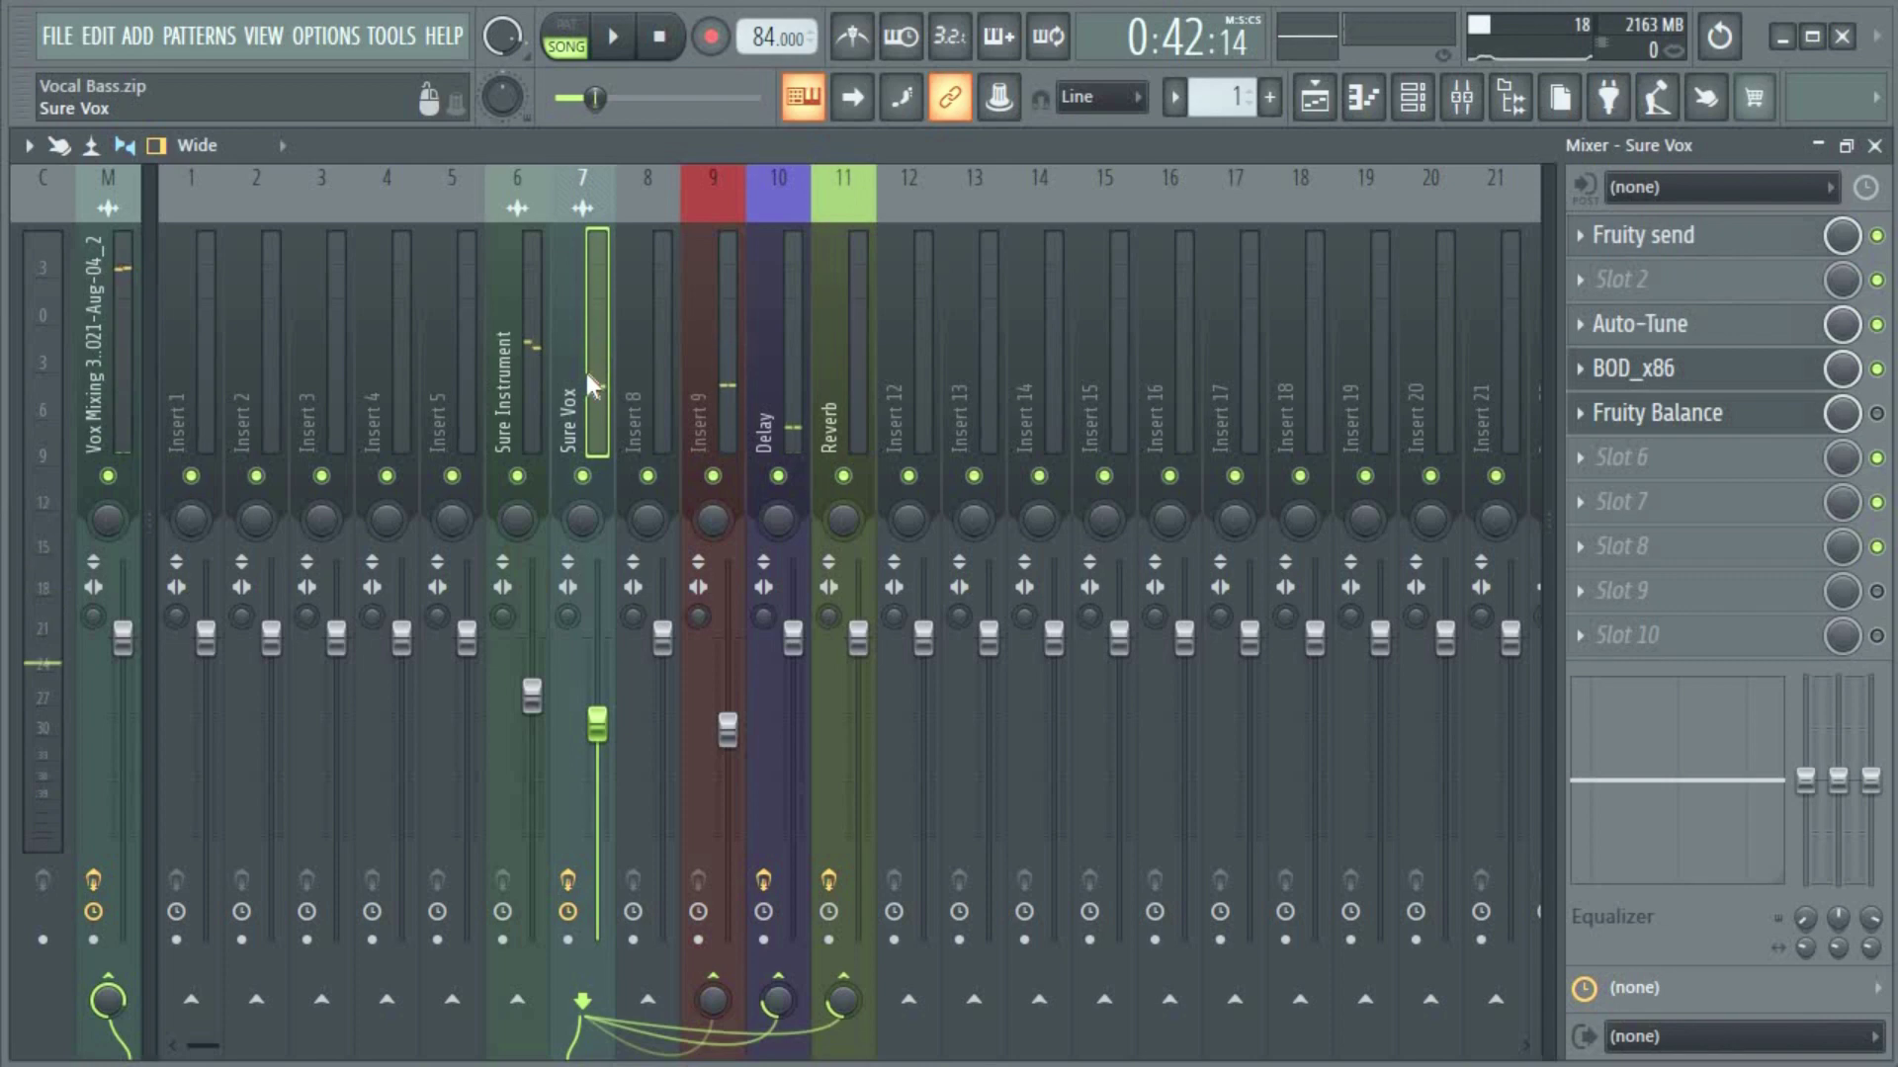
pyautogui.click(1462, 97)
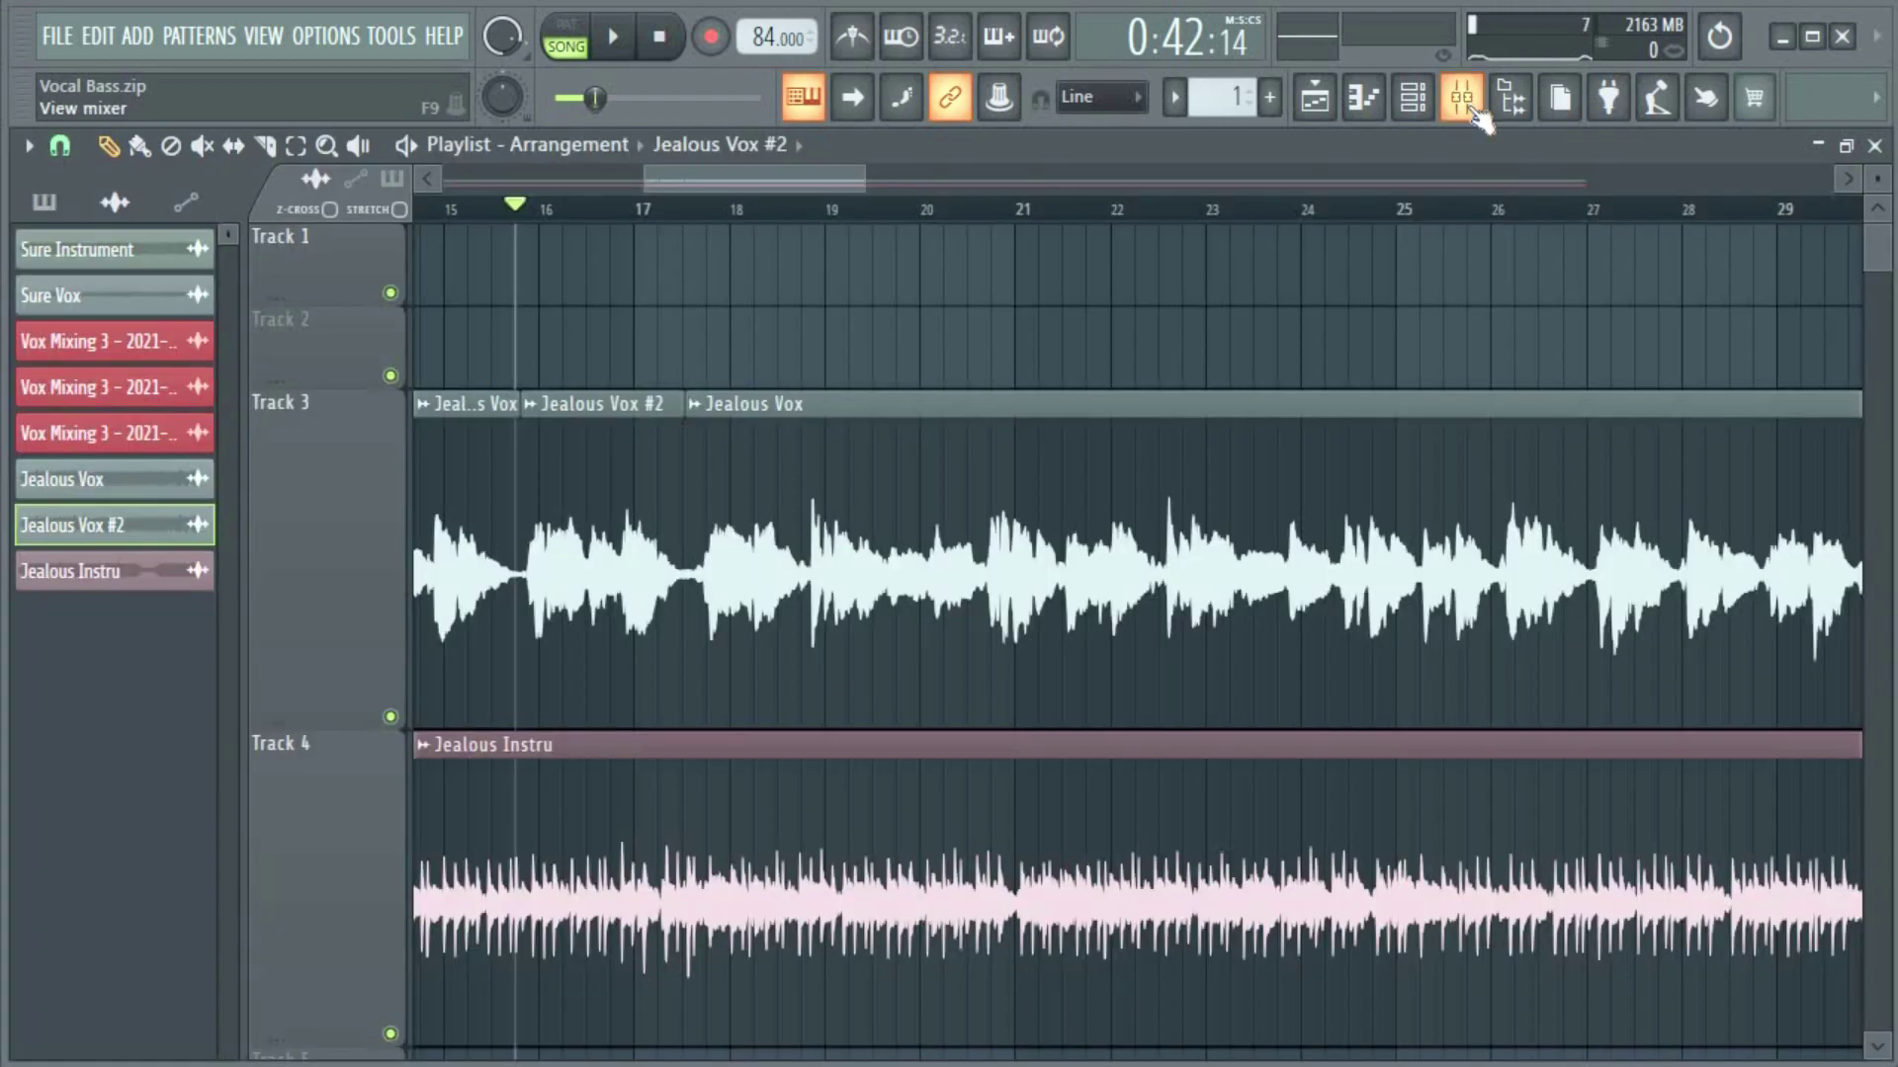
# - Select the remaining Jealous Vox audio clip and route it to mixer track 8
pyautogui.doubleClick(1179, 457)
pyautogui.click(1177, 353)
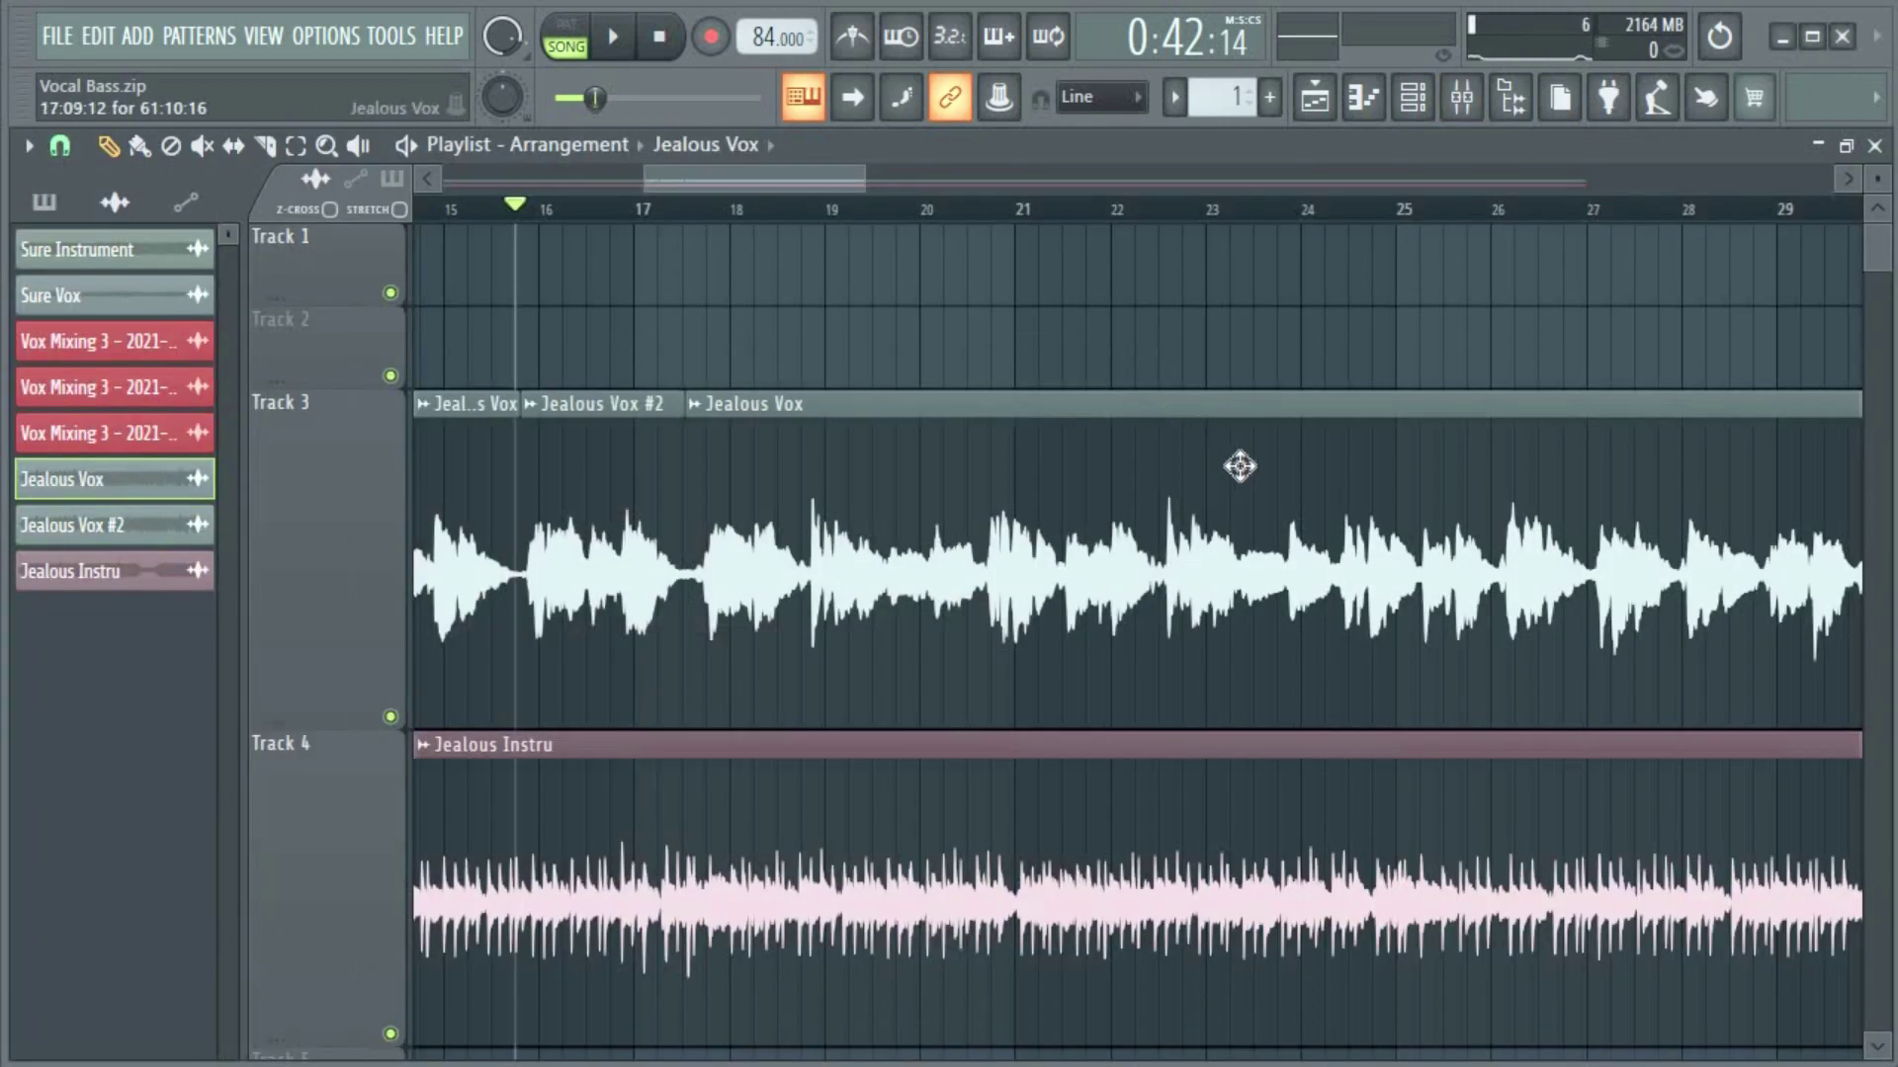
pyautogui.click(1462, 97)
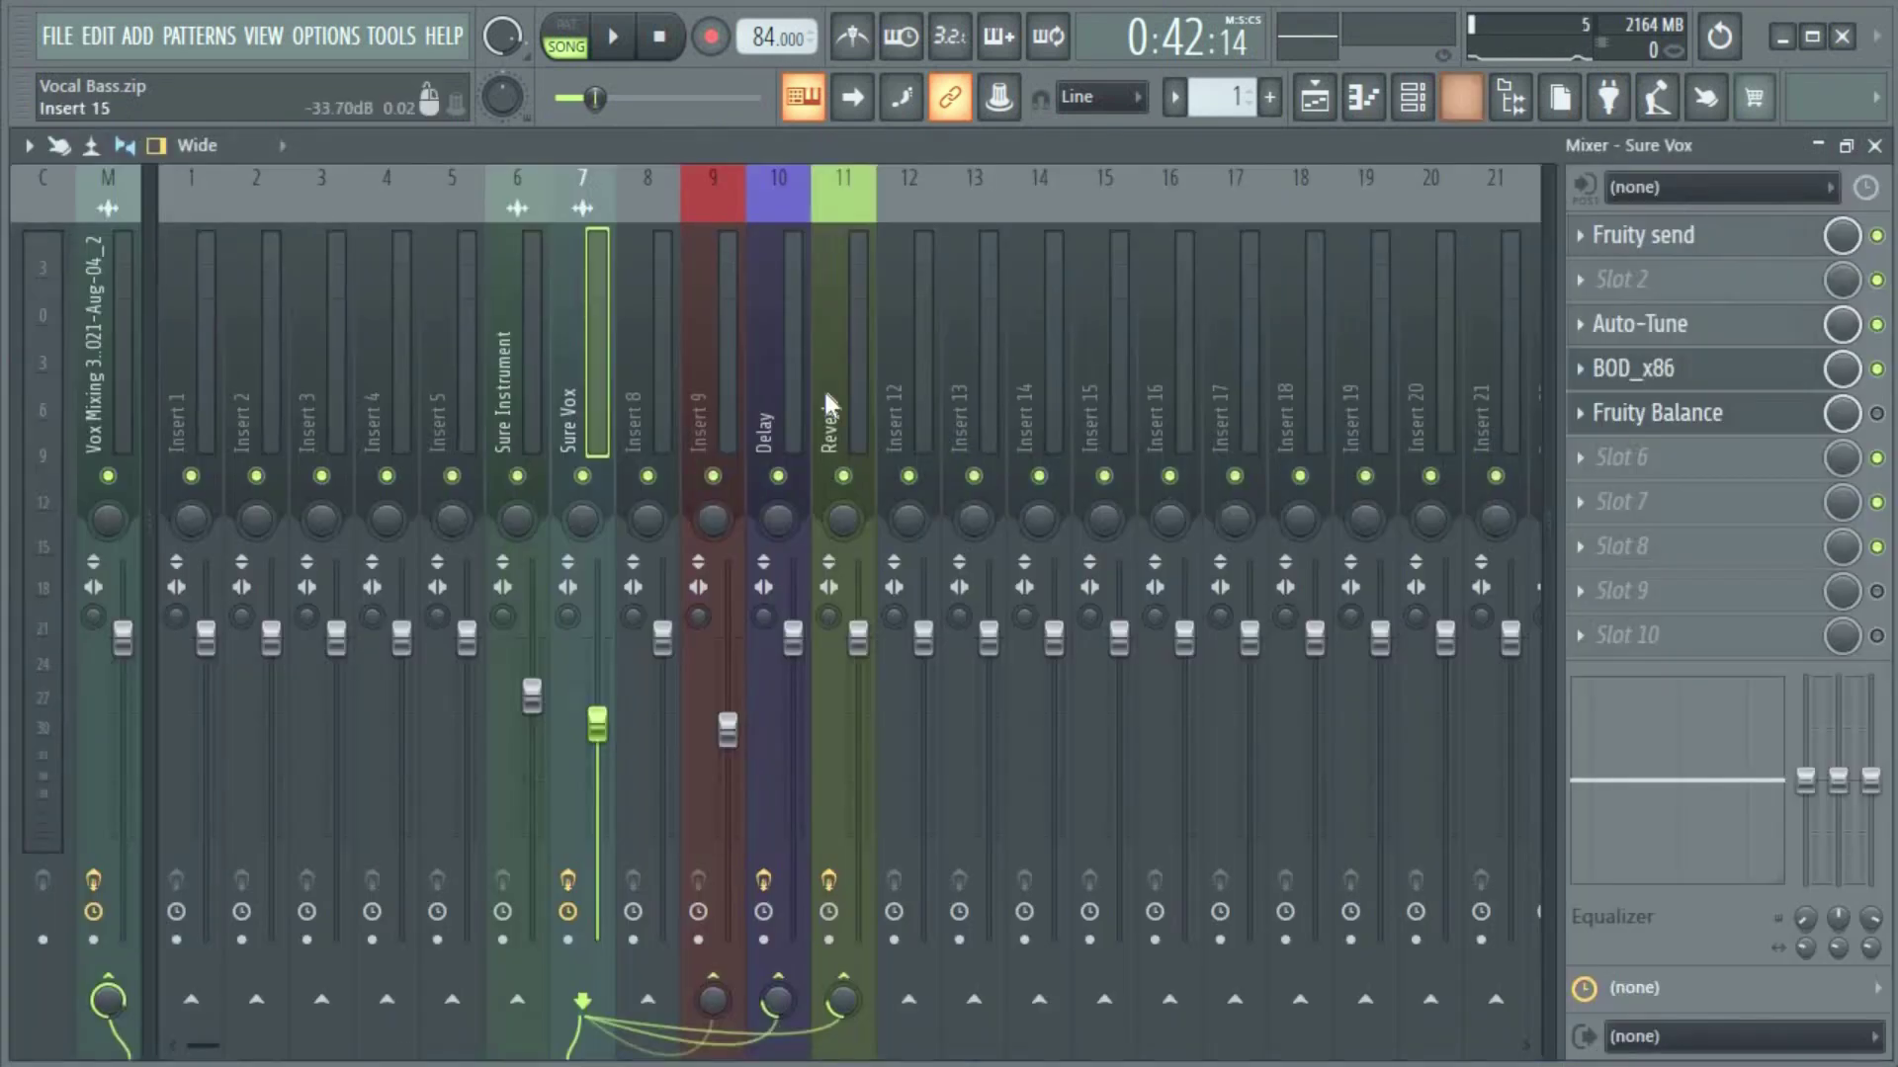
pyautogui.click(657, 395)
pyautogui.hotkey('ctrl', 'l')
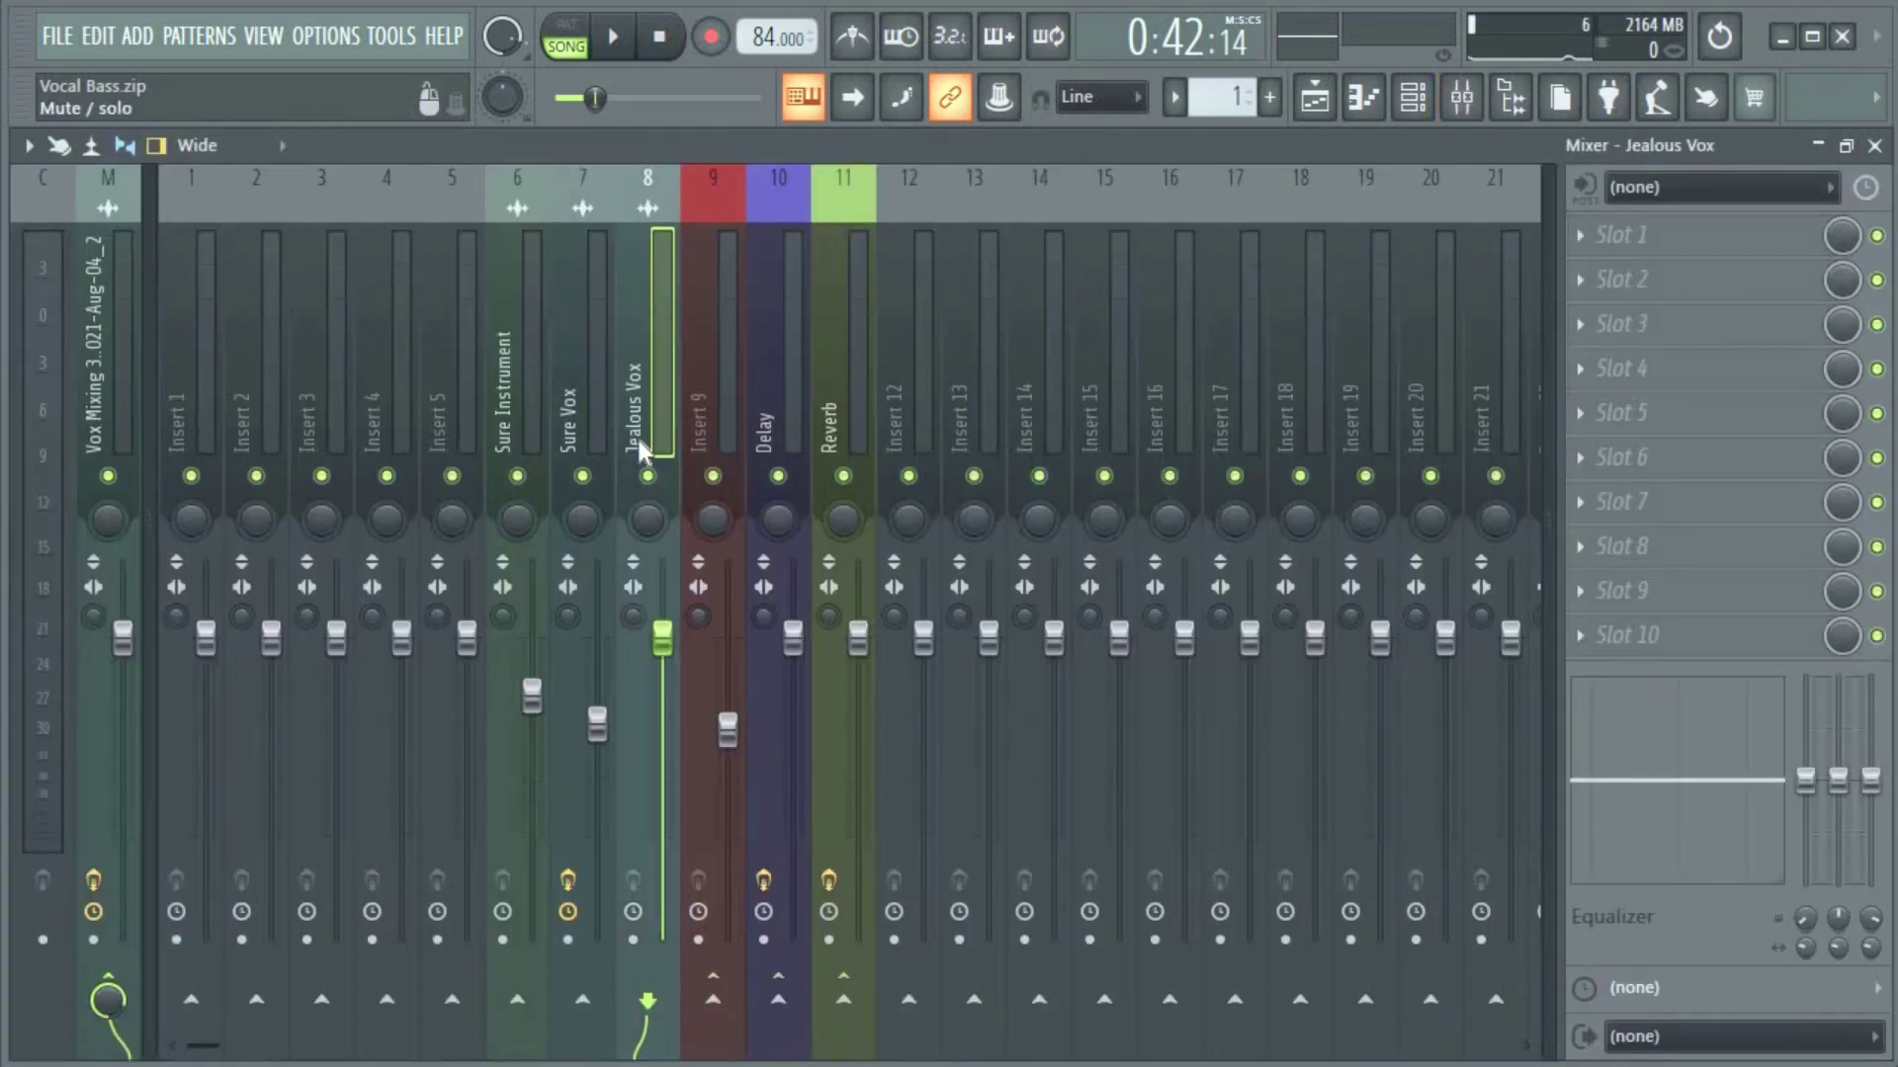
# - Listen briefly to the new routing and disable Fruity Send on the Sure Vox track
pyautogui.press('space')
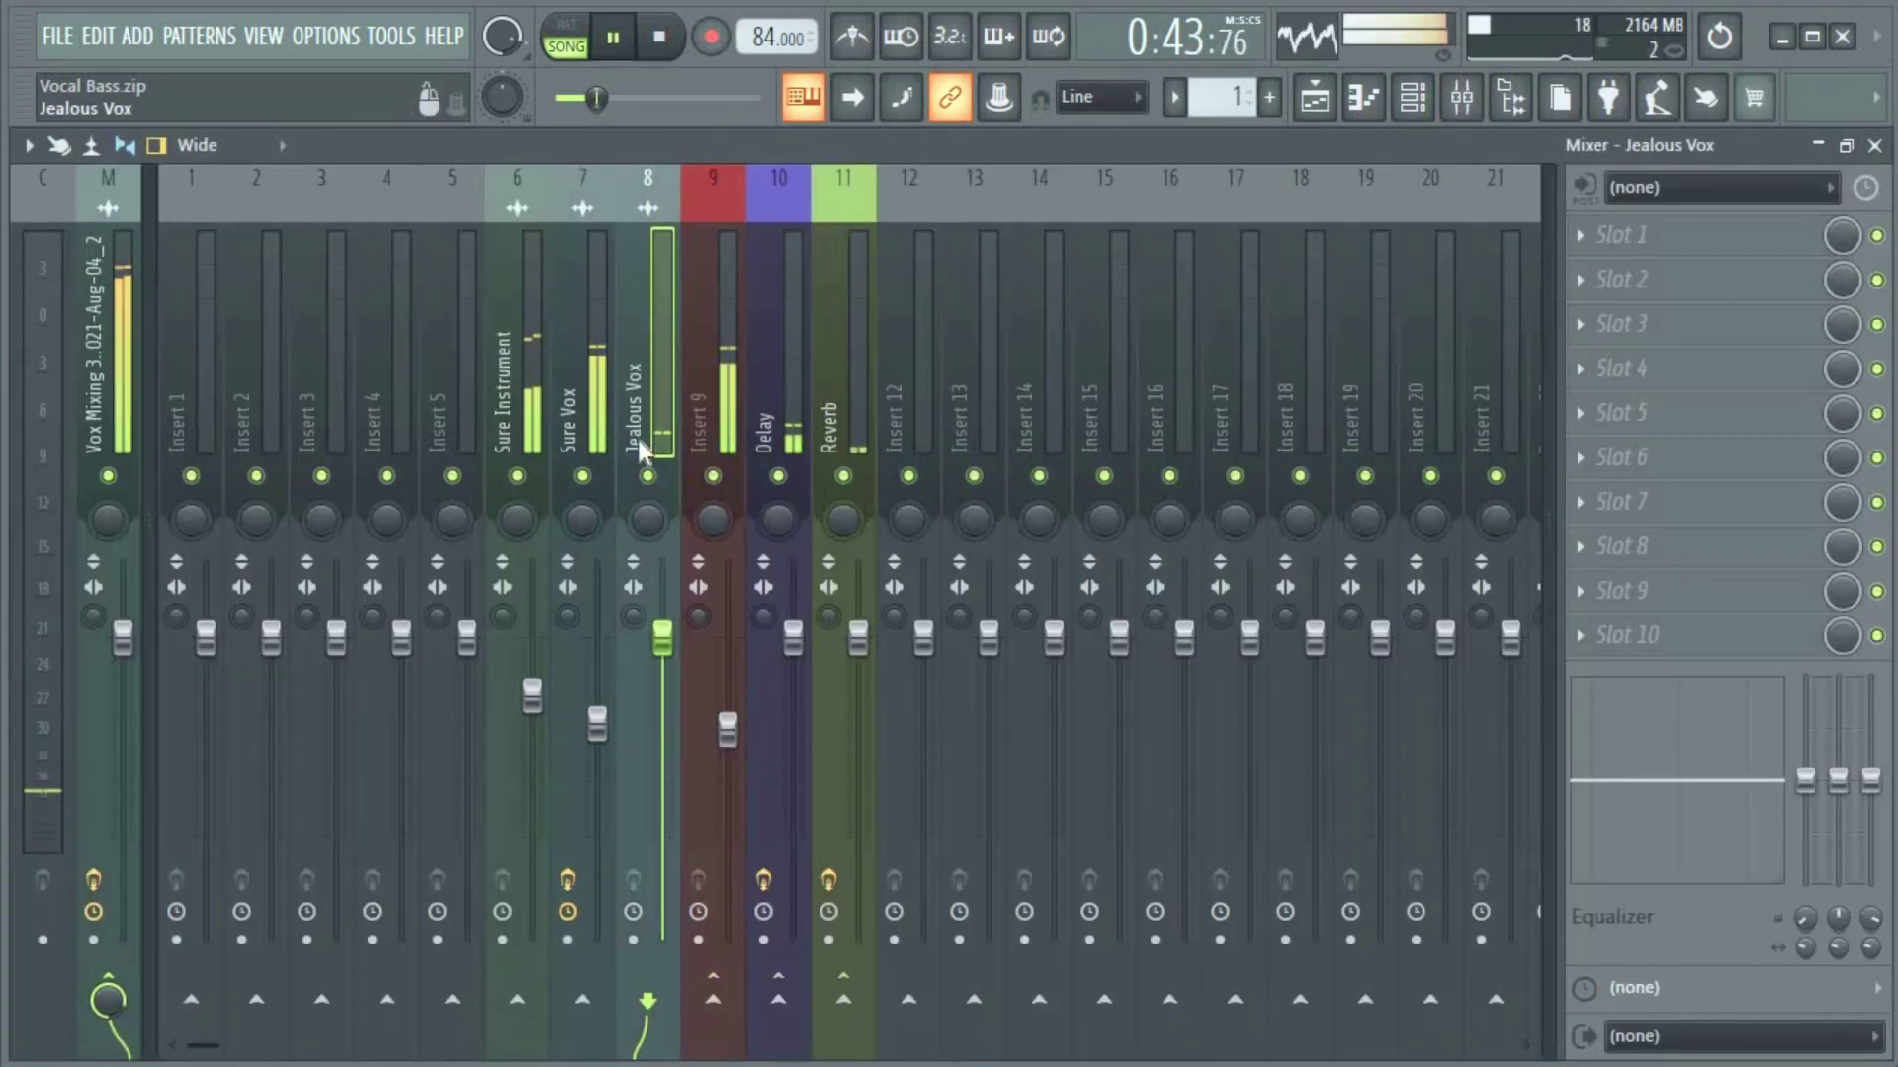
pyautogui.press('space')
pyautogui.press('Left')
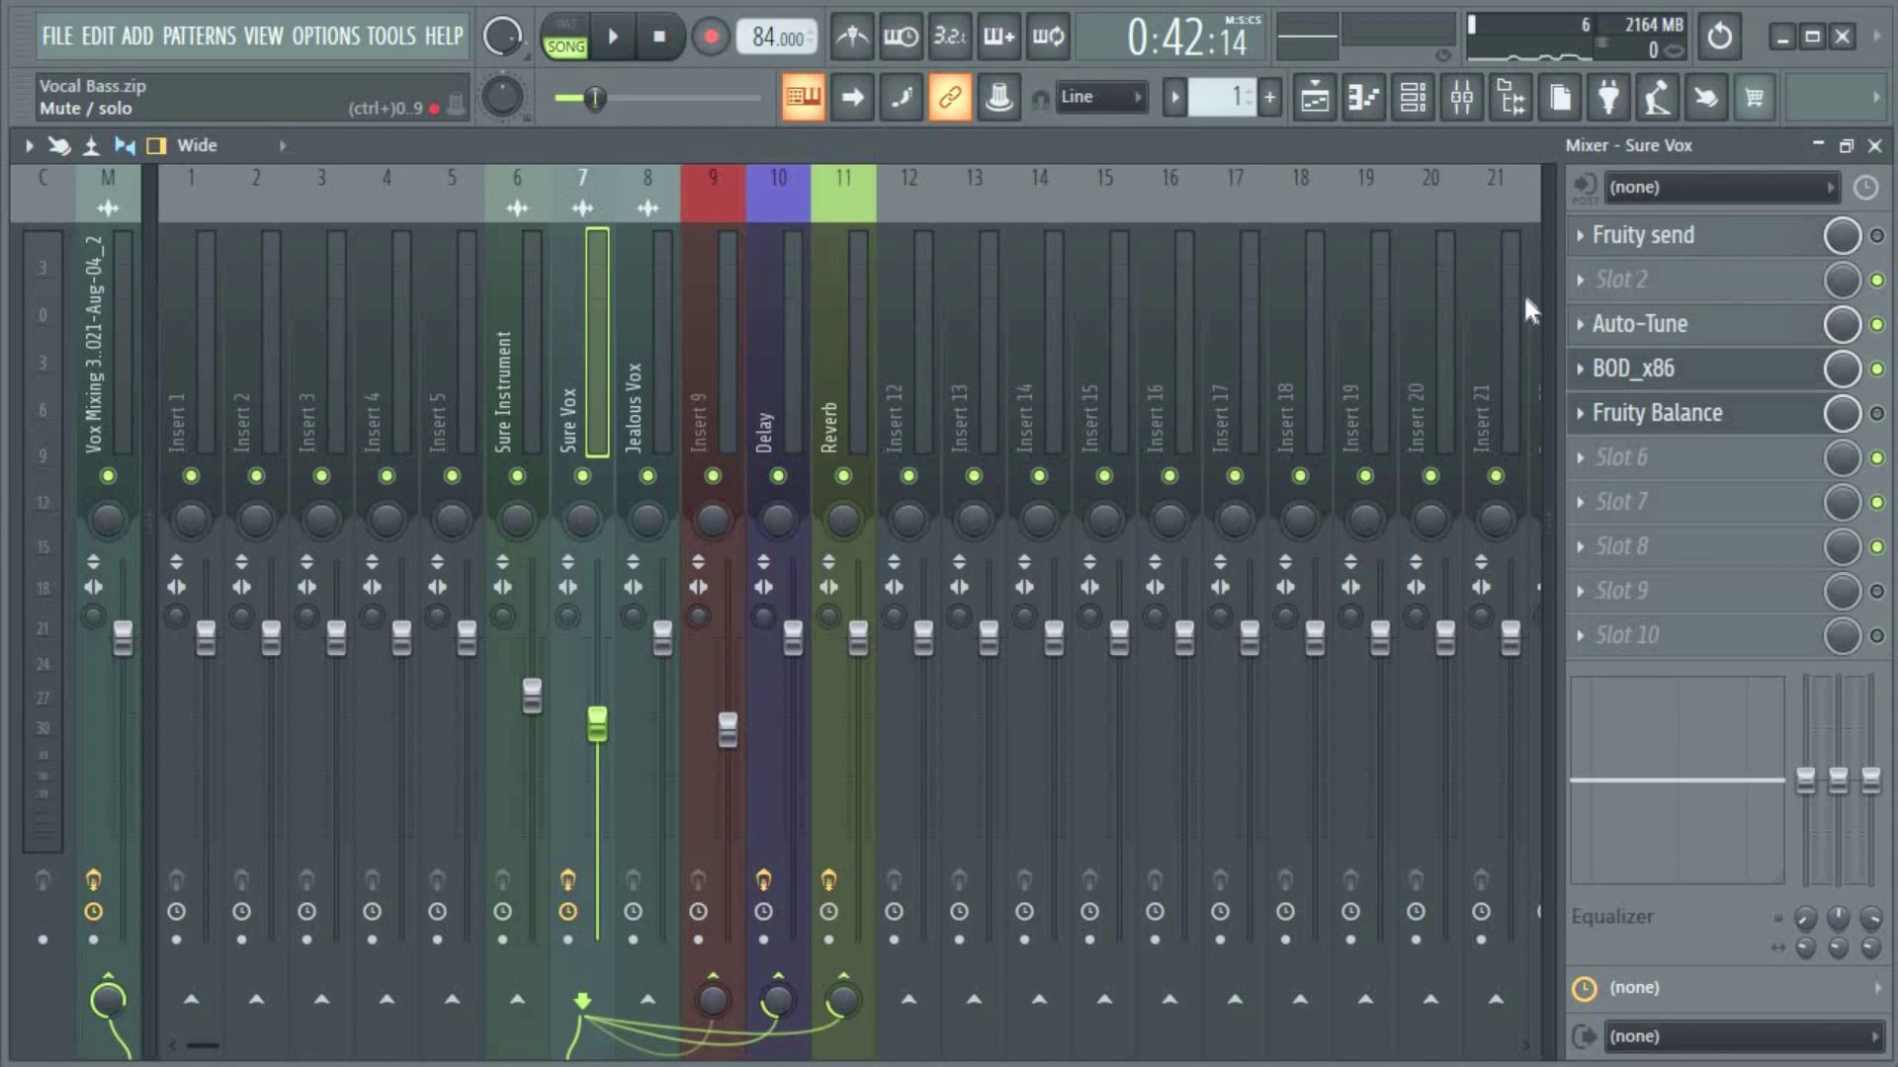
# - Play the song from the bass line and lower the Jealous Vox fader to 83%
pyautogui.press('space')
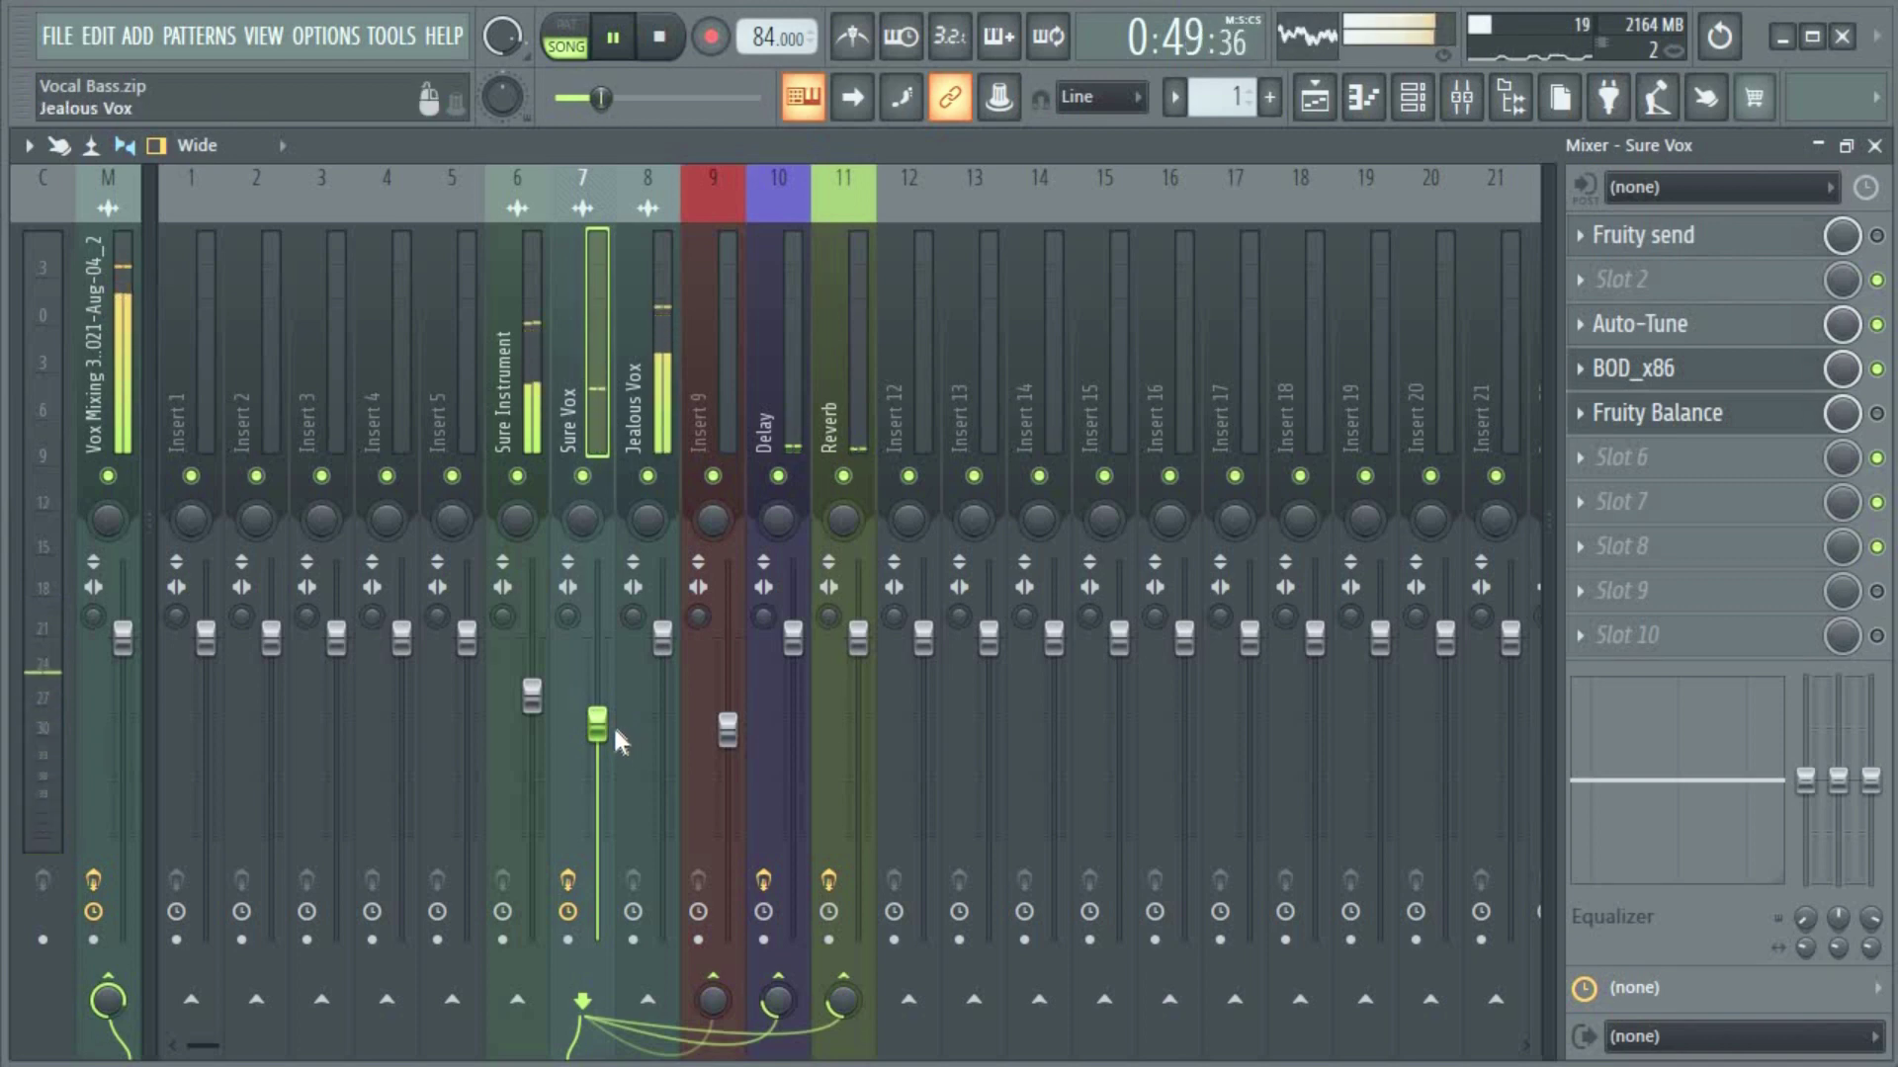
pyautogui.click(662, 638)
pyautogui.moveTo(662, 637); pyautogui.dragTo(662, 689)
pyautogui.press('space')
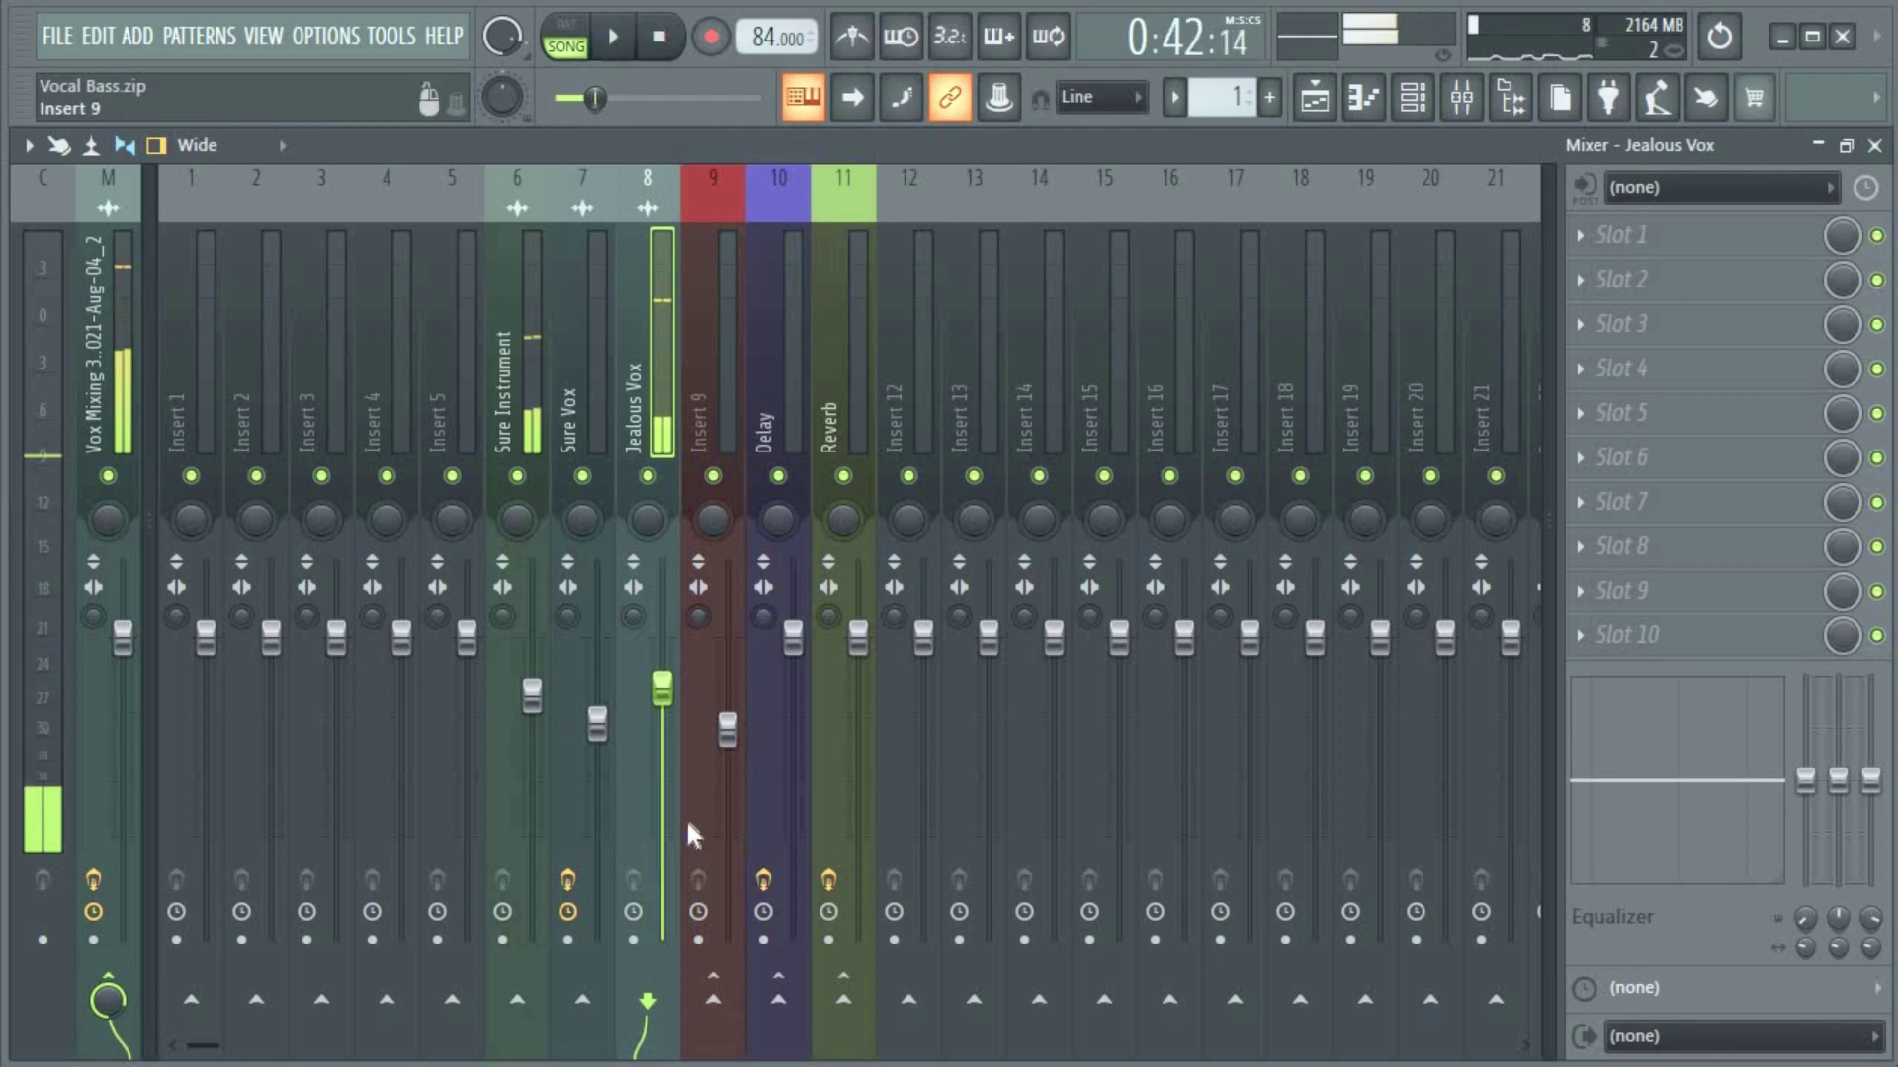
# - Route Jealous Vox to the Delay and Reverb tracks and reduce the send levels
pyautogui.rightClick(781, 1000)
pyautogui.click(845, 929)
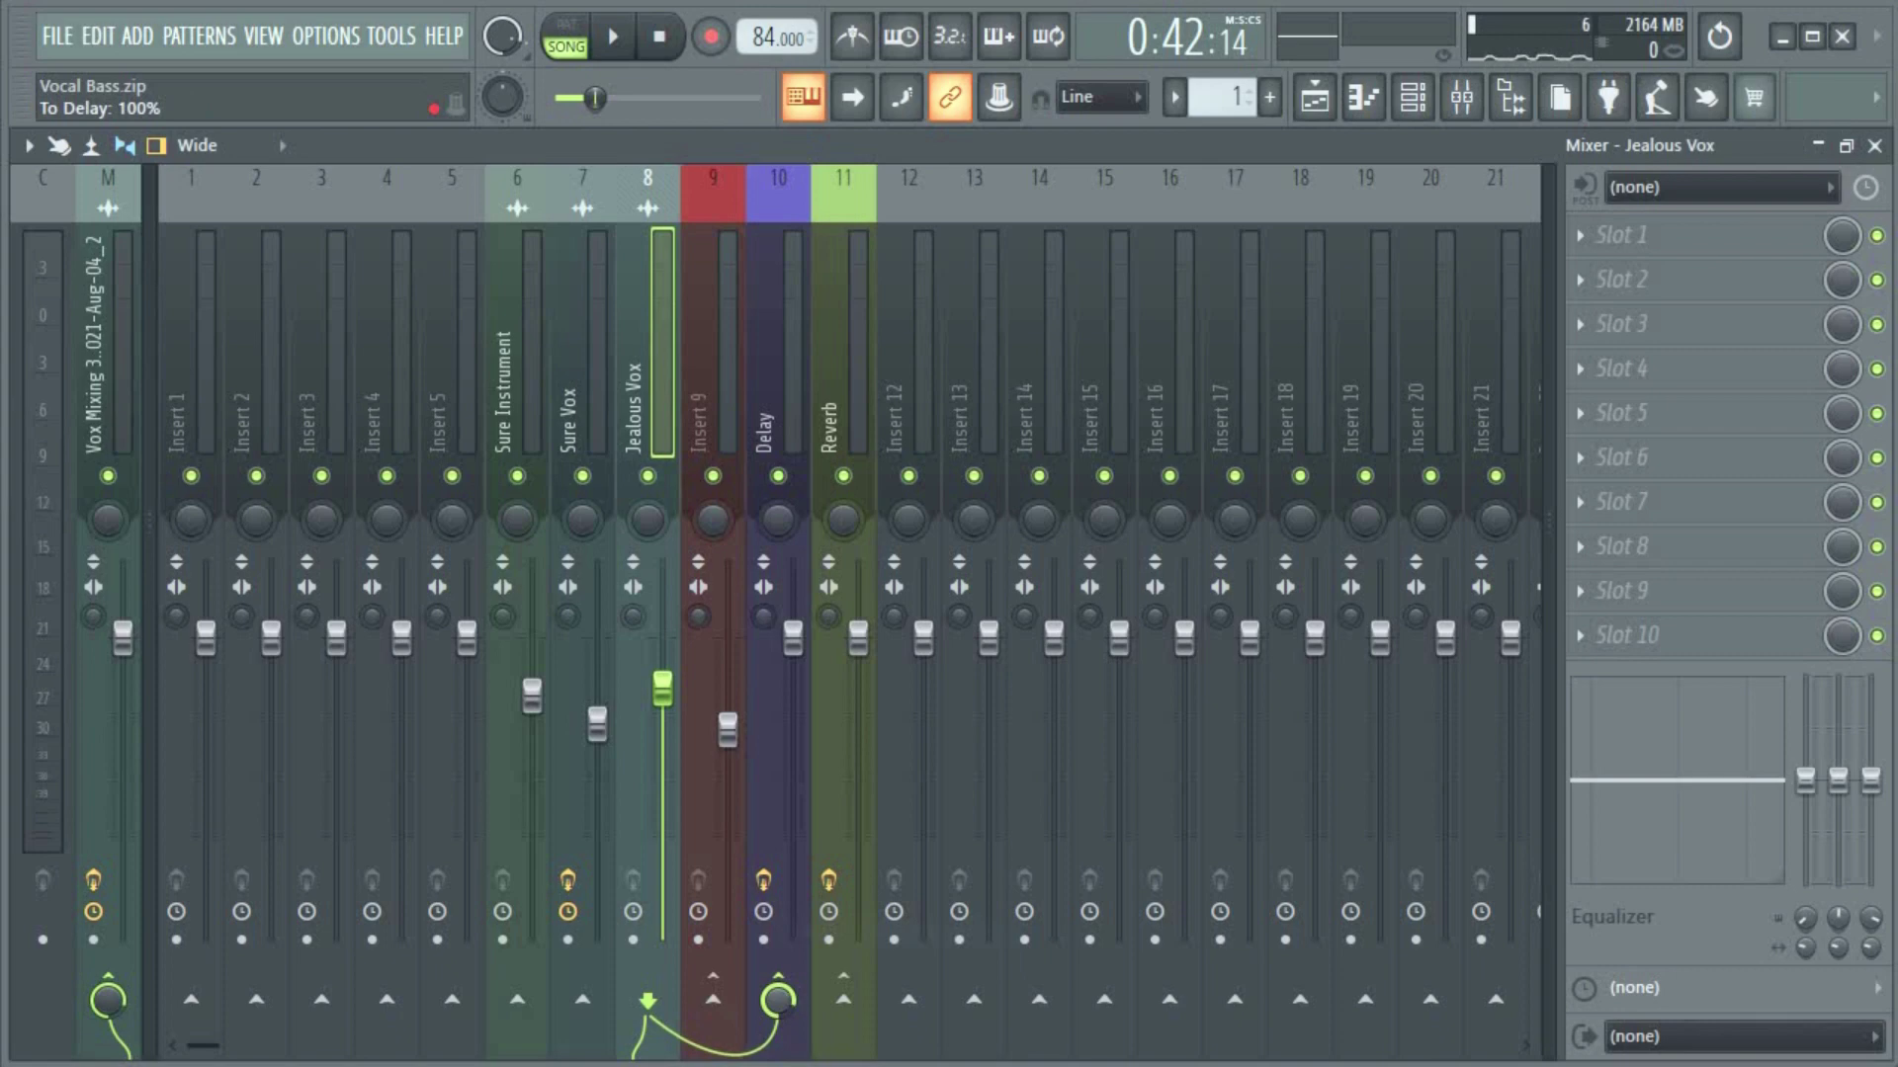
pyautogui.rightClick(843, 1000)
pyautogui.click(1002, 917)
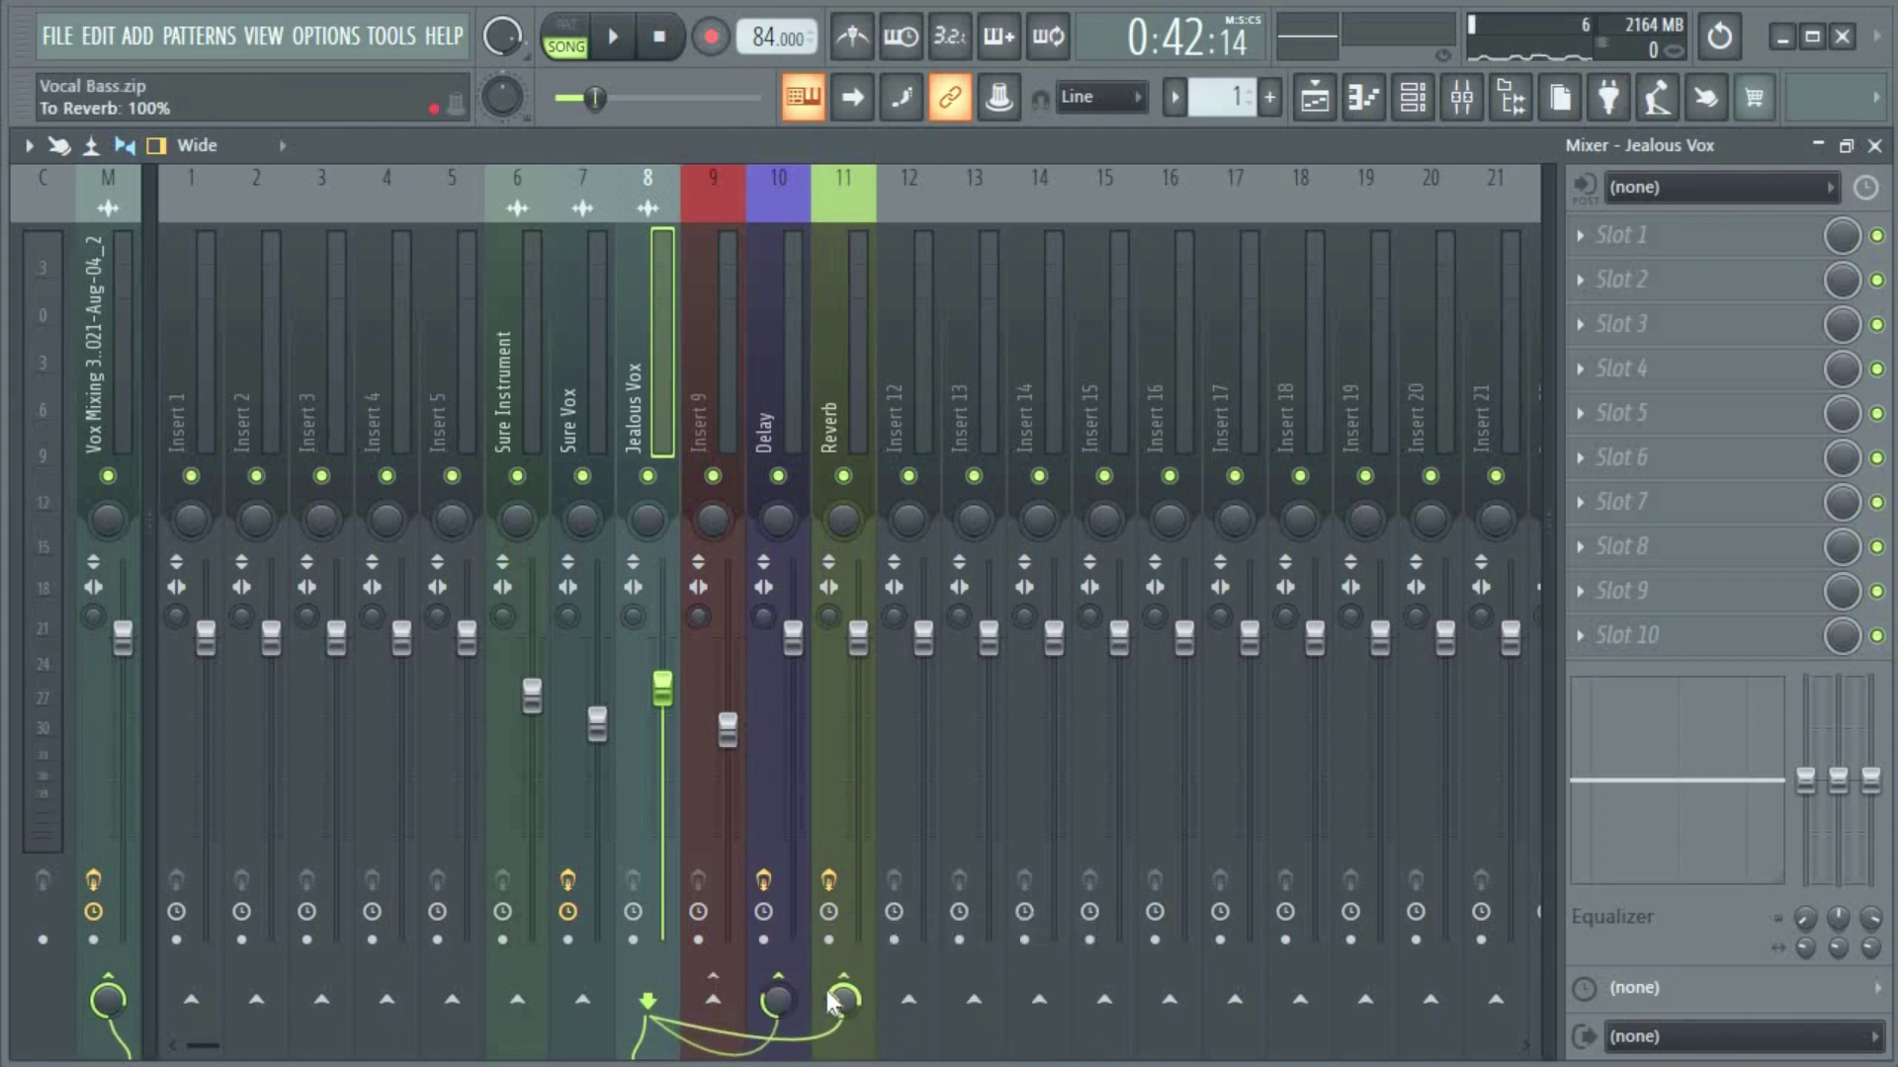
# - Play the song from about bar 12 and lower the Jealous Vox fader to 79% and the Sure Vox fader to 68%
pyautogui.press('F5')
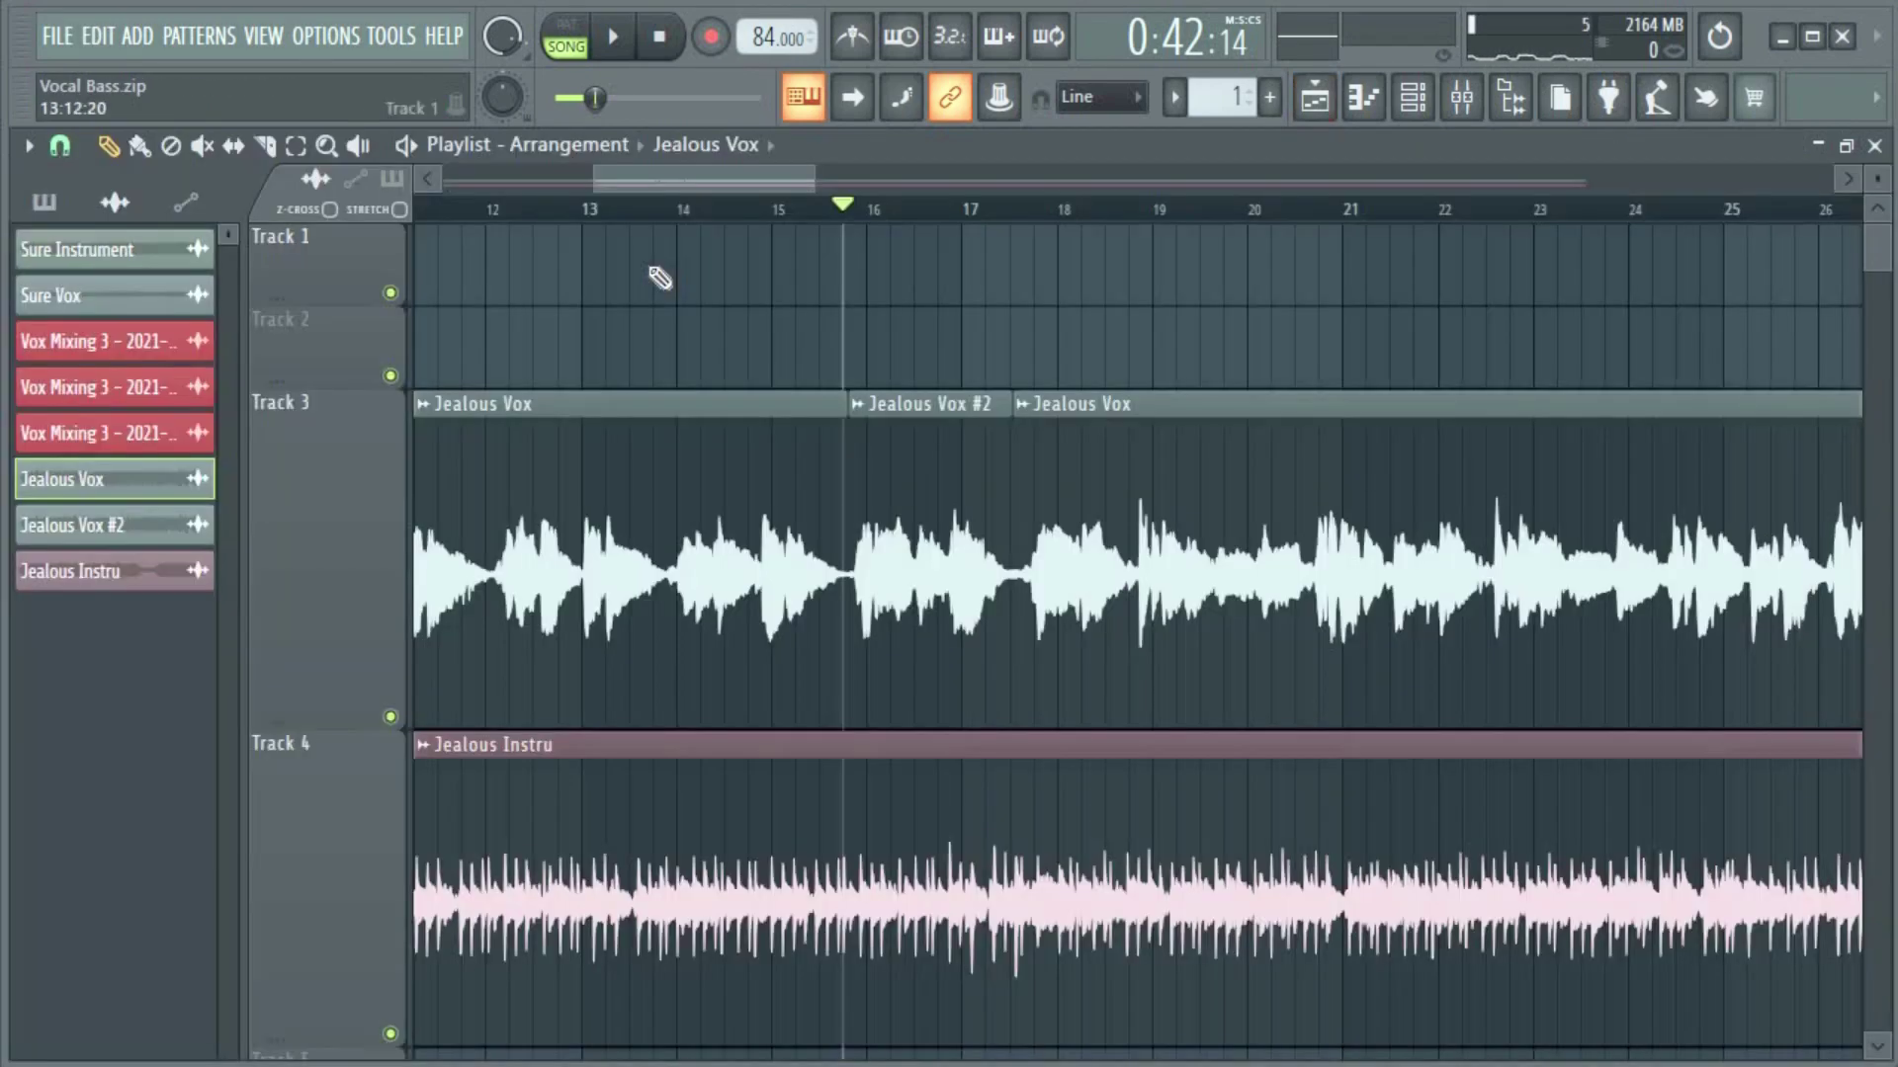
pyautogui.scroll(-2, 817, 212)
pyautogui.click(812, 210)
pyautogui.press('space')
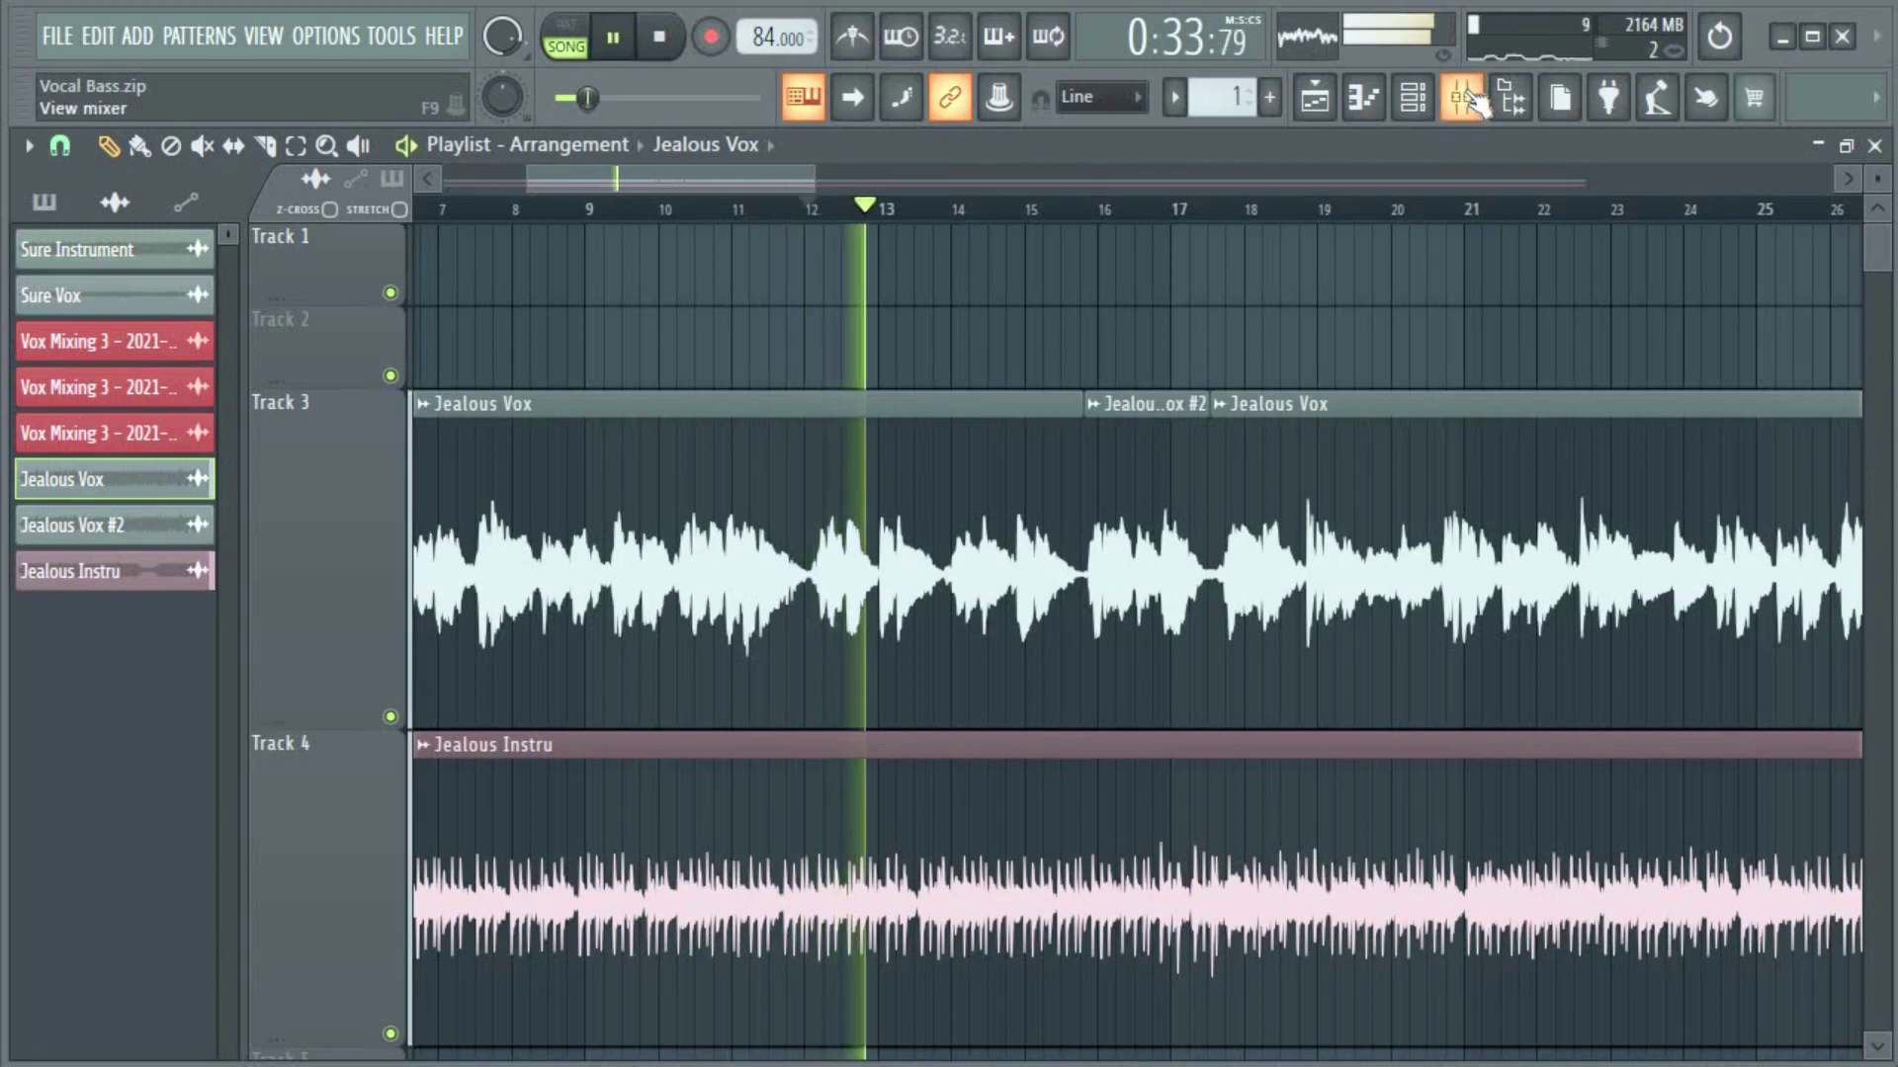
pyautogui.click(1462, 97)
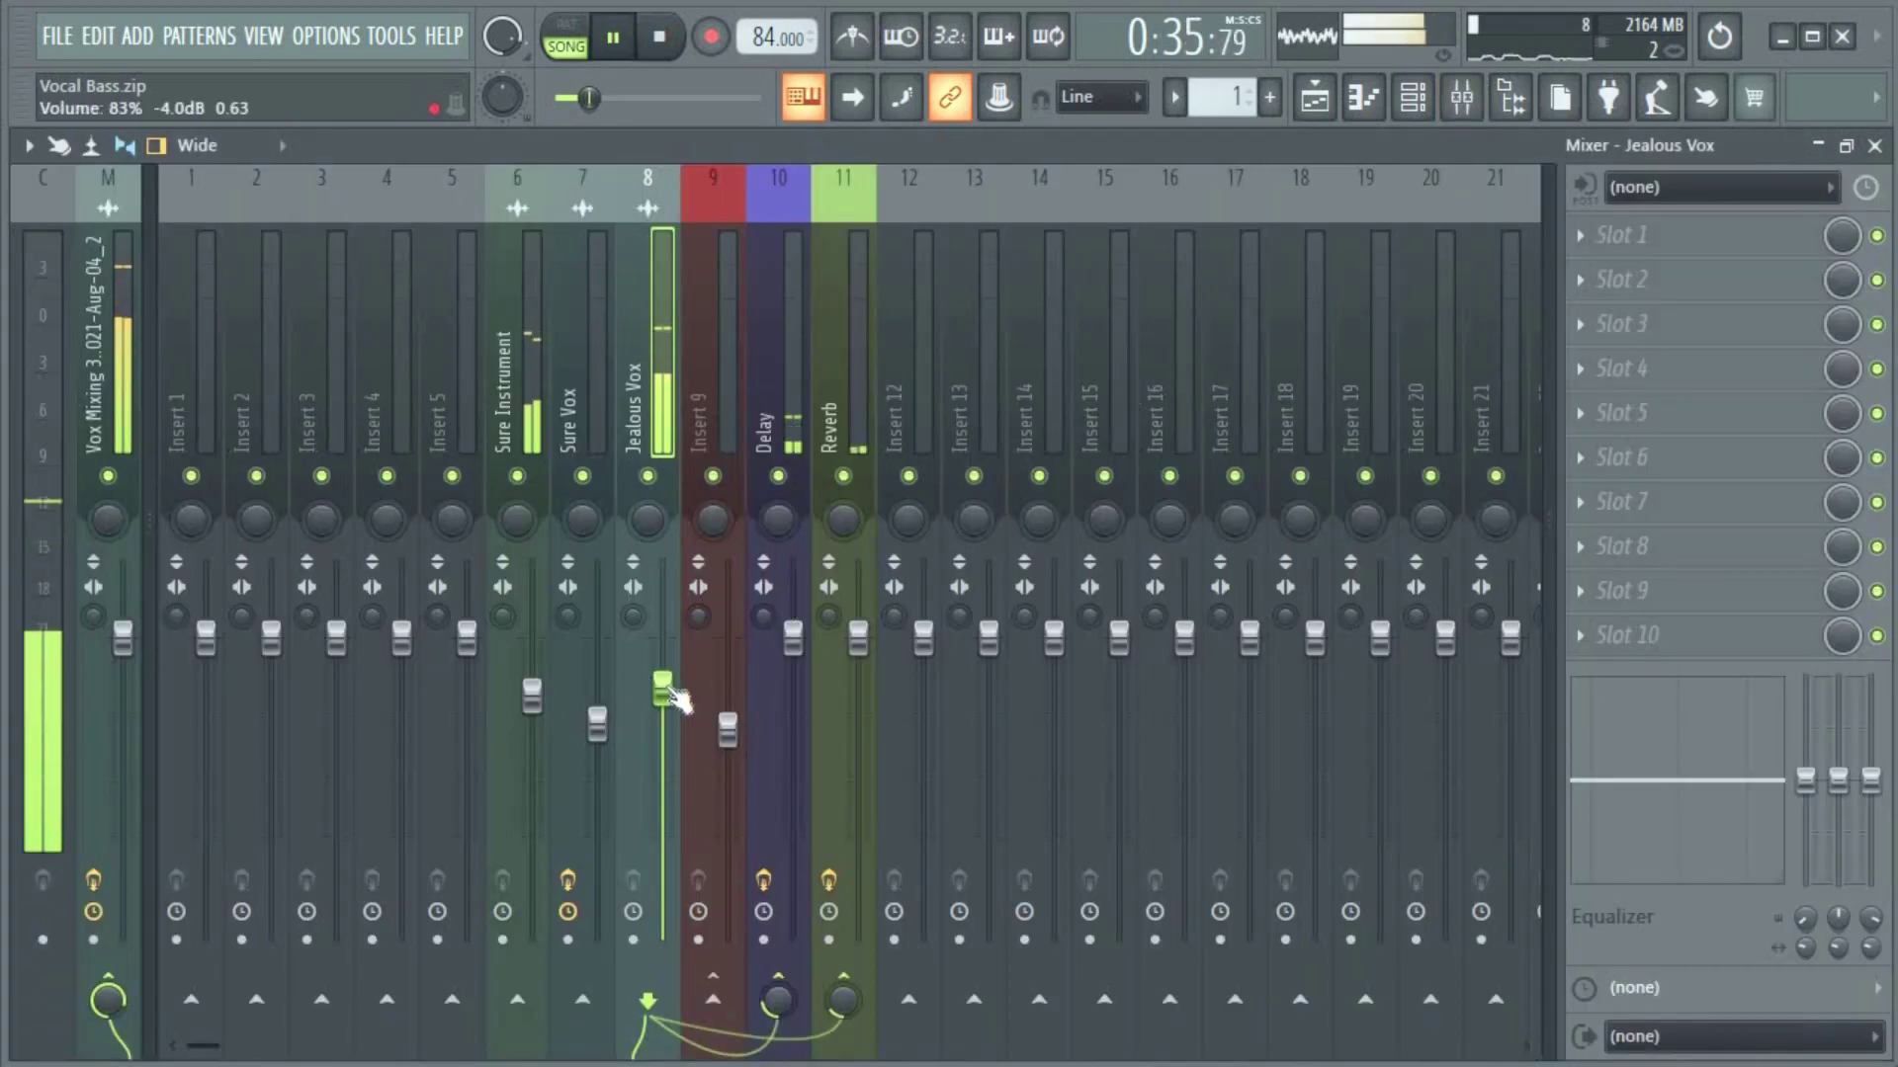
pyautogui.moveTo(662, 689); pyautogui.dragTo(662, 701)
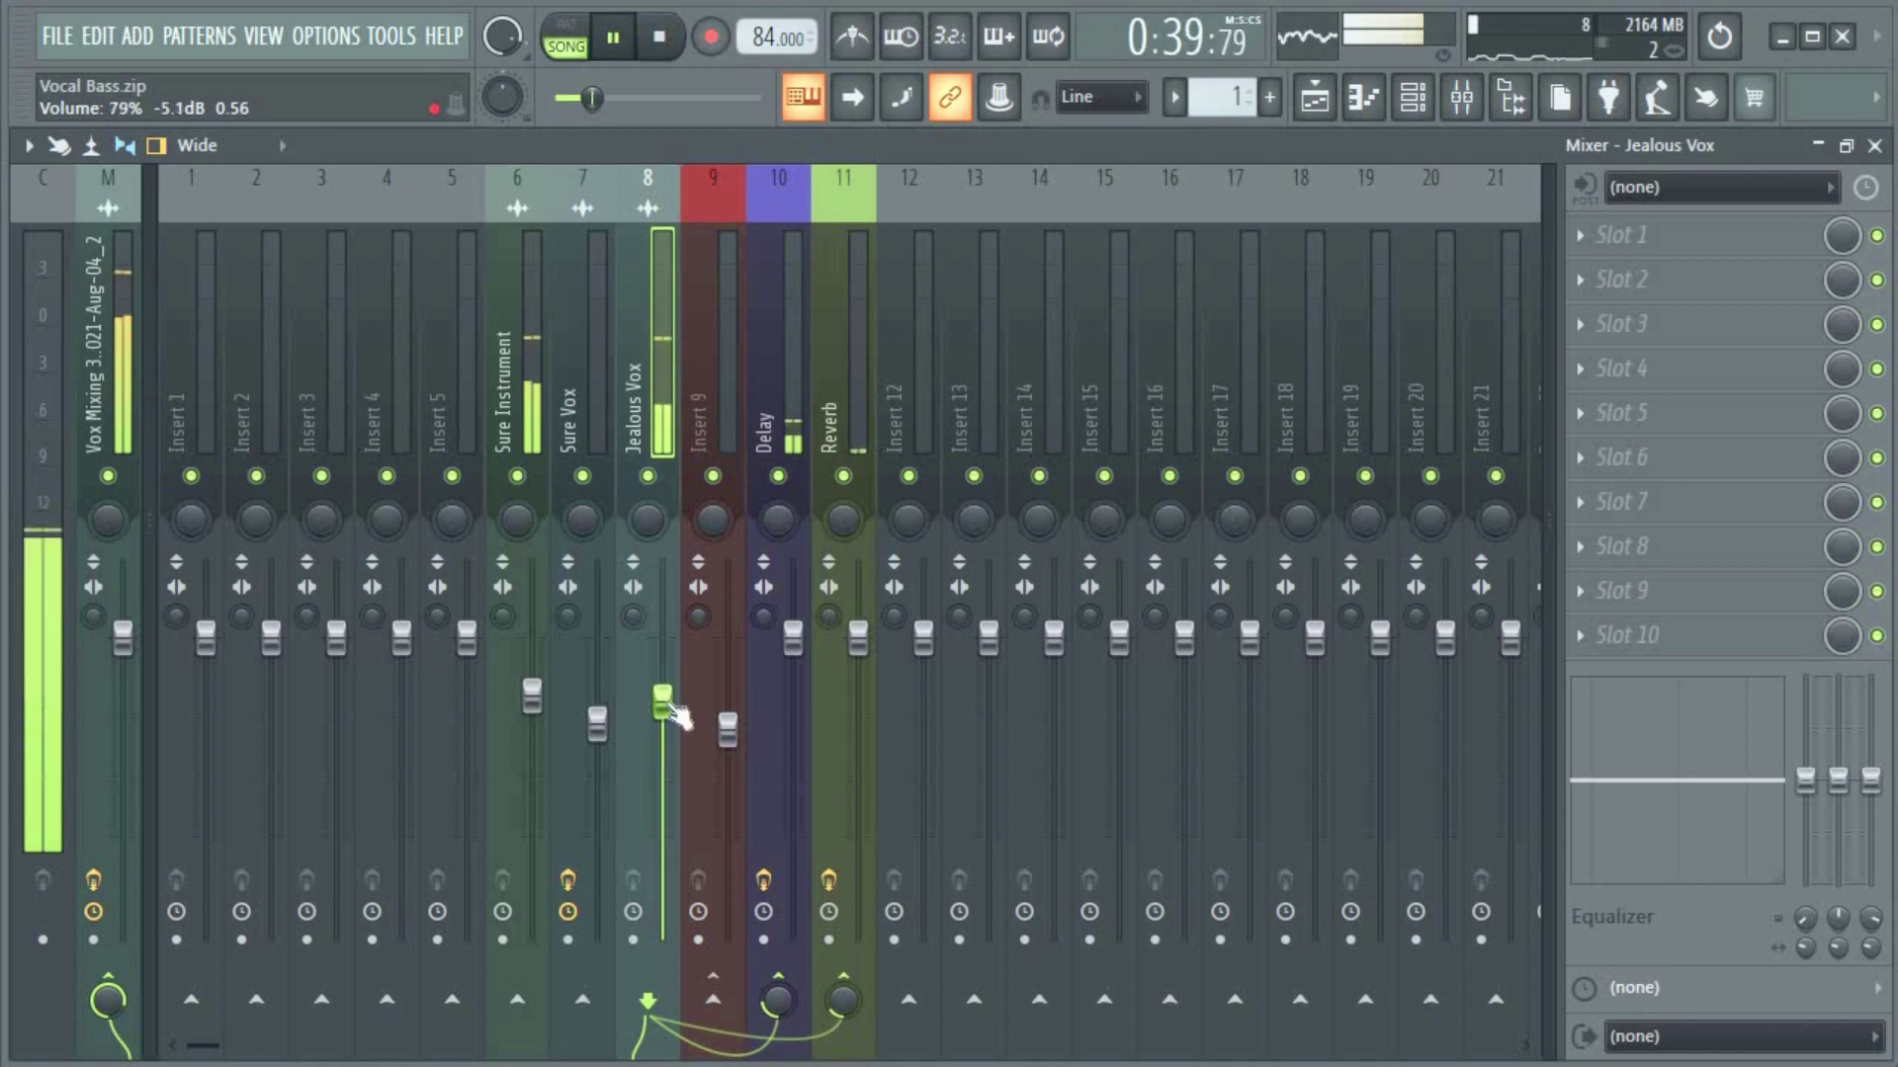
pyautogui.moveTo(662, 701); pyautogui.dragTo(599, 732)
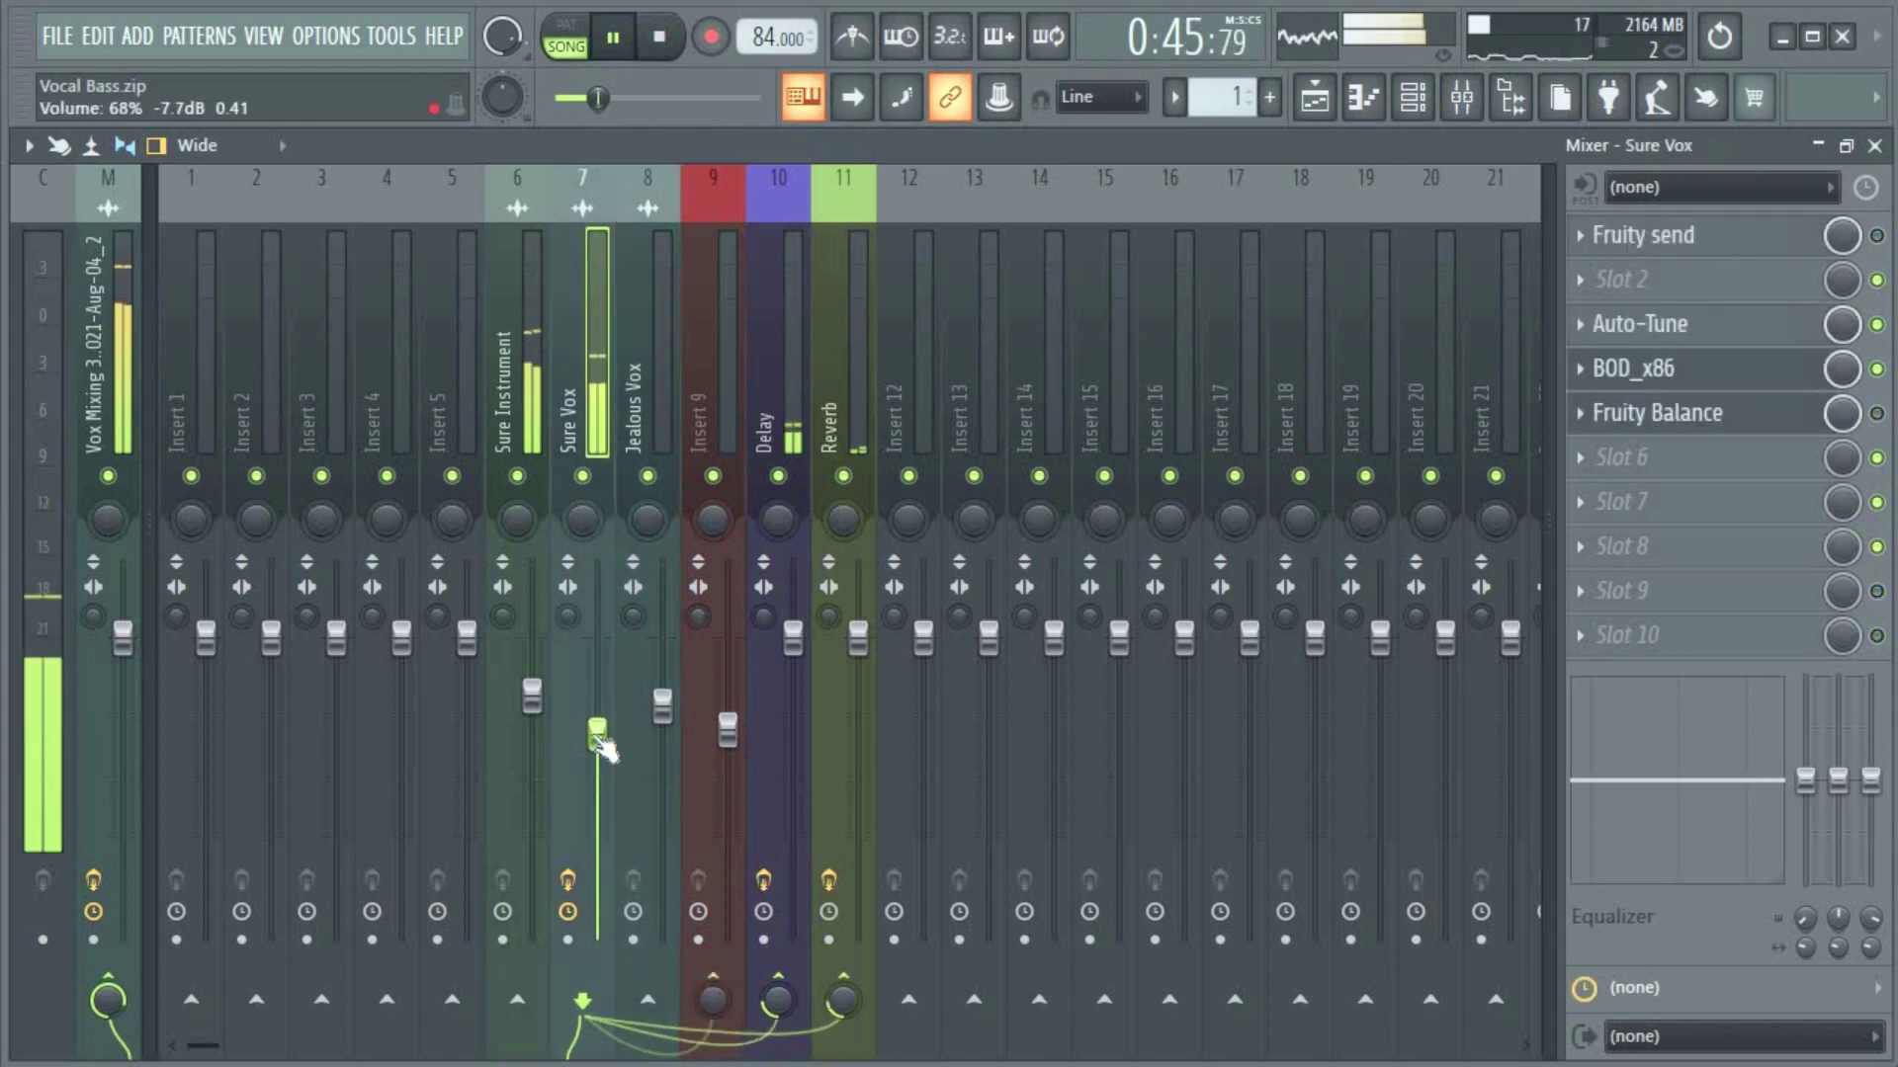
# - Listen to the passage around the bass line while checking the playlist clips and mixer tracks
pyautogui.click(1315, 97)
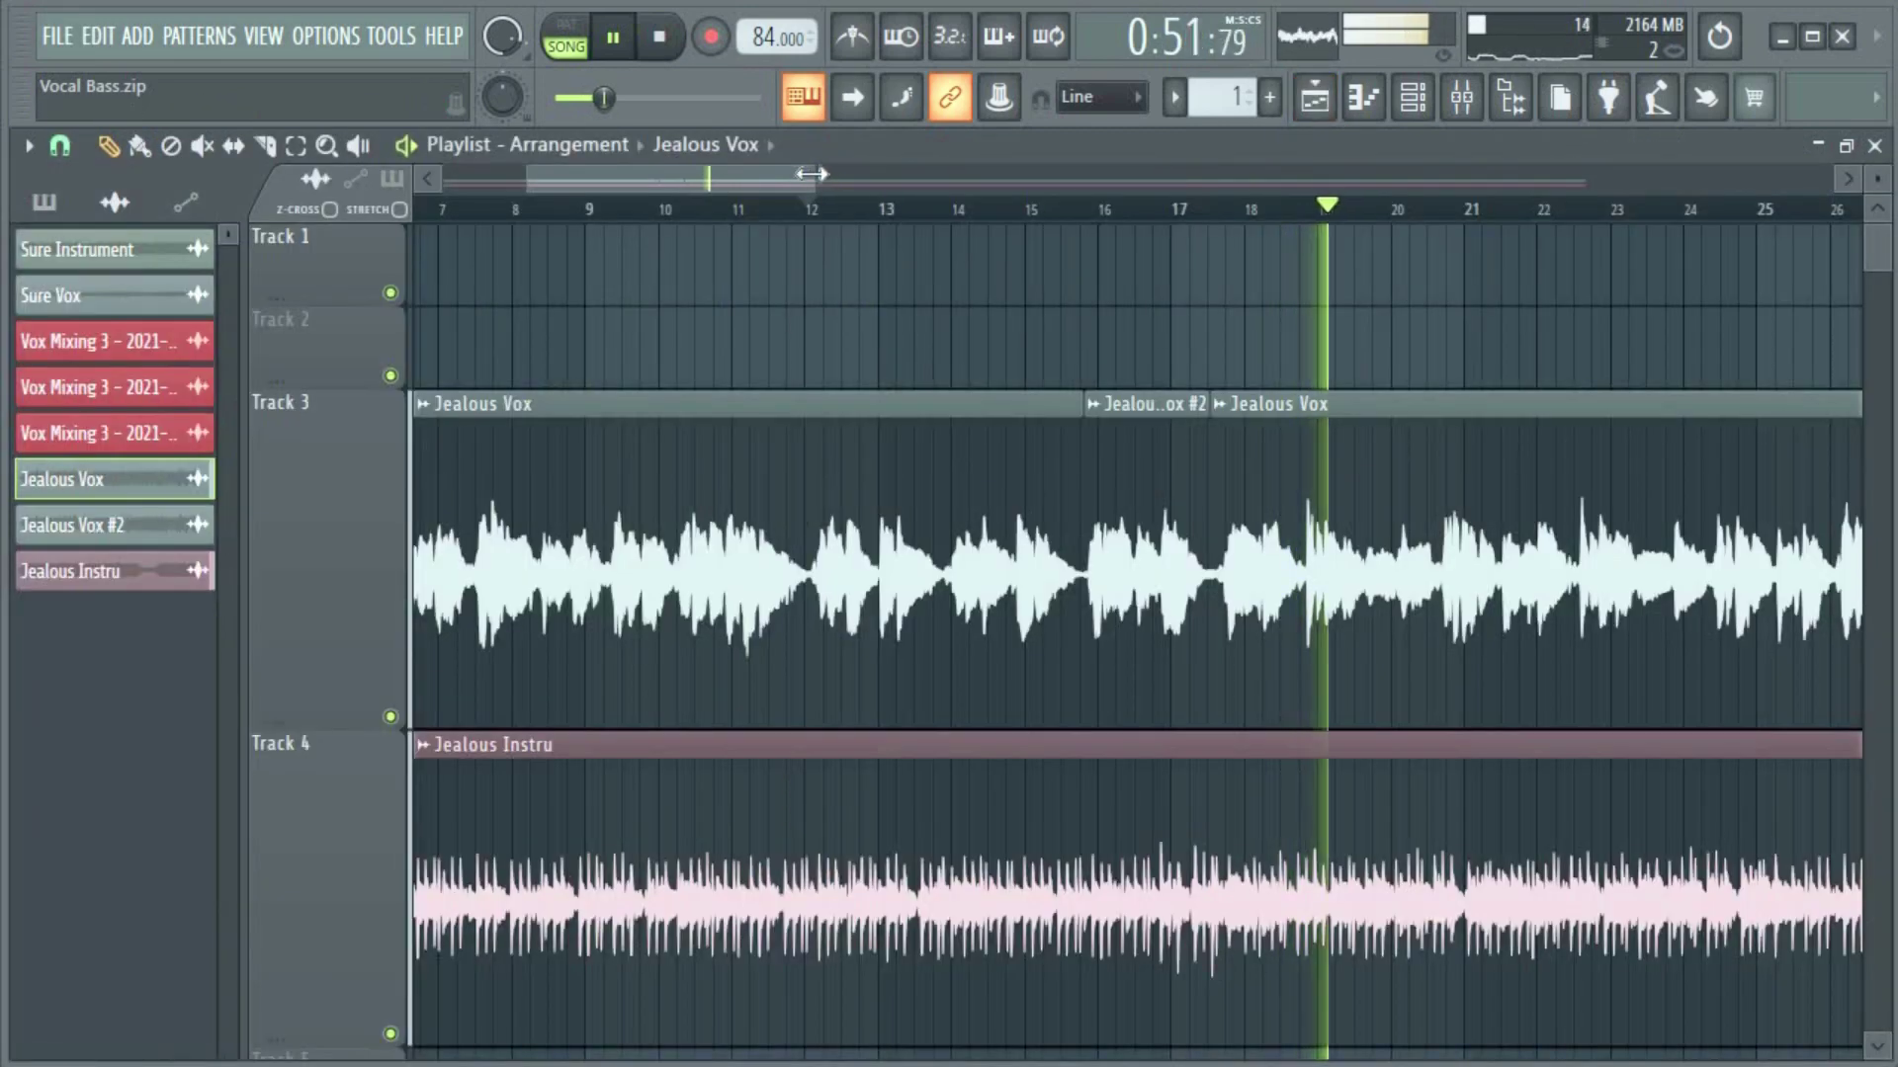
pyautogui.press('space')
pyautogui.click(1461, 97)
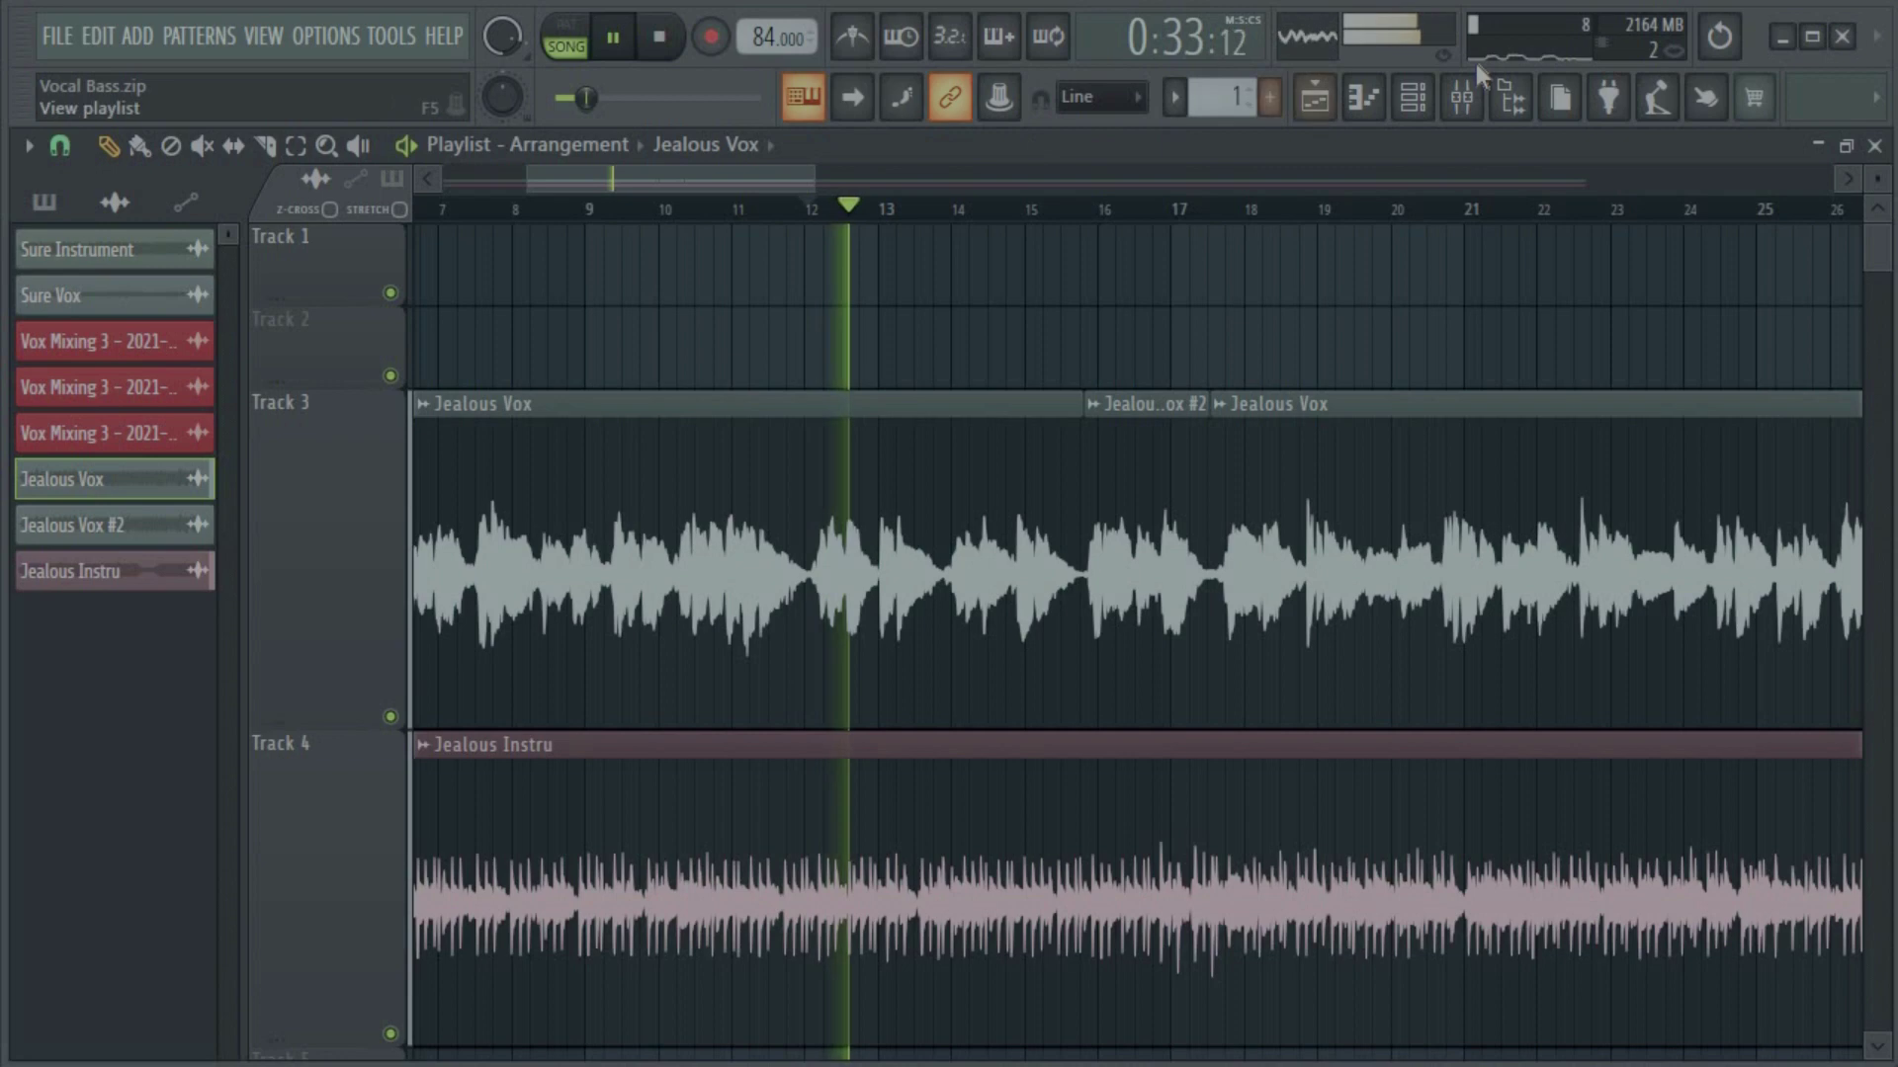
pyautogui.click(1462, 97)
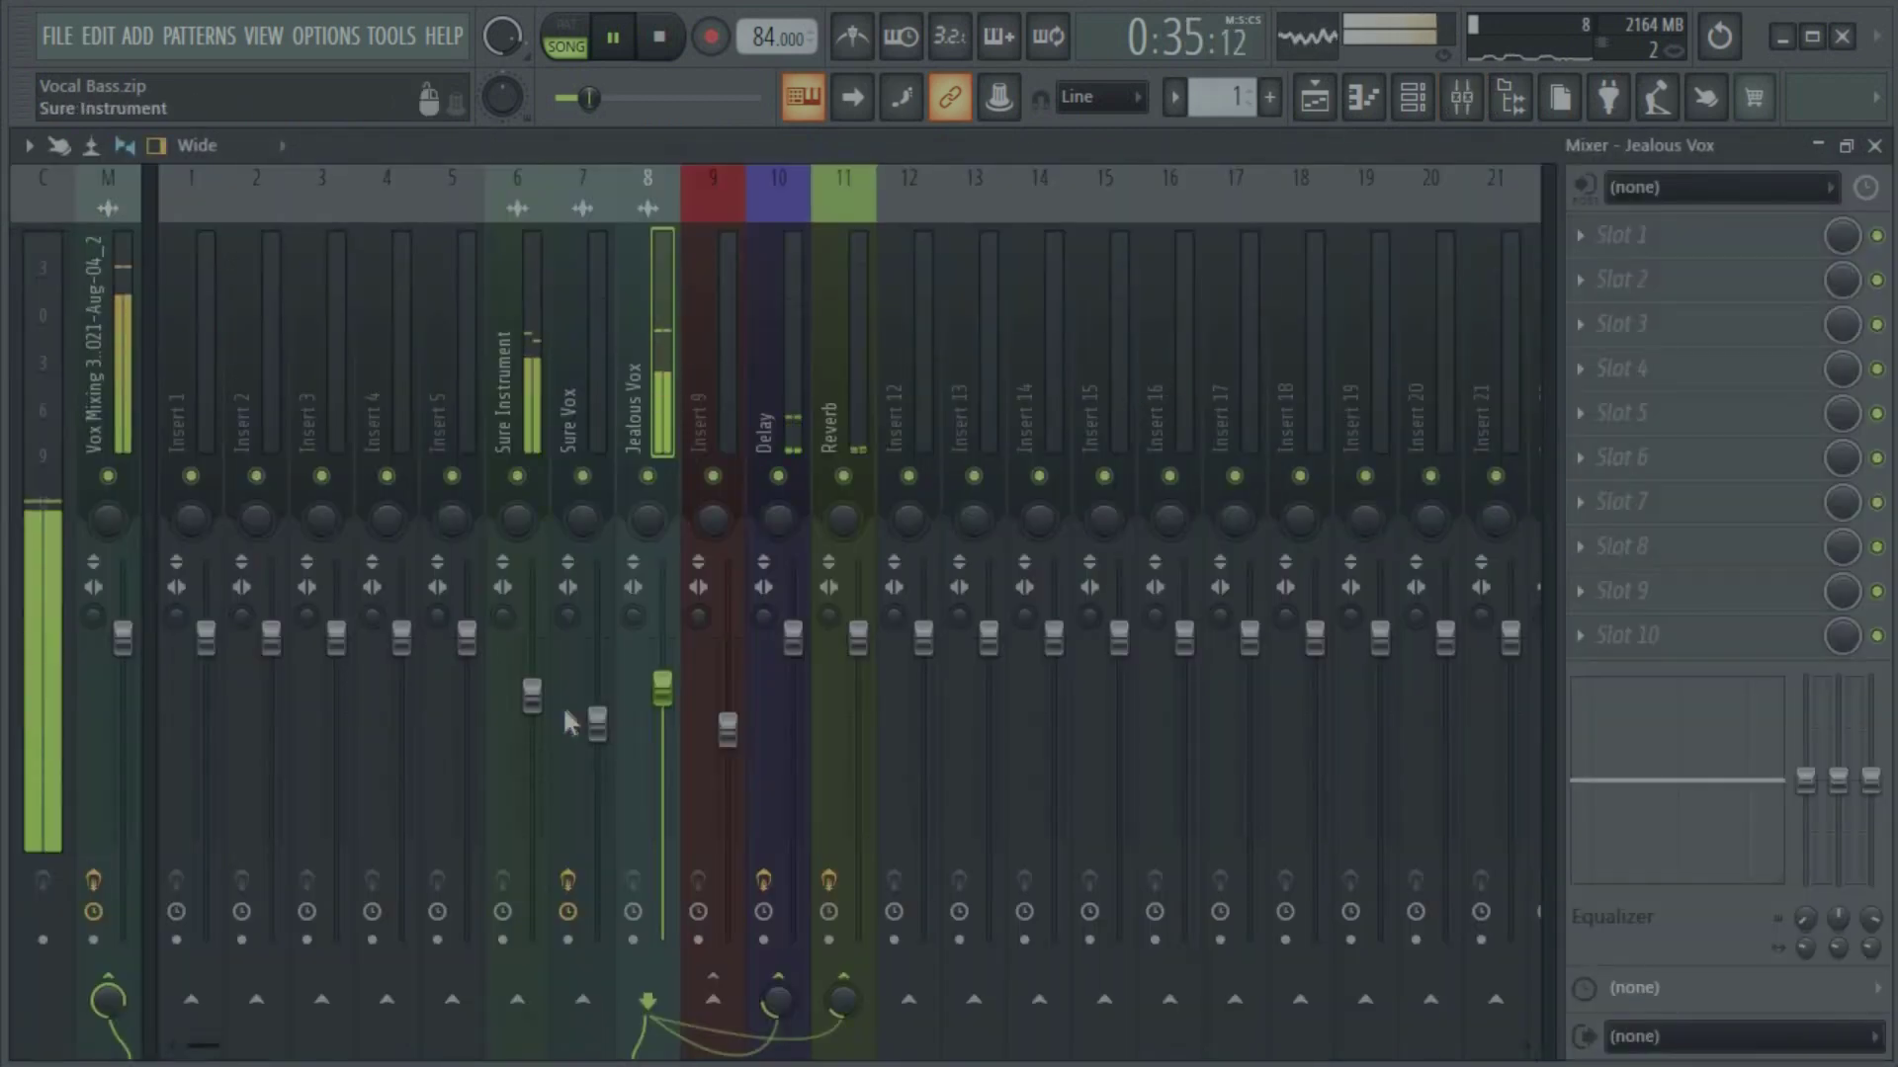